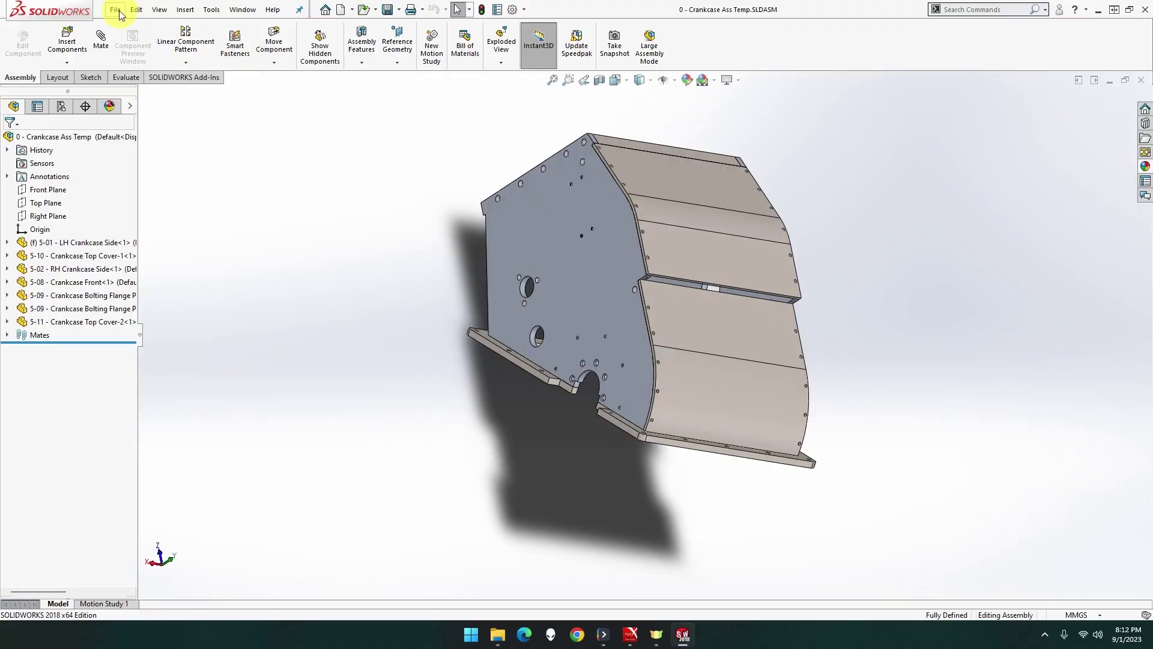
Create a new part document for the crankcase bottom cover
{"action": "left_click", "coordinate": [115, 9]}
{"action": "left_click", "coordinate": [127, 22]}
{"action": "double_click", "coordinate": [366, 228]}
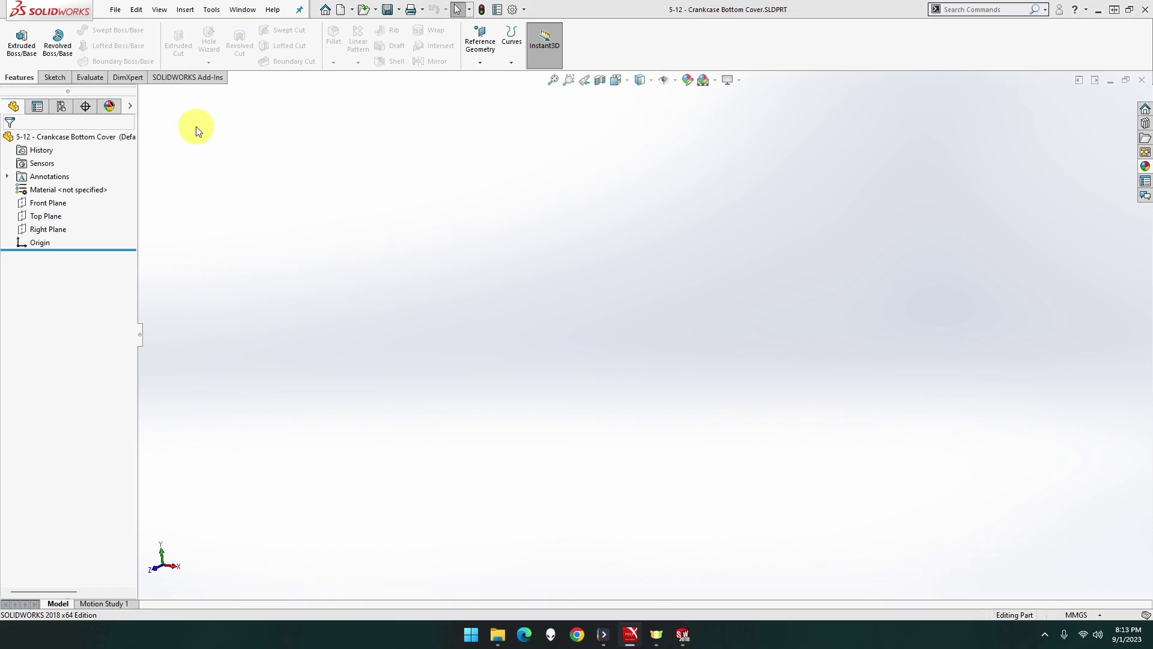
Start a sketch on the Top Plane and draw a center rectangle about 54 mm high from the origin
{"action": "left_click", "coordinate": [55, 217]}
{"action": "left_click", "coordinate": [66, 204]}
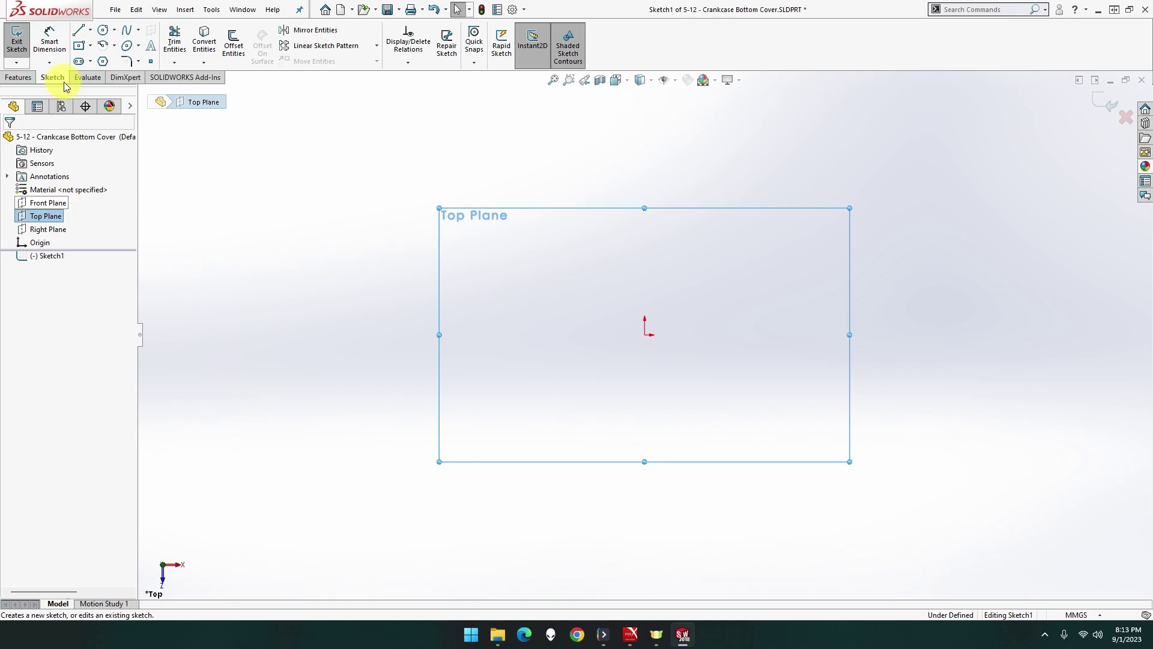
{"action": "left_click", "coordinate": [77, 48]}
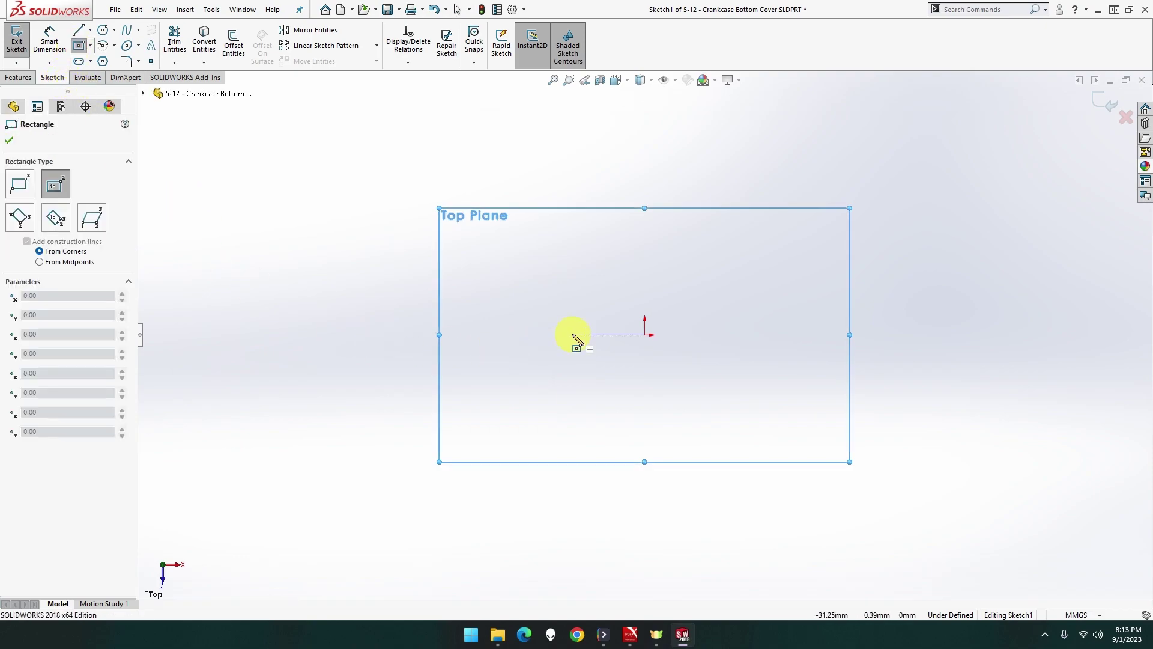
{"action": "left_click_drag", "start_coordinate": [644, 334], "coordinate": [777, 397]}
Dimension the rectangle's vertical side to 17 mm and its horizontal side to 108.3 mm
{"action": "left_click", "coordinate": [65, 44]}
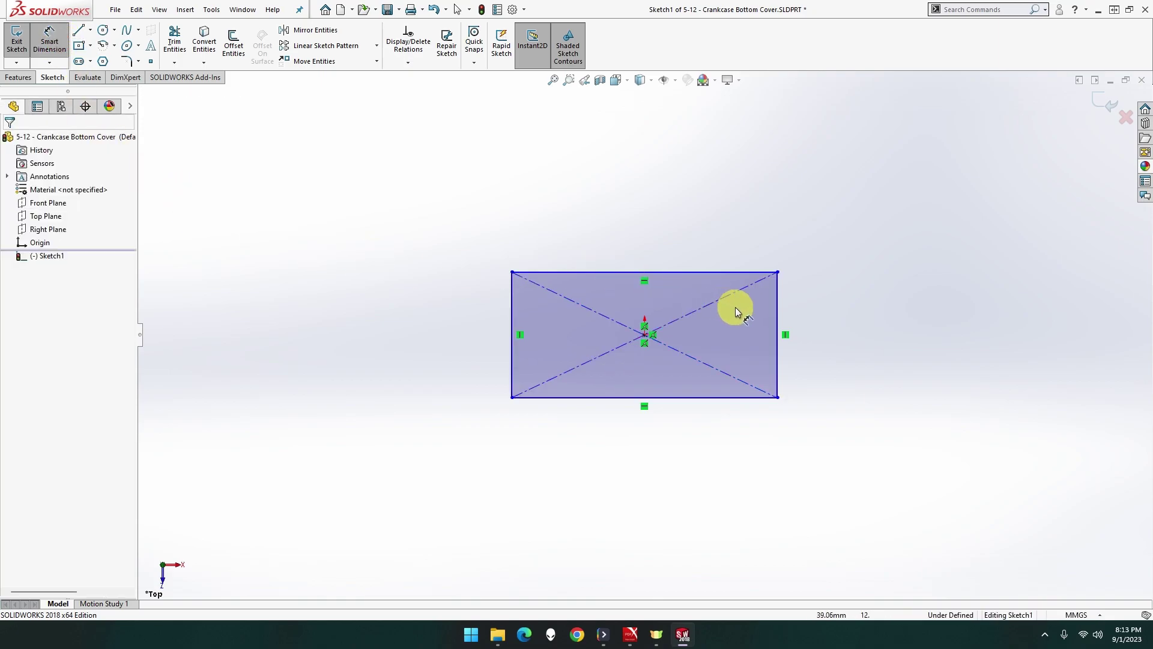
{"action": "left_click", "coordinate": [777, 314]}
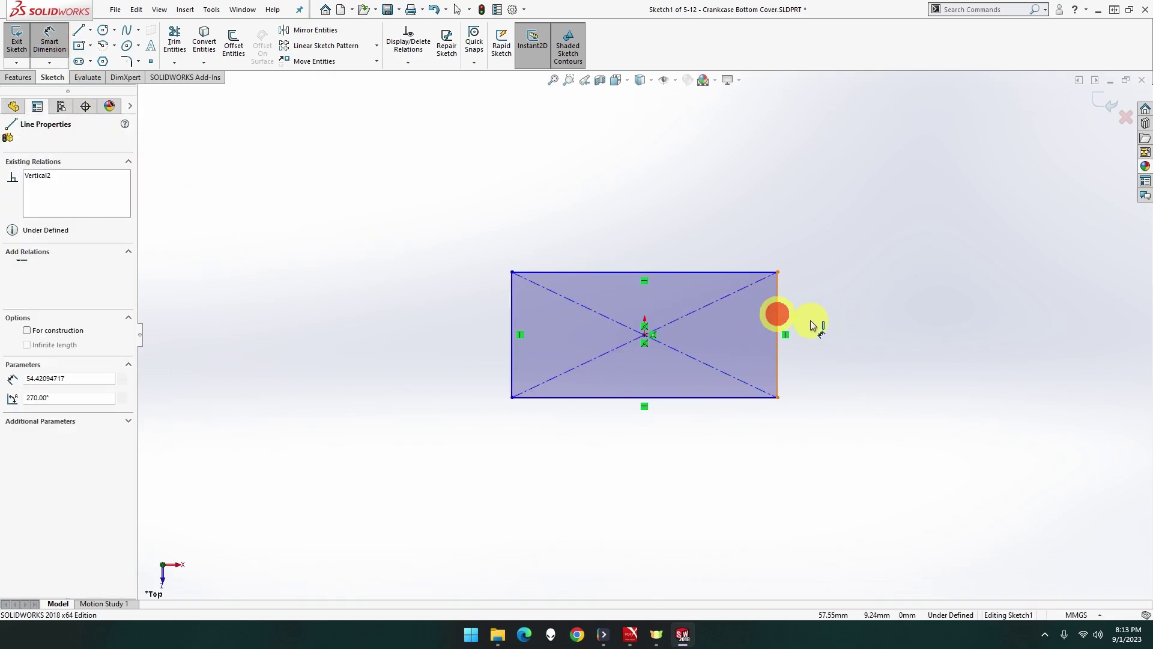
{"action": "left_click", "coordinate": [806, 318]}
{"action": "type", "text": "17"}
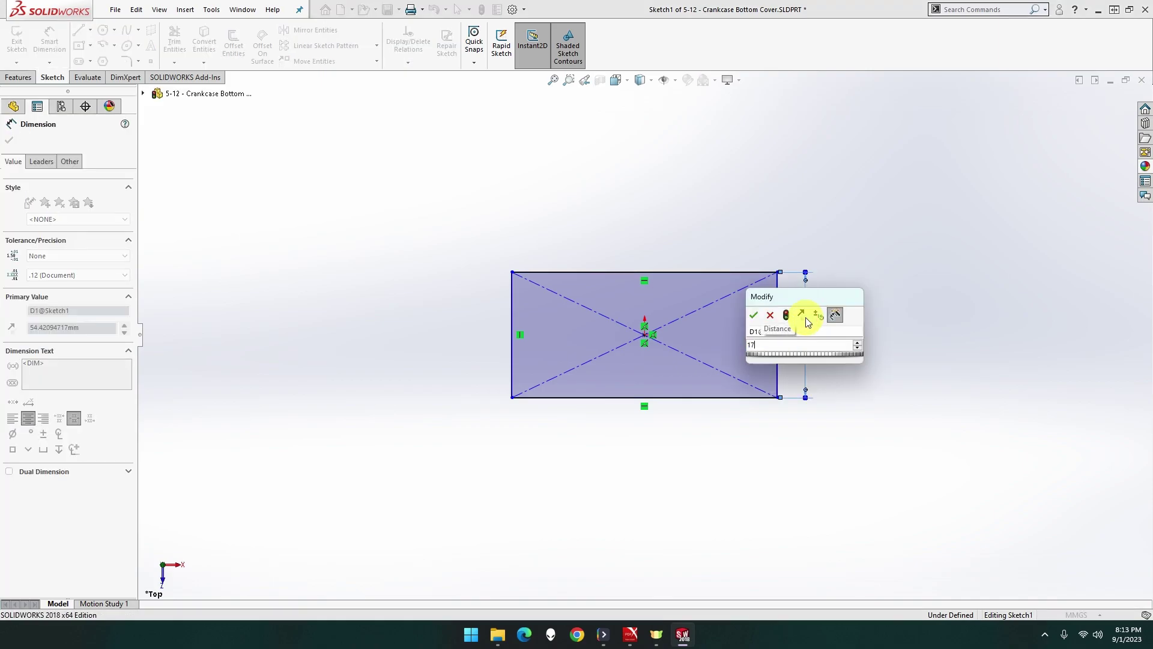
{"action": "key", "text": "Return"}
{"action": "left_click", "coordinate": [724, 273]}
{"action": "left_click", "coordinate": [650, 245]}
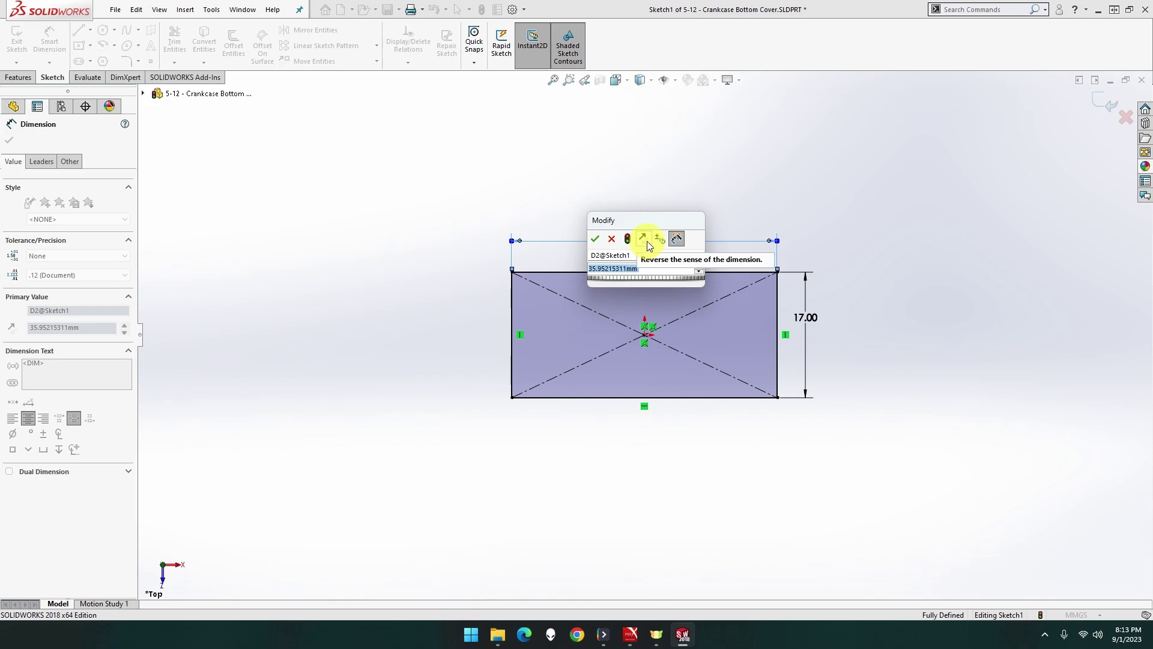
{"action": "type", "text": "1"}
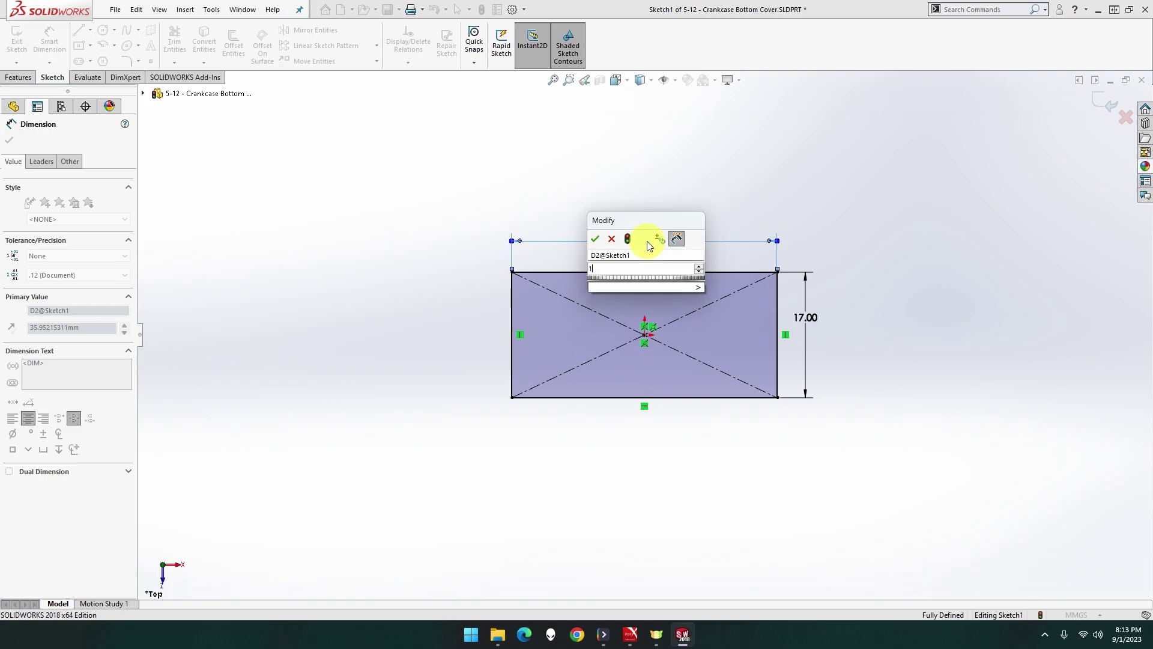
{"action": "type", "text": "08.3"}
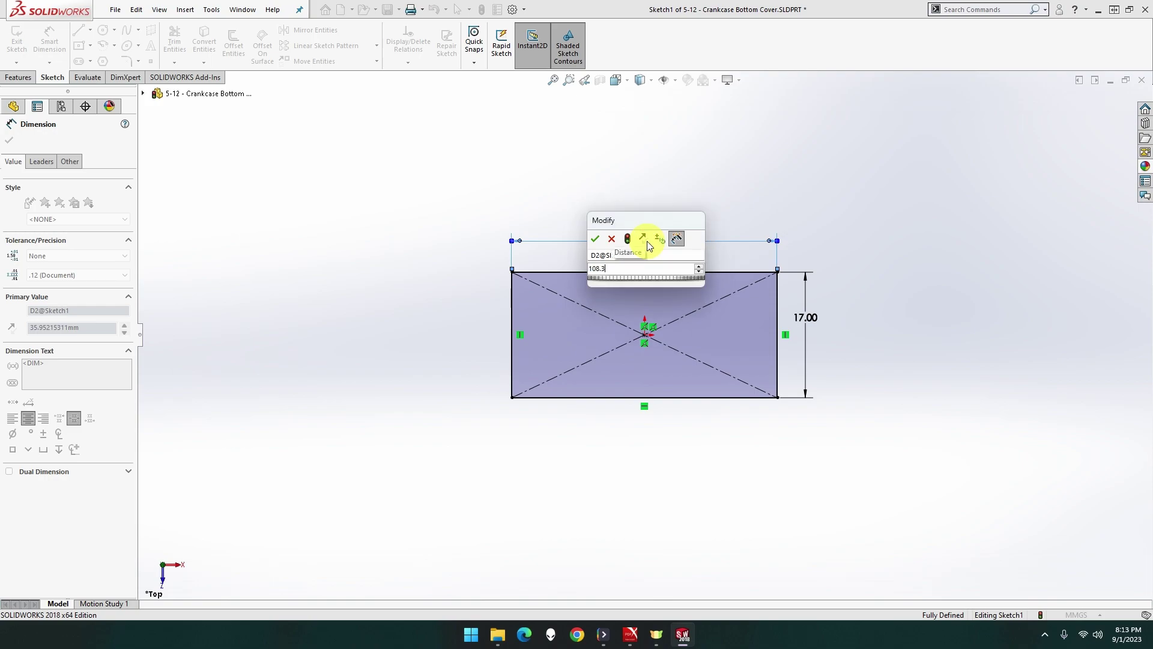
{"action": "key", "text": "Return"}
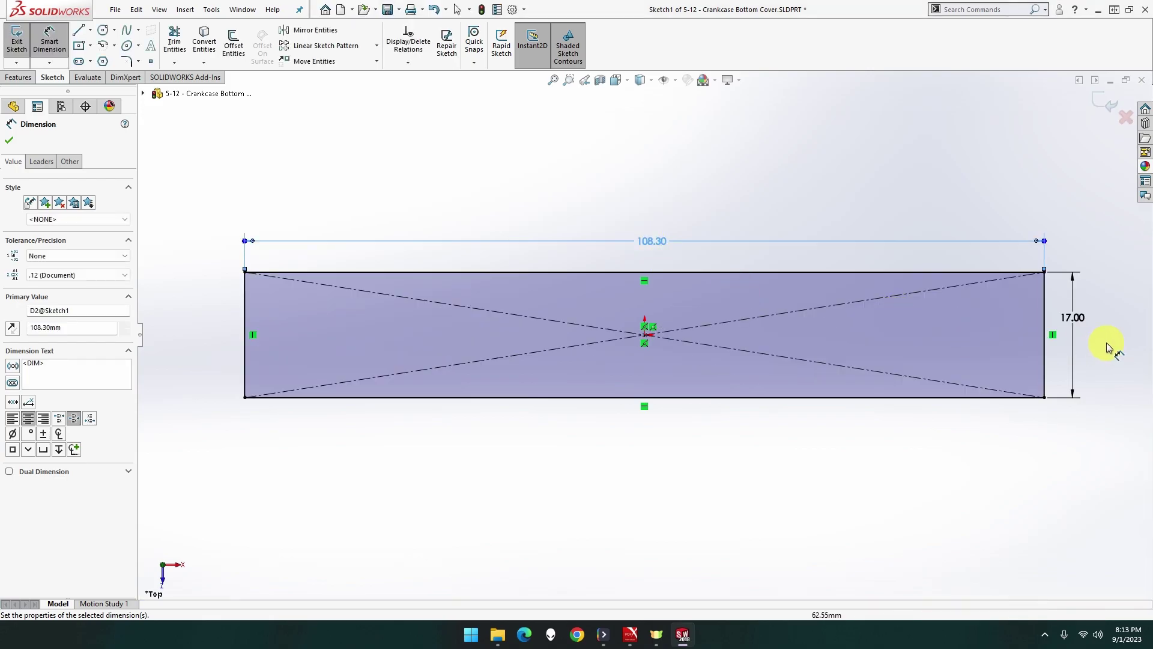
Set the rectangle's vertical dimension to 117 mm
{"action": "double_click", "coordinate": [1072, 319]}
{"action": "type", "text": "117"}
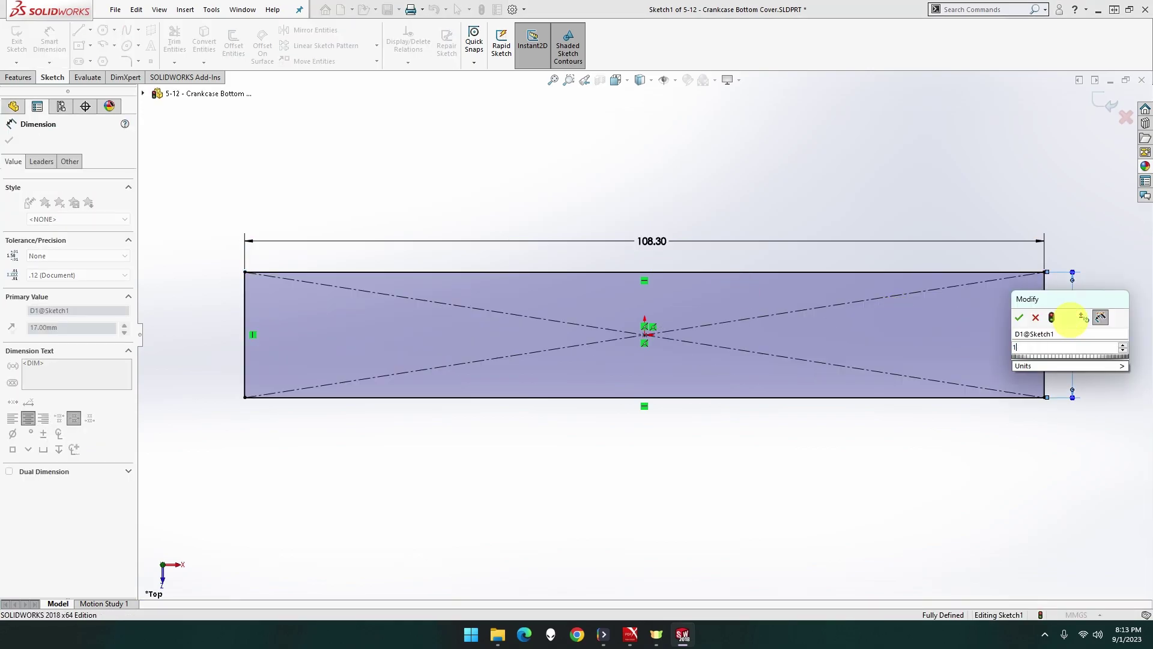
{"action": "key", "text": "Return"}
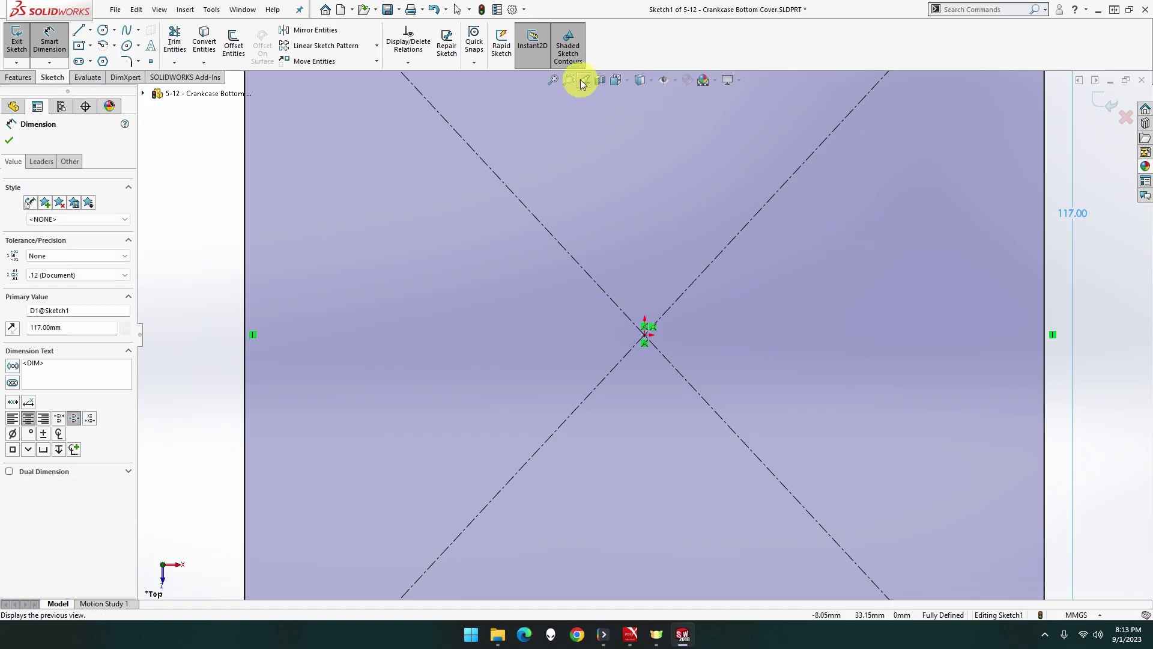
{"action": "left_click", "coordinate": [553, 80]}
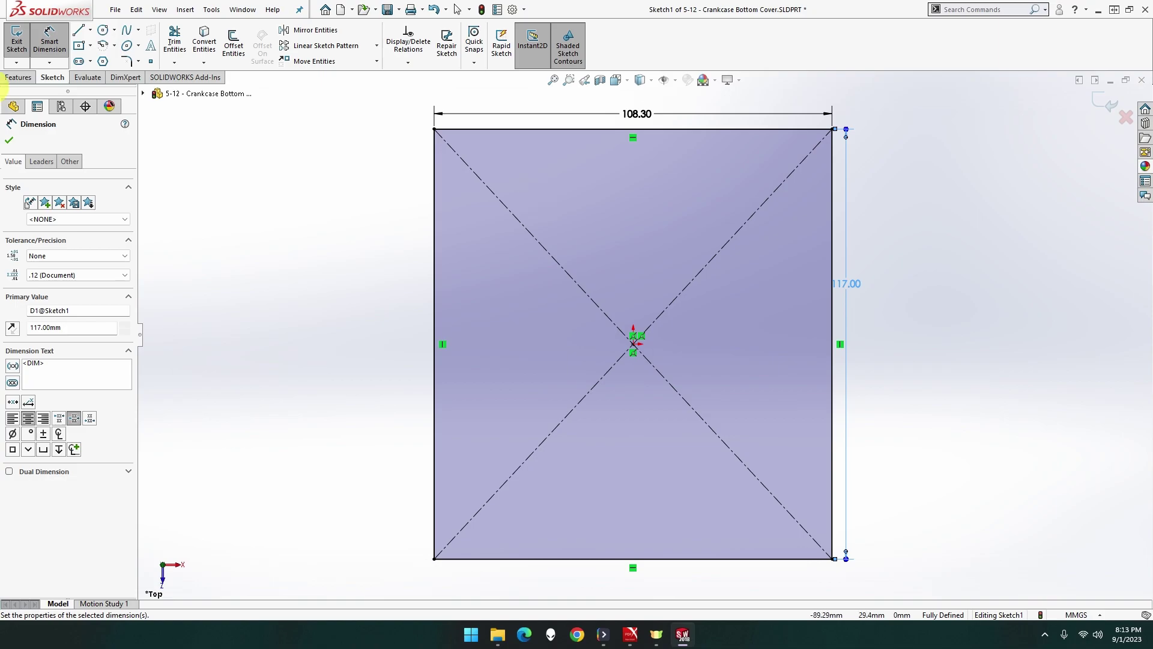
Extrude the rectangle 3 mm with the Mid Plane end condition
{"action": "left_click", "coordinate": [27, 83]}
{"action": "left_click", "coordinate": [31, 53]}
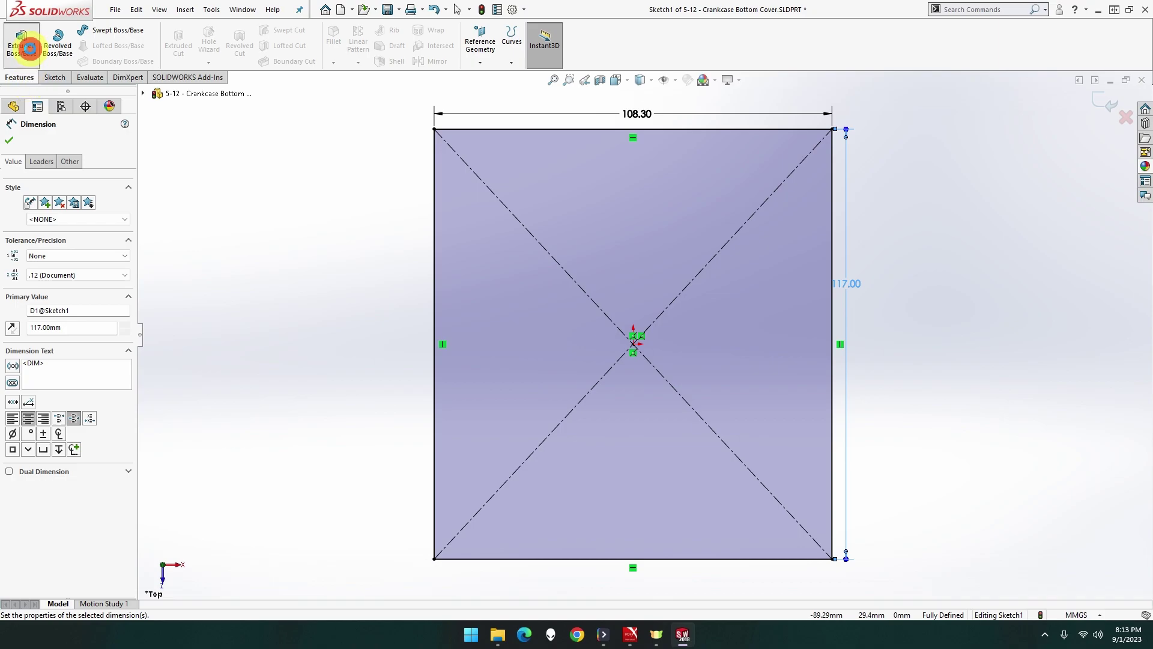
{"action": "left_click", "coordinate": [74, 213]}
{"action": "left_click", "coordinate": [75, 261]}
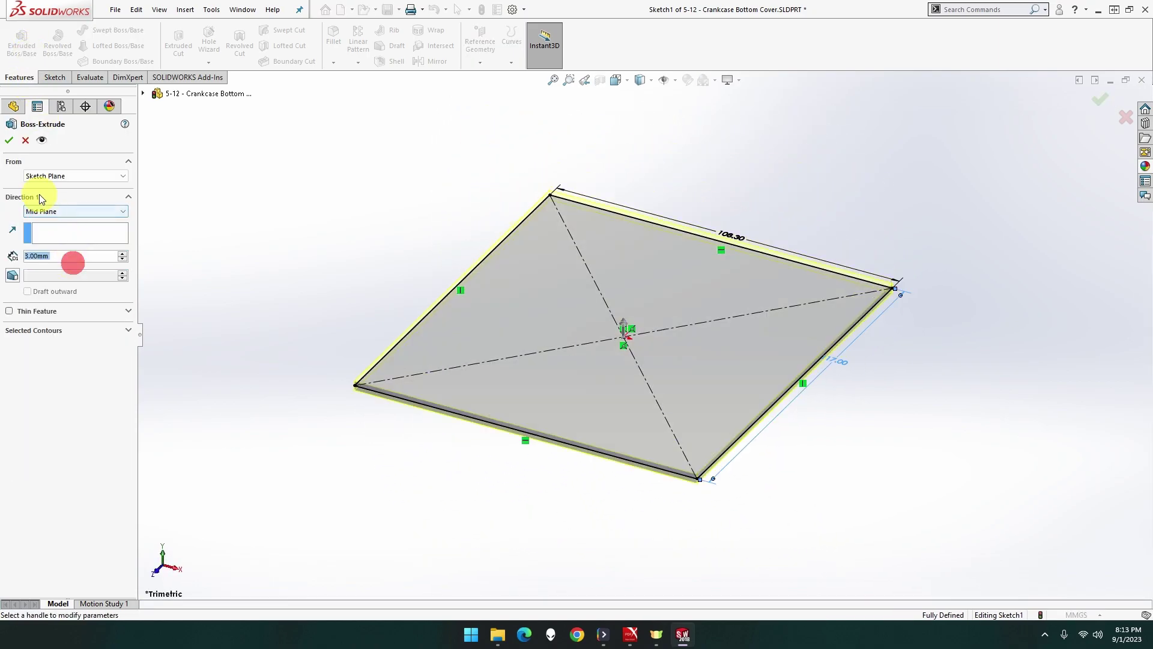
{"action": "left_click", "coordinate": [10, 140]}
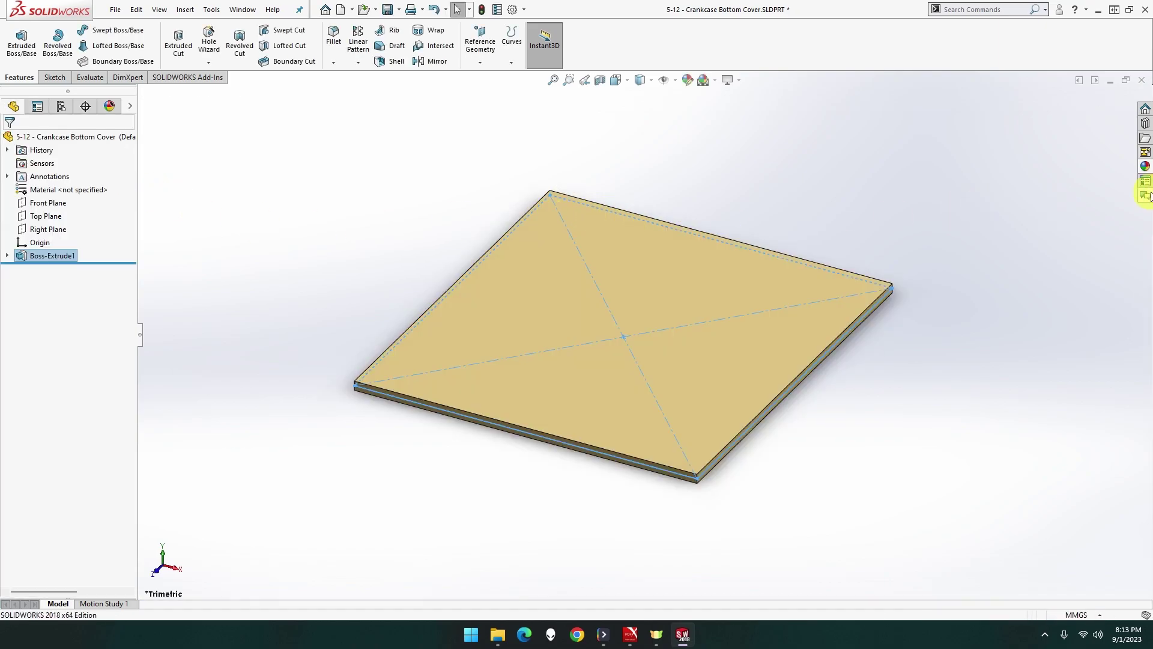
Apply a light beige appearance to the whole part
{"action": "left_click", "coordinate": [1145, 168]}
{"action": "left_click_drag", "start_coordinate": [1014, 411], "coordinate": [787, 305]}
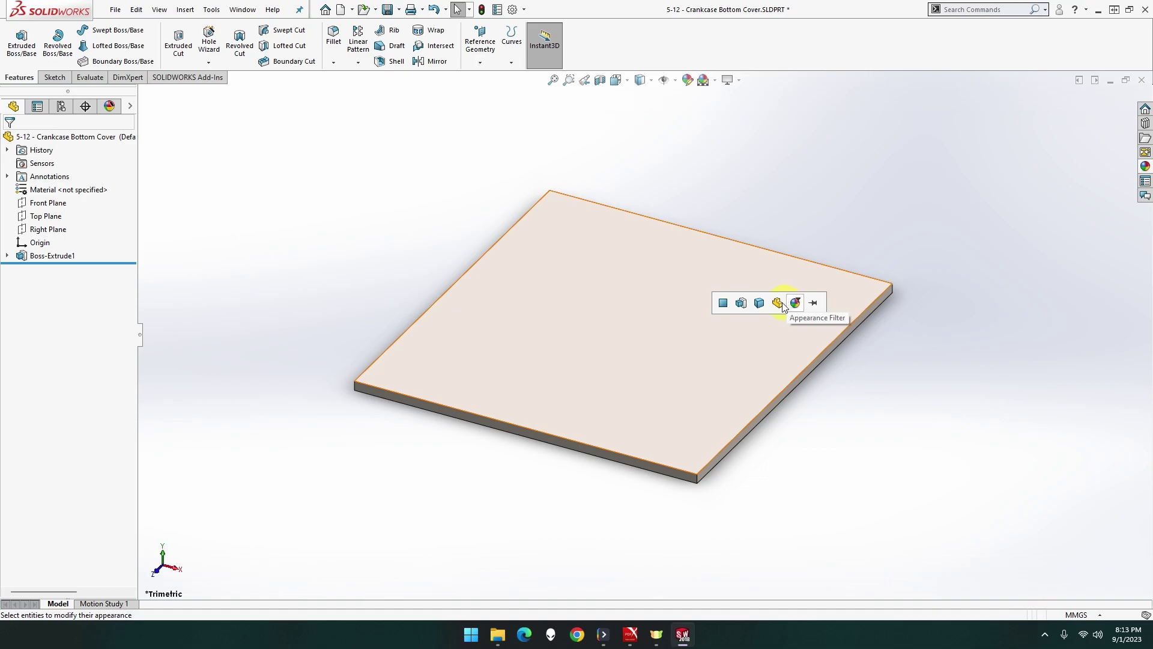
{"action": "left_click", "coordinate": [777, 303]}
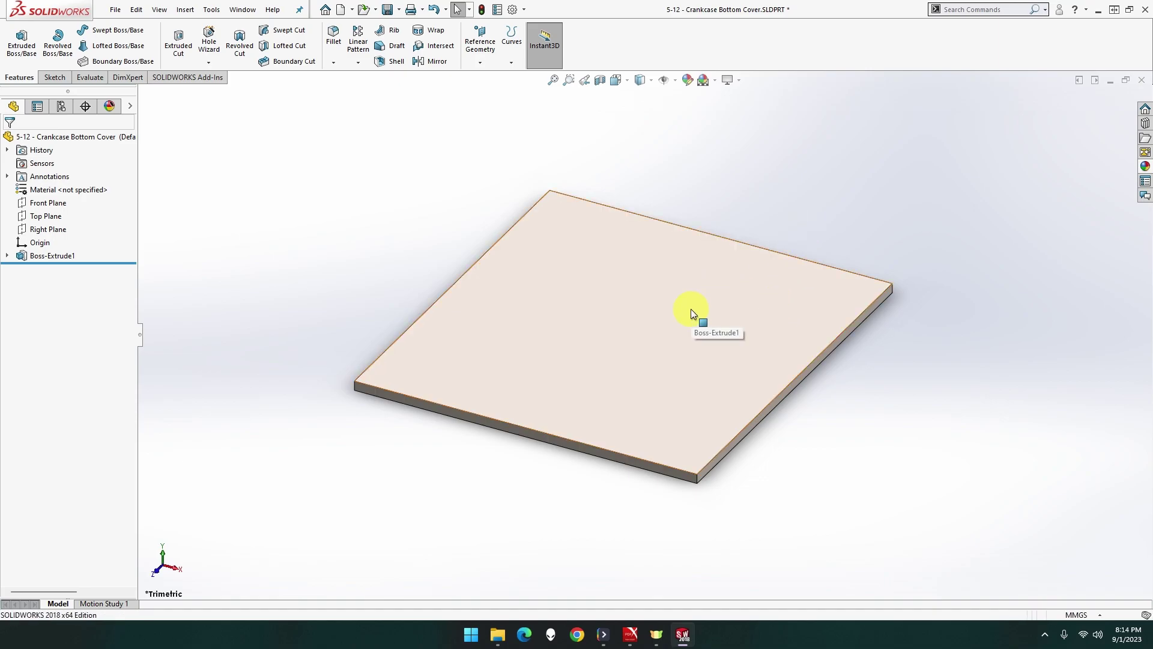
On the plate's front edge face, sketch a closed right triangle at the +X end, full thickness high with a bottom leg about 9 mm long
{"action": "left_click", "coordinate": [590, 449]}
{"action": "right_click", "coordinate": [590, 450]}
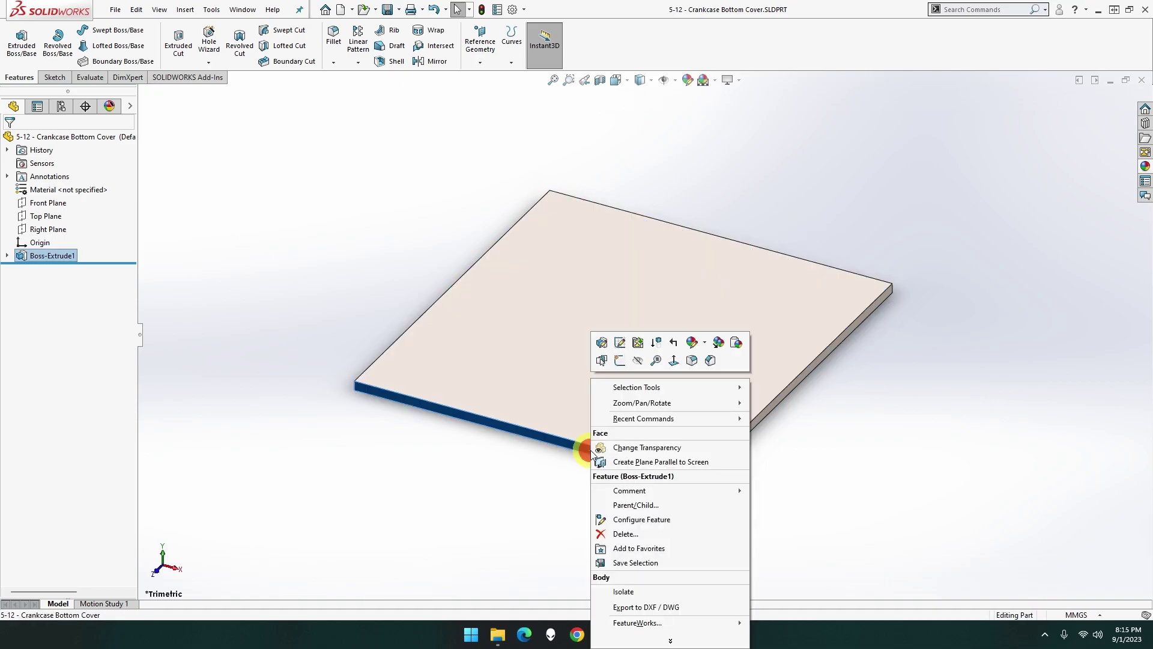
{"action": "left_click", "coordinate": [674, 362]}
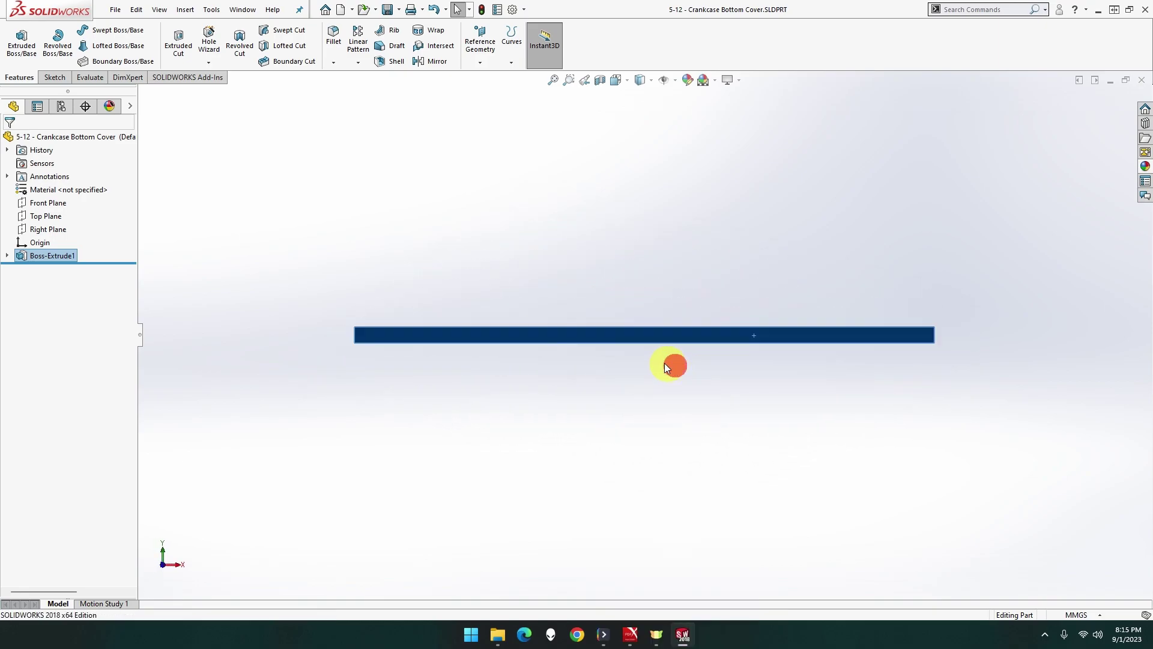
{"action": "right_click", "coordinate": [431, 333]}
{"action": "left_click", "coordinate": [461, 316]}
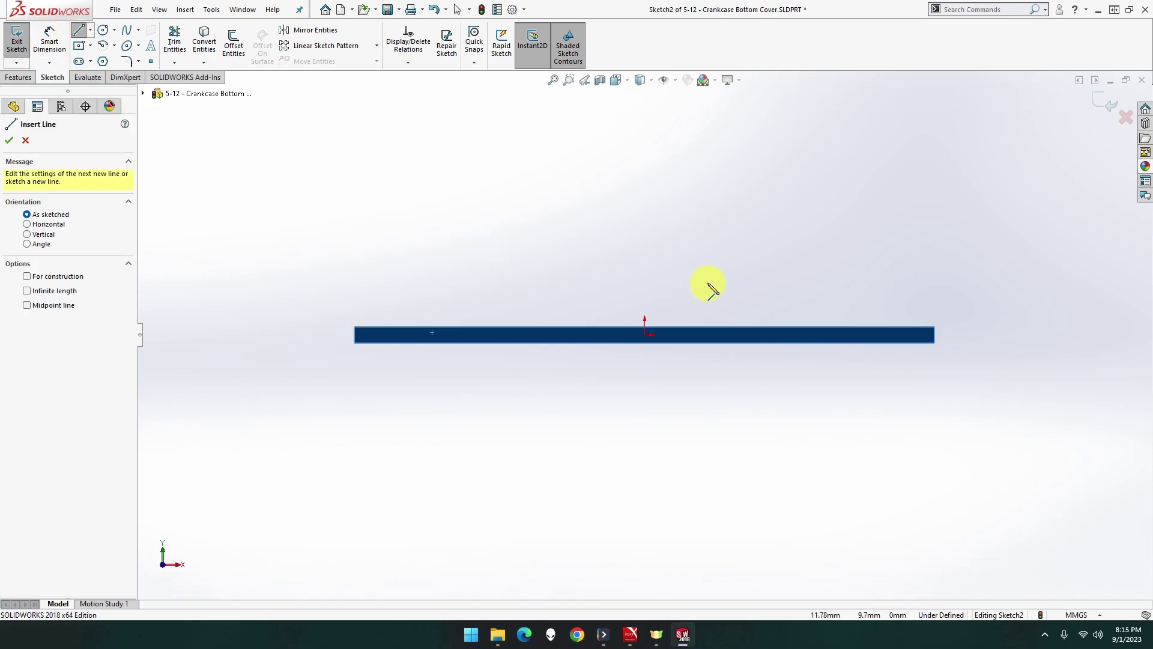
{"action": "left_click", "coordinate": [934, 329]}
{"action": "left_click", "coordinate": [886, 342]}
{"action": "left_click", "coordinate": [935, 342]}
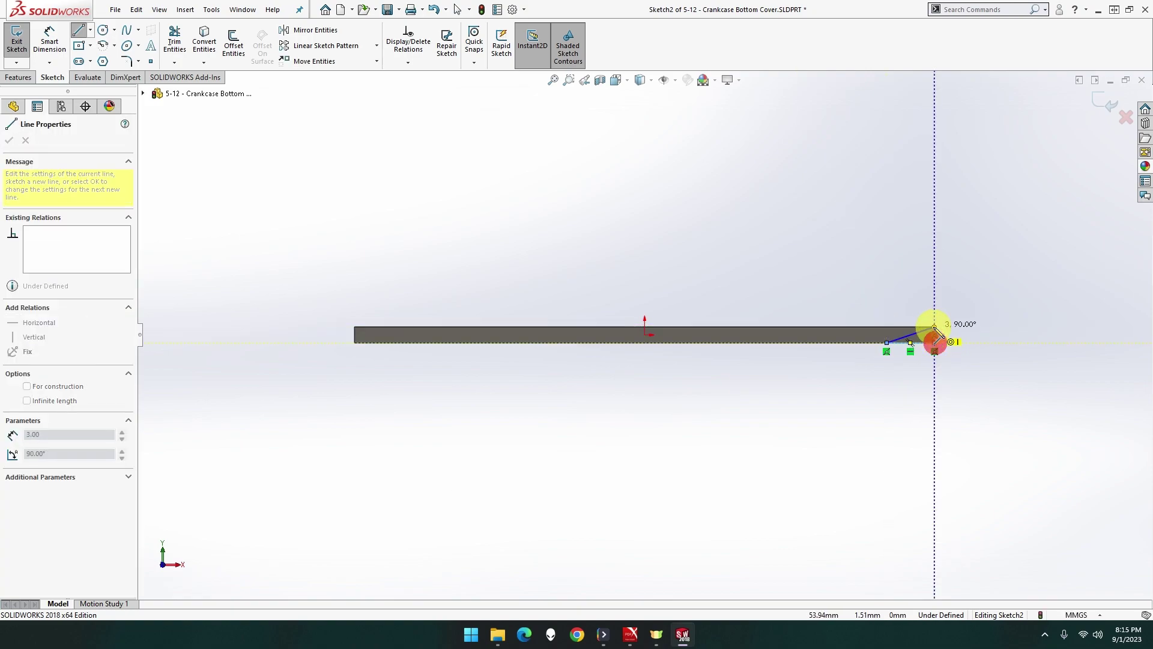
{"action": "left_click", "coordinate": [934, 328]}
Dimension the distance from the face's far lower corner to the triangle's tip to 106.5 mm
{"action": "left_click", "coordinate": [49, 42]}
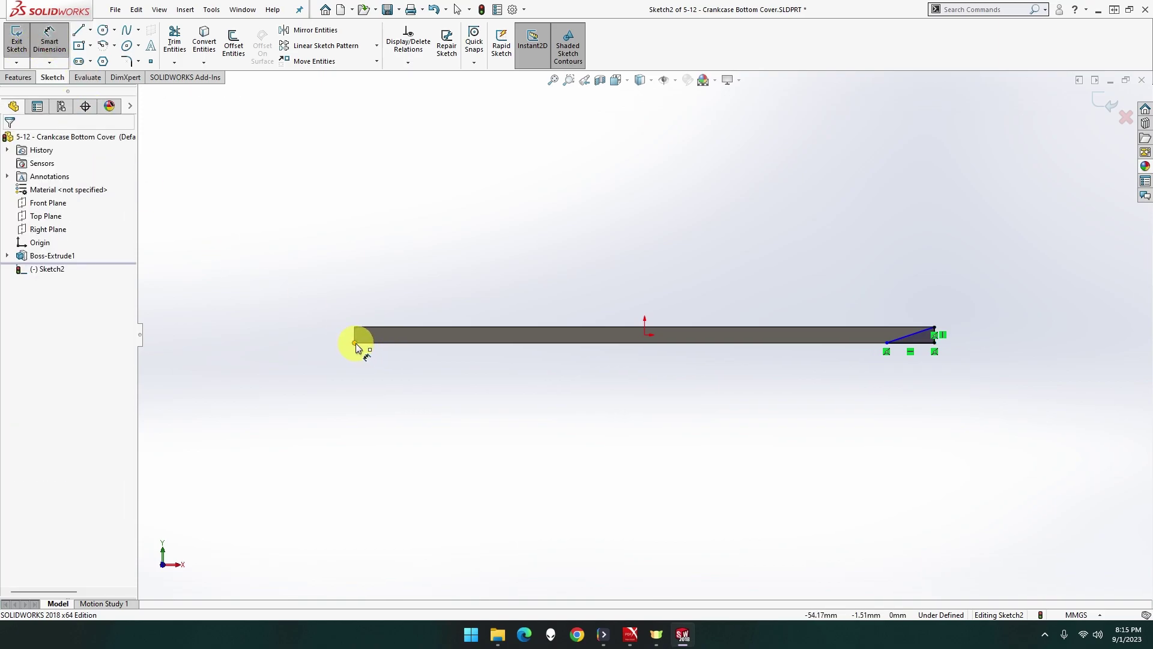
{"action": "left_click", "coordinate": [355, 342]}
{"action": "left_click", "coordinate": [887, 344]}
{"action": "left_click", "coordinate": [664, 381]}
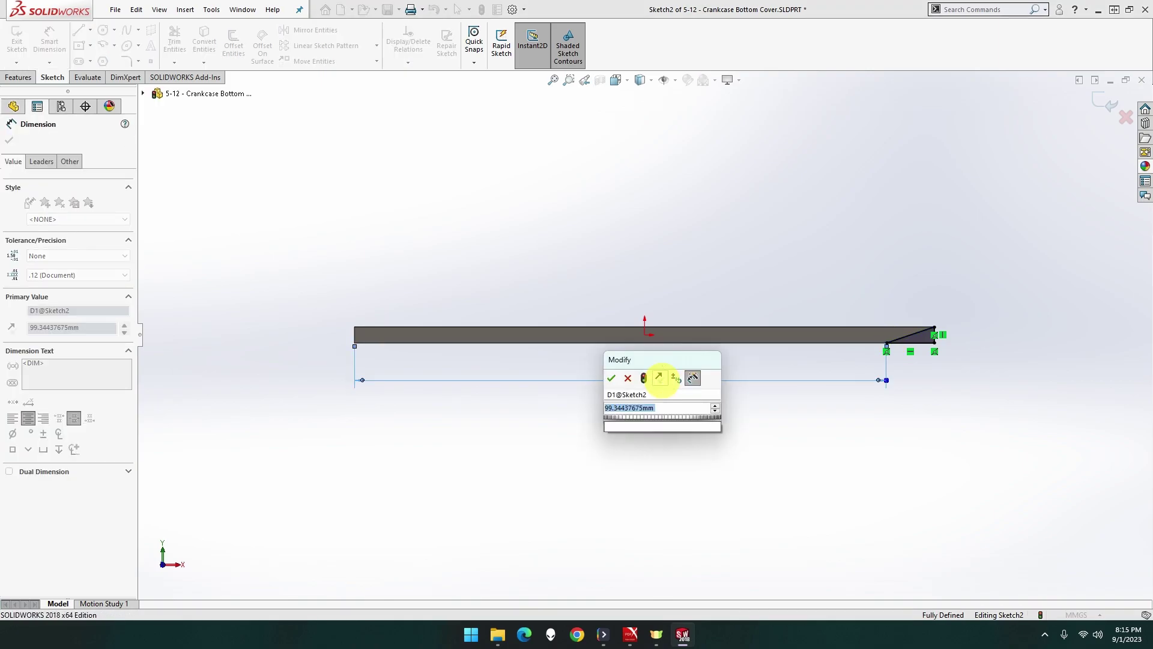
{"action": "key", "text": "Return"}
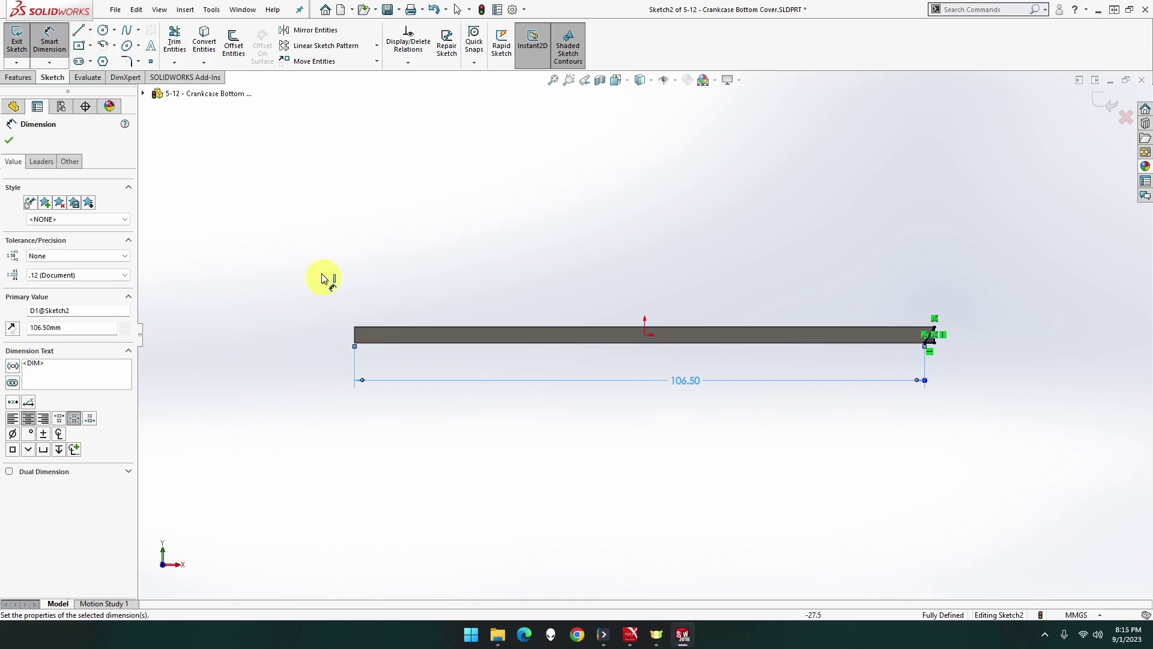
Cut the triangular profile through all of the plate to bevel its end
{"action": "left_click", "coordinate": [19, 79]}
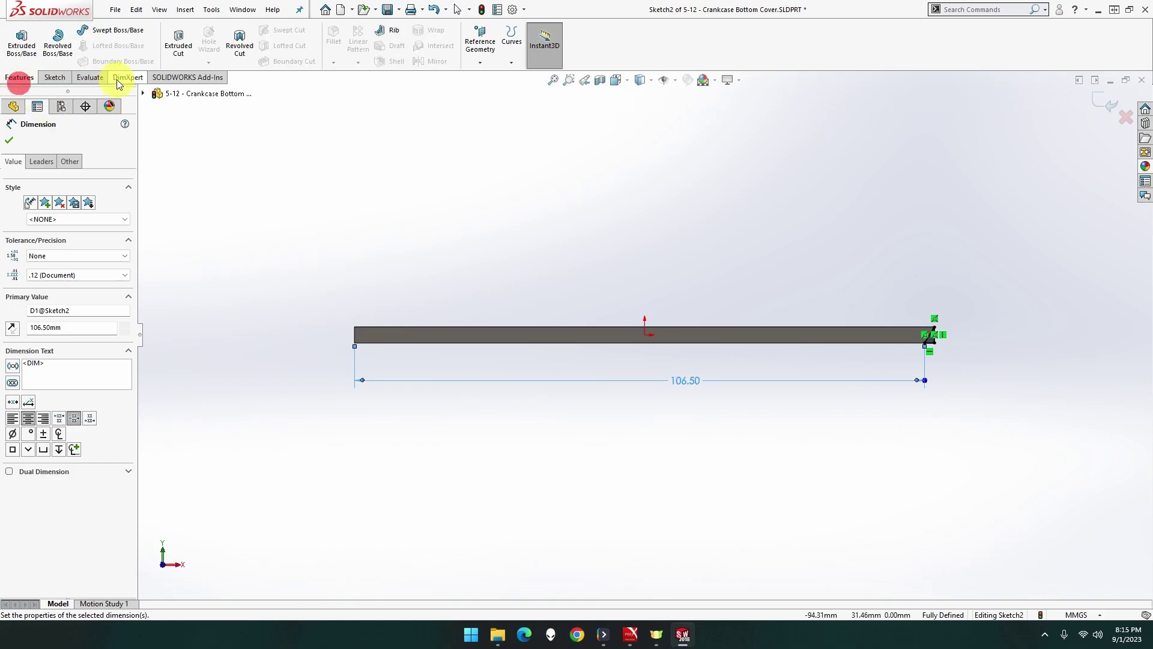
{"action": "left_click", "coordinate": [177, 54]}
{"action": "left_click", "coordinate": [81, 212]}
{"action": "left_click", "coordinate": [79, 232]}
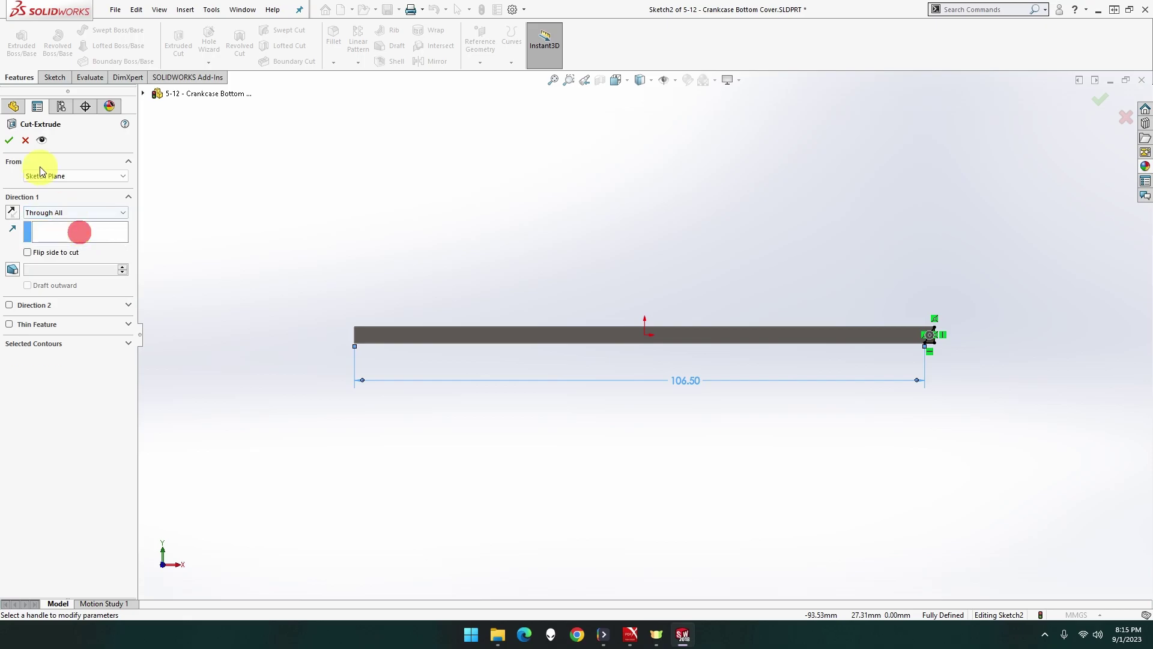
{"action": "left_click", "coordinate": [9, 141]}
{"action": "left_click", "coordinate": [624, 255]}
Start a new sketch on the plate's large upper face, viewed normal to it
{"action": "middle_click_drag", "start_coordinate": [640, 279], "coordinate": [640, 324]}
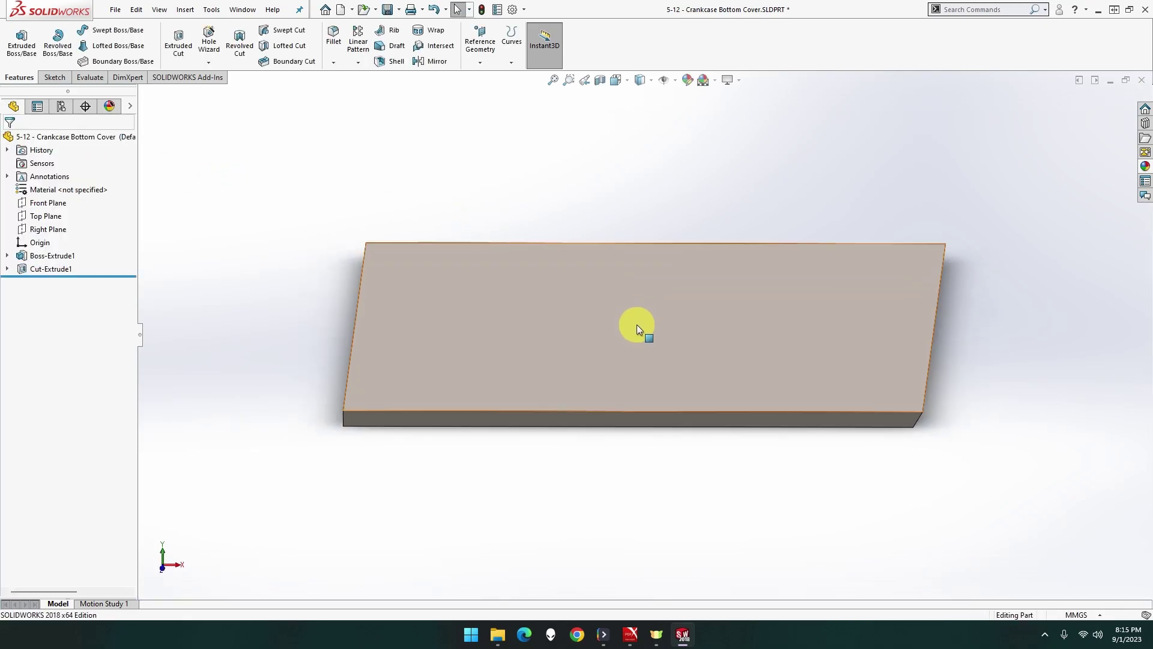
{"action": "right_click", "coordinate": [603, 394]}
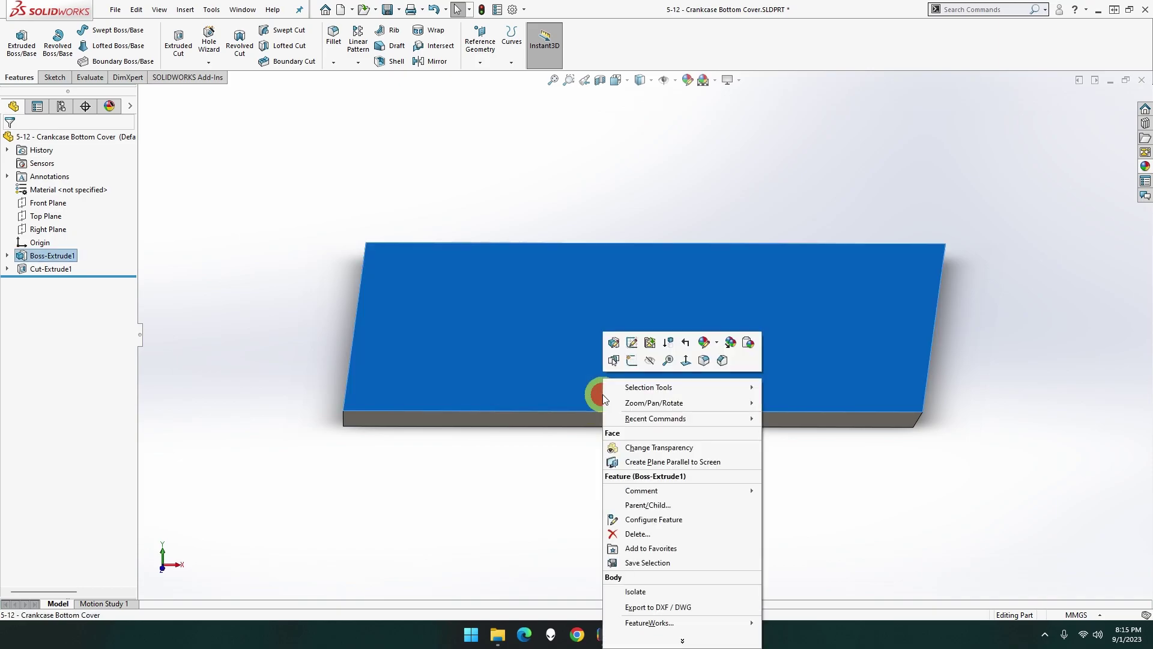
{"action": "left_click", "coordinate": [685, 360]}
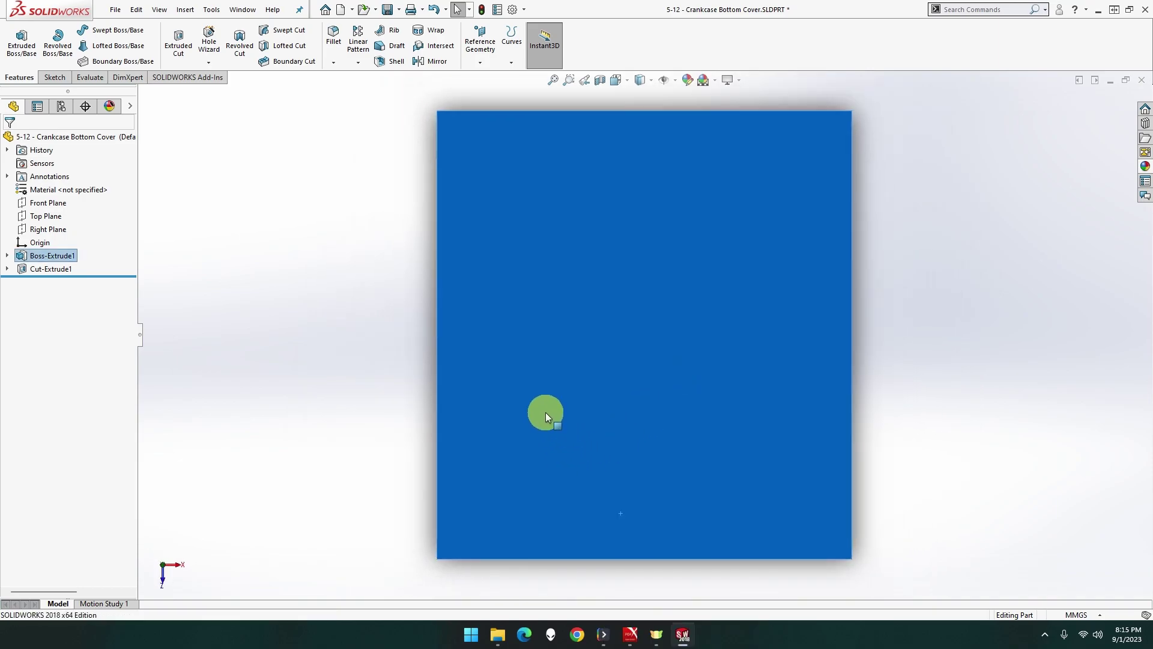
{"action": "right_click", "coordinate": [545, 412]}
{"action": "left_click", "coordinate": [574, 361]}
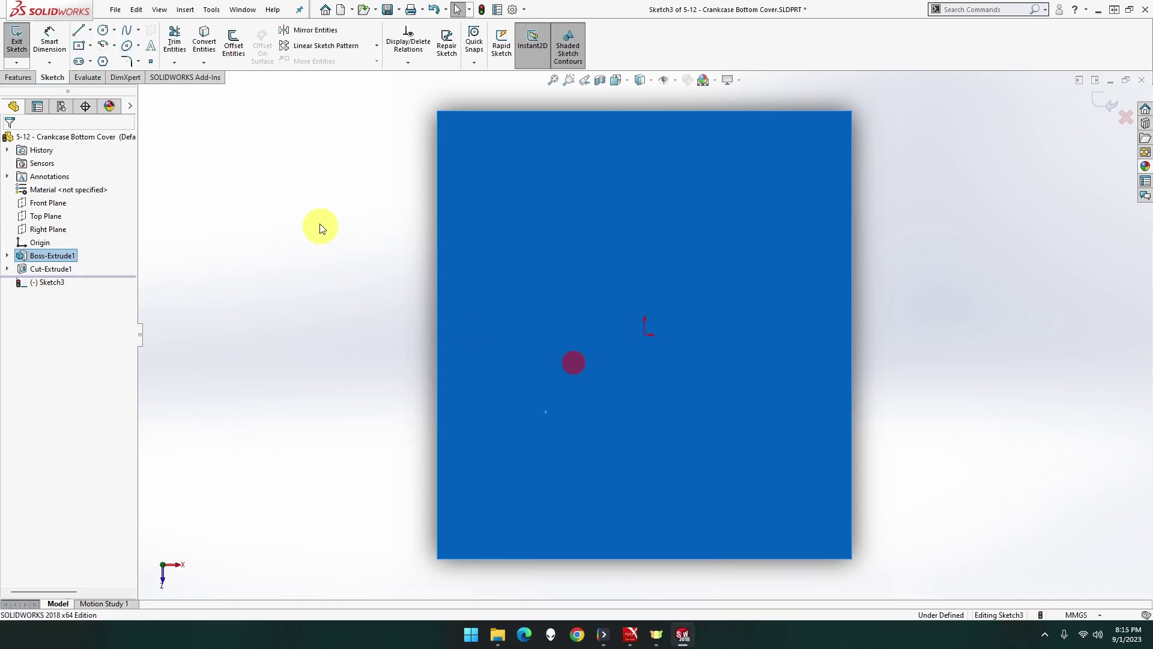
Draw ten circles in two rough rows of five, one near the upper edge and one just above the origin
{"action": "left_click", "coordinate": [103, 33]}
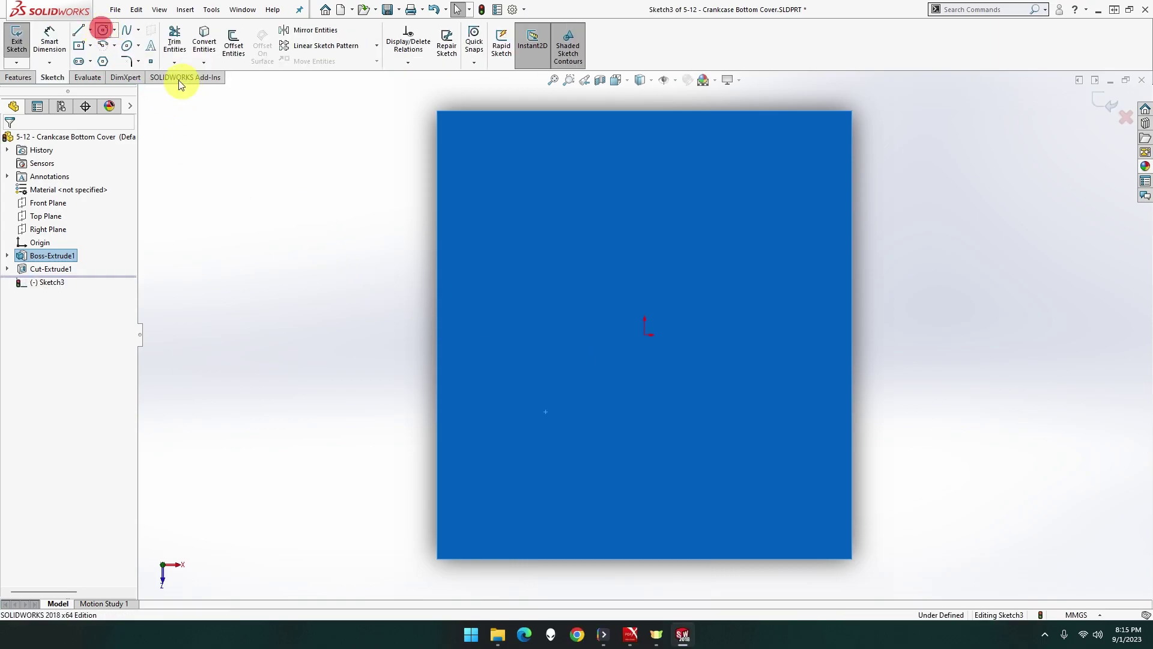
{"action": "left_click_drag", "start_coordinate": [466, 134], "coordinate": [546, 148]}
{"action": "left_click_drag", "start_coordinate": [618, 146], "coordinate": [806, 170]}
{"action": "left_click_drag", "start_coordinate": [778, 258], "coordinate": [793, 276]}
{"action": "left_click_drag", "start_coordinate": [699, 264], "coordinate": [711, 268]}
{"action": "left_click_drag", "start_coordinate": [625, 265], "coordinate": [639, 273]}
{"action": "left_click_drag", "start_coordinate": [517, 258], "coordinate": [544, 279]}
{"action": "left_click_drag", "start_coordinate": [466, 258], "coordinate": [472, 268]}
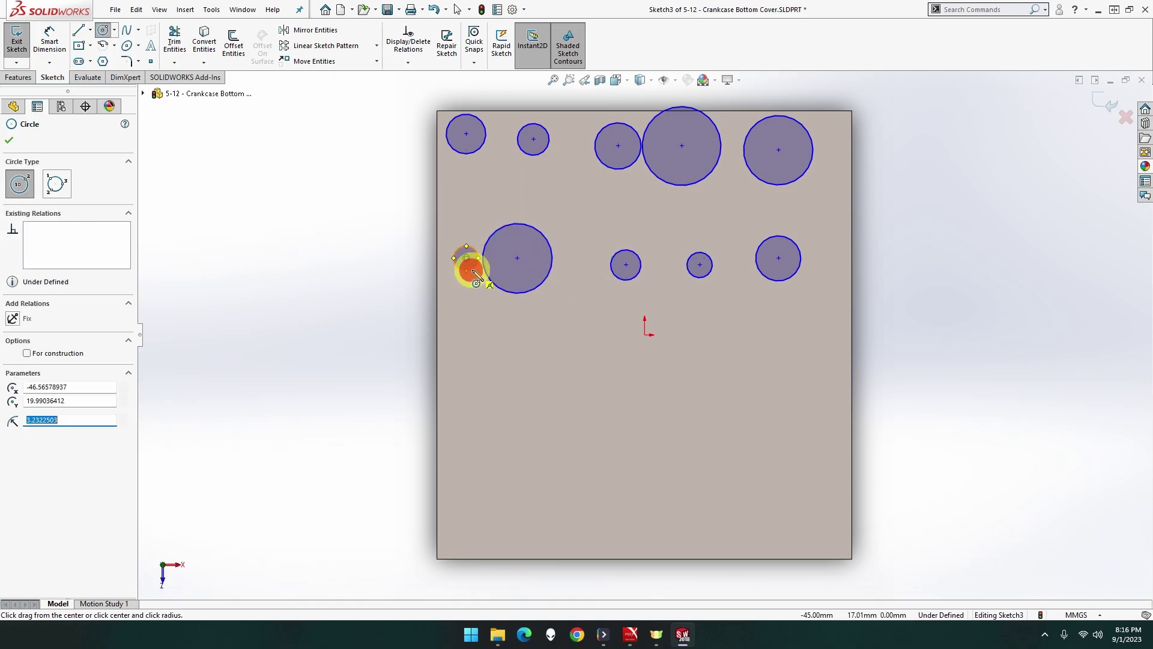
{"action": "key", "text": "Escape"}
Make the centres of the five circles in the lower row horizontal to each other
{"action": "left_click", "coordinate": [467, 260]}
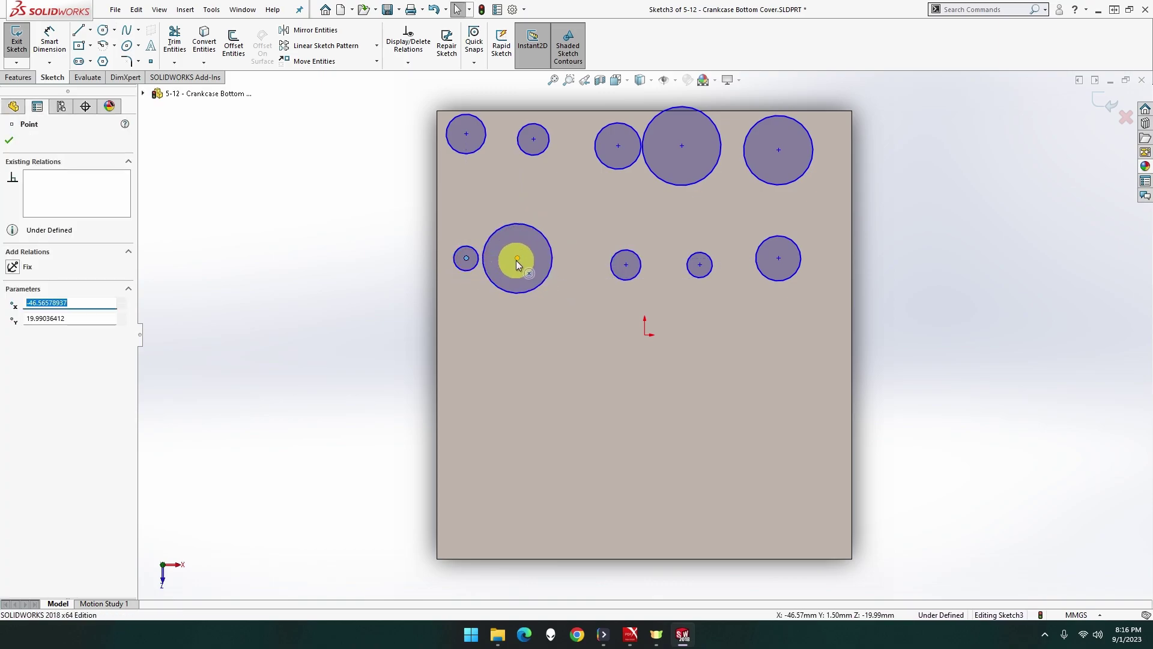
{"action": "left_click", "coordinate": [517, 258], "text": "ctrl"}
{"action": "left_click", "coordinate": [700, 263], "text": "ctrl"}
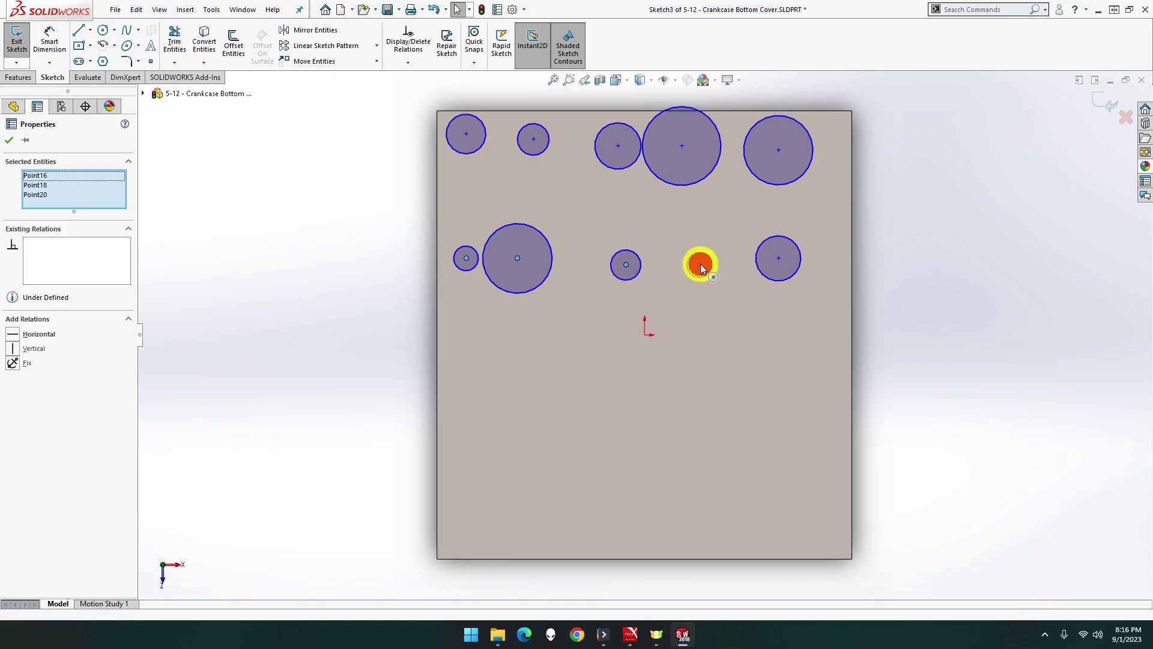
{"action": "left_click", "coordinate": [778, 259], "text": "ctrl"}
{"action": "left_click", "coordinate": [813, 205]}
Make the centres of the five circles in the upper row horizontal to each other
{"action": "left_click", "coordinate": [780, 156]}
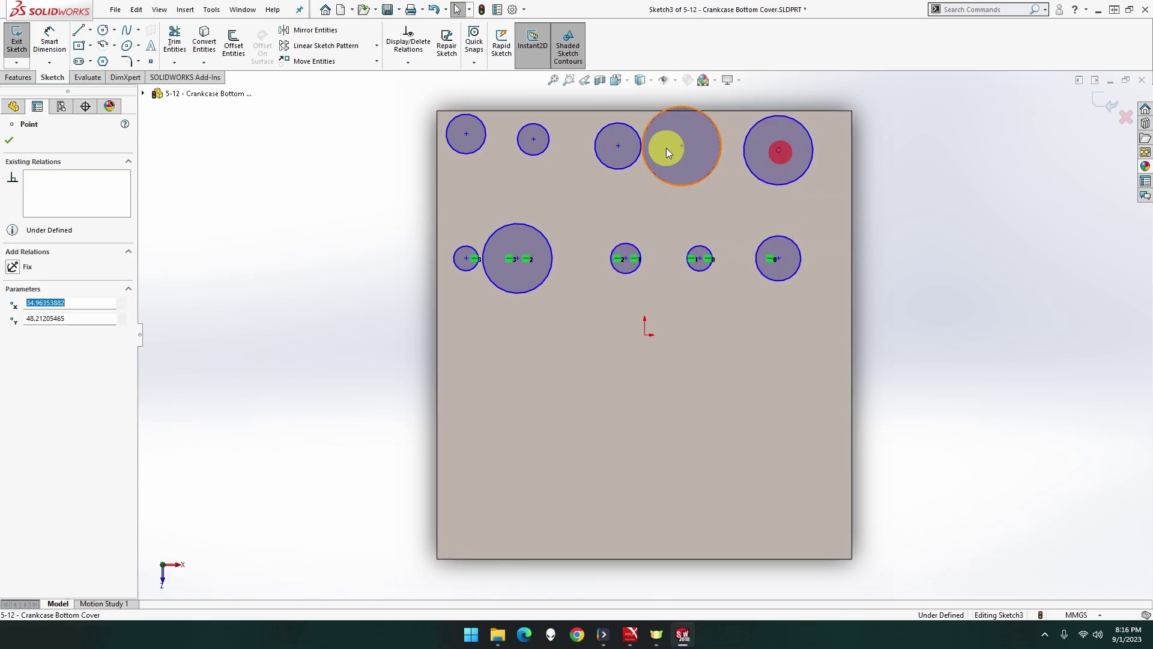
{"action": "left_click", "coordinate": [618, 145], "text": "ctrl"}
{"action": "left_click", "coordinate": [534, 140], "text": "ctrl"}
{"action": "left_click", "coordinate": [466, 135], "text": "ctrl"}
{"action": "left_click", "coordinate": [466, 136], "text": "ctrl"}
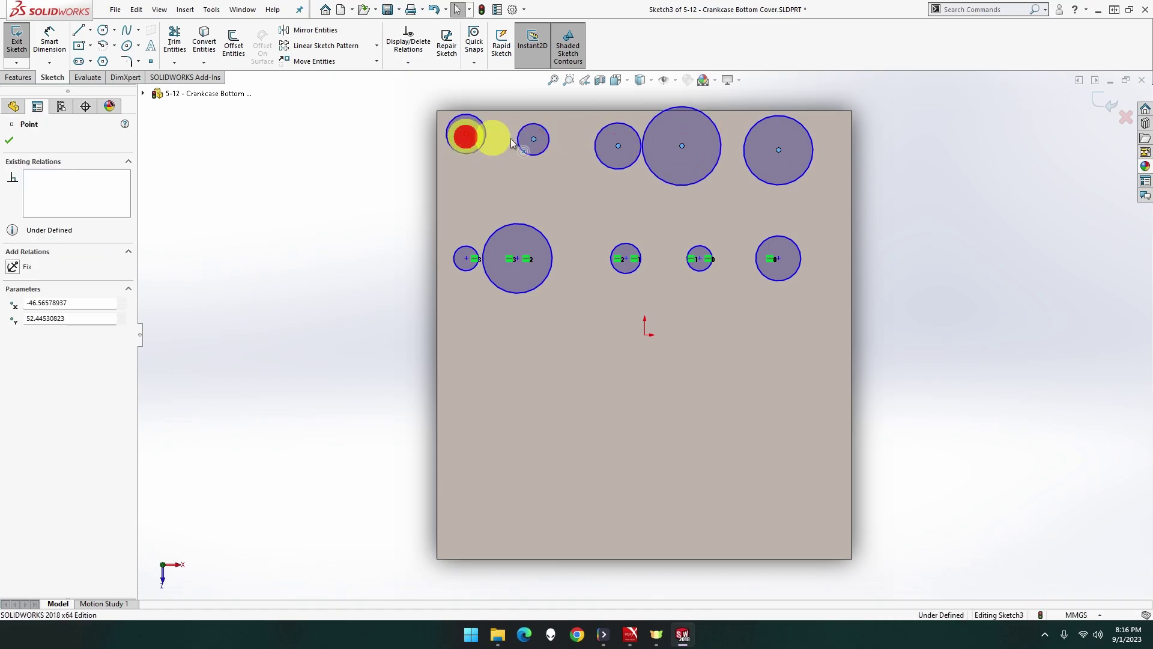
{"action": "left_click", "coordinate": [501, 82]}
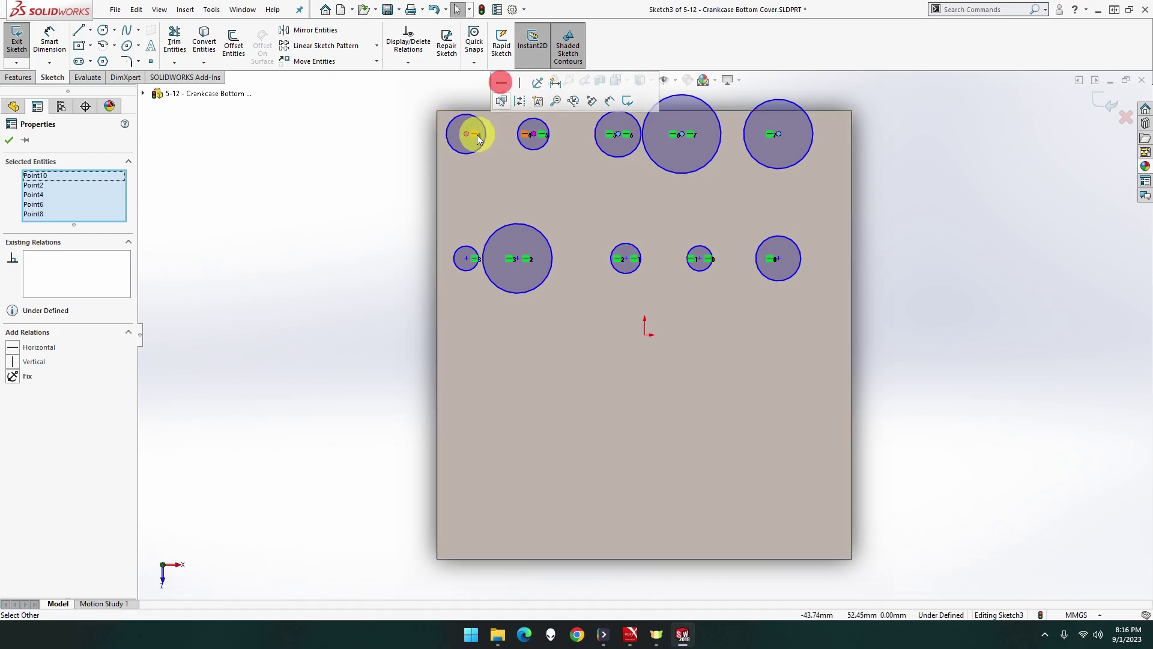
Align the circle centres of the two leftmost upper and lower pairs with vertical relations
{"action": "left_click", "coordinate": [467, 259]}
{"action": "left_click", "coordinate": [465, 133], "text": "ctrl"}
{"action": "left_click", "coordinate": [518, 79]}
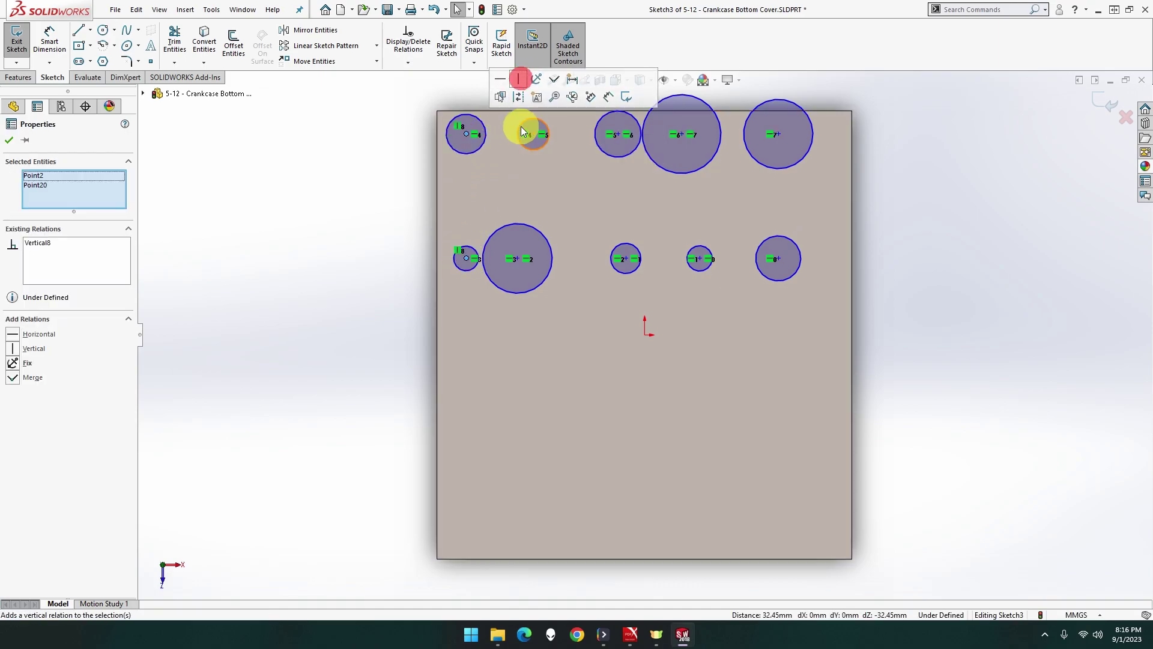
{"action": "left_click", "coordinate": [532, 134]}
{"action": "left_click", "coordinate": [517, 258], "text": "ctrl"}
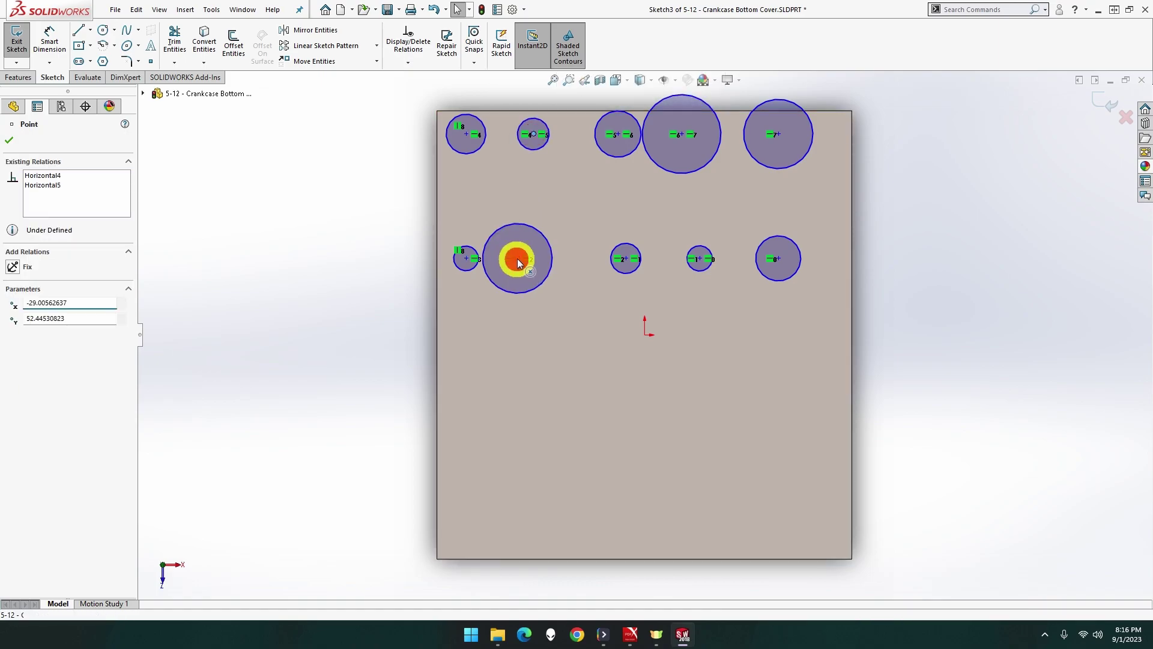
{"action": "left_click", "coordinate": [570, 206]}
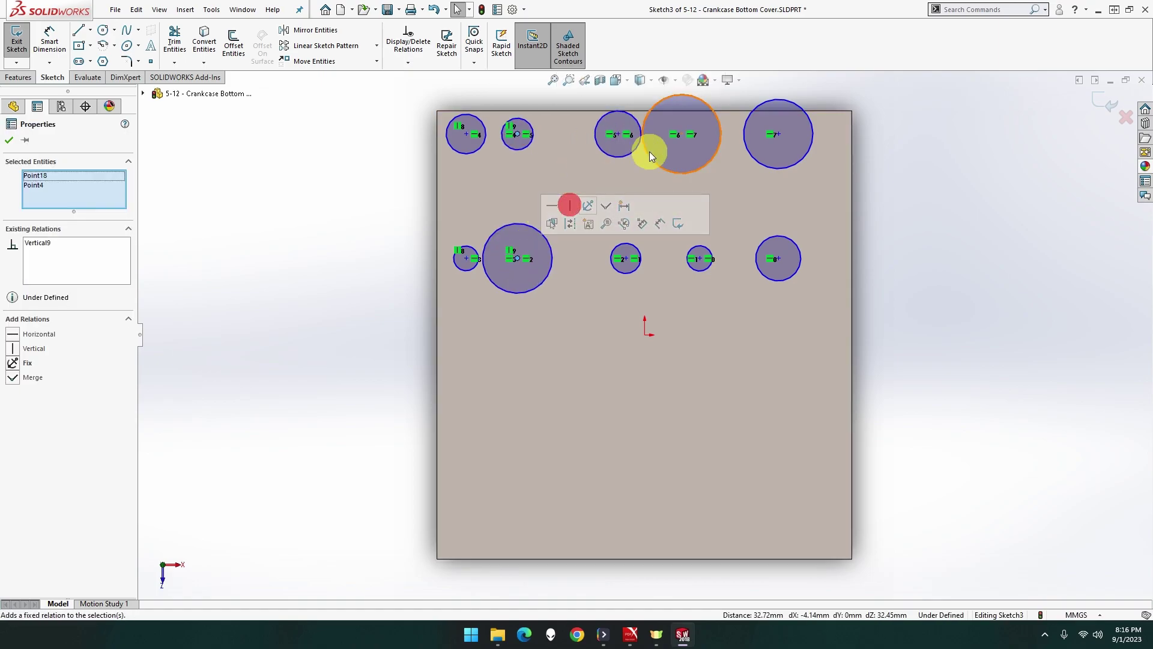
Add vertical relations between the upper and lower circle centres of the remaining three pairs
{"action": "left_click", "coordinate": [619, 135]}
{"action": "left_click", "coordinate": [626, 258], "text": "ctrl"}
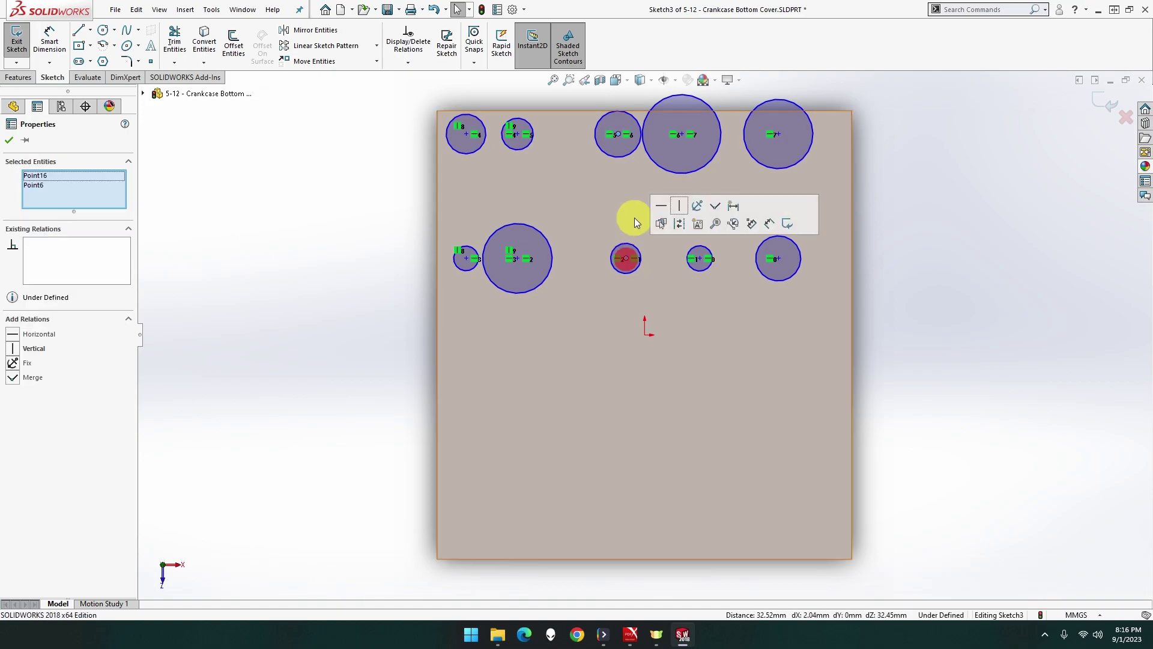
{"action": "left_click", "coordinate": [680, 206]}
{"action": "left_click", "coordinate": [681, 134]}
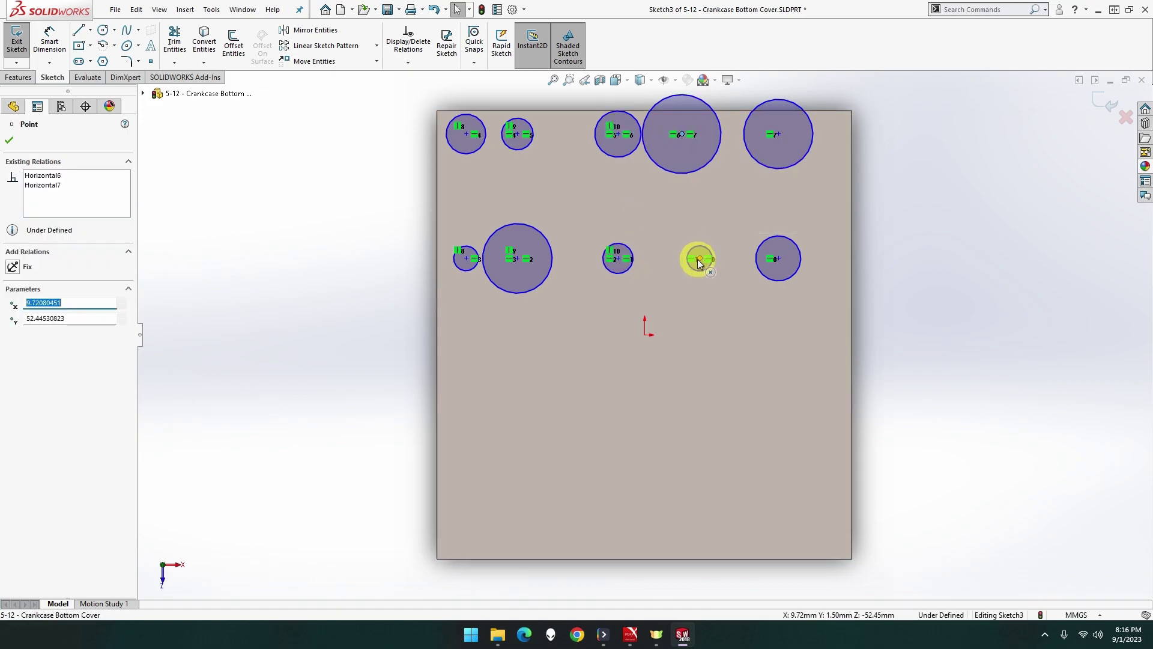
{"action": "left_click", "coordinate": [699, 258], "text": "ctrl"}
{"action": "left_click", "coordinate": [754, 212]}
{"action": "left_click", "coordinate": [776, 133]}
{"action": "left_click", "coordinate": [777, 258], "text": "ctrl"}
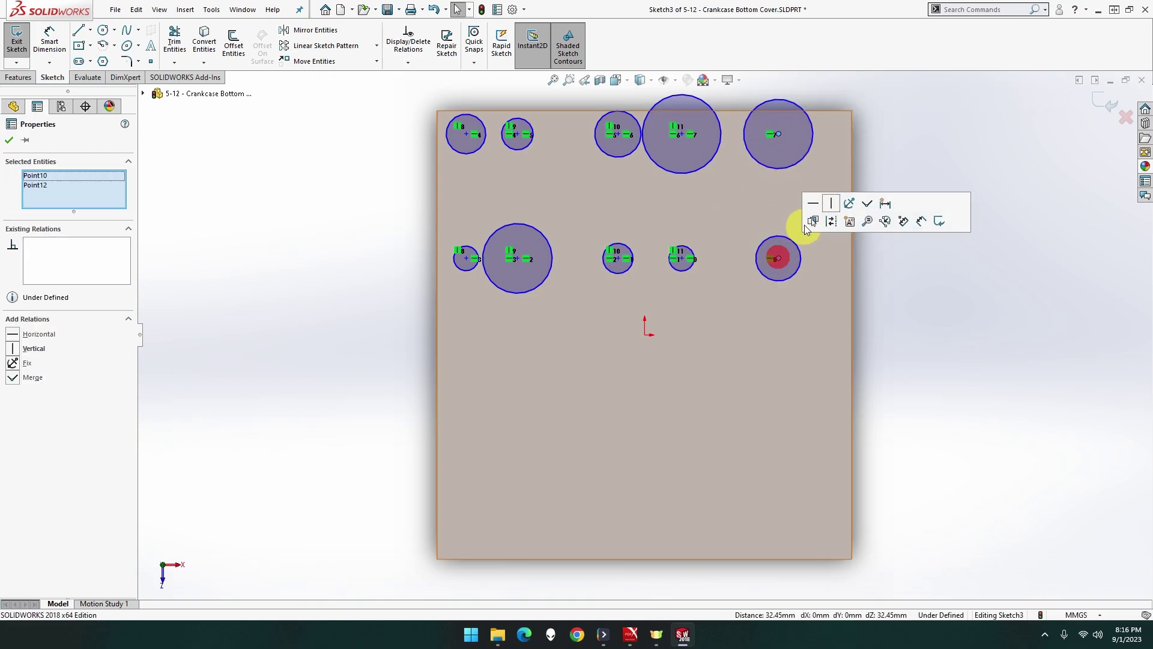
{"action": "left_click", "coordinate": [831, 203]}
Make all ten circles equal in size with an Equal relation
{"action": "left_click", "coordinate": [785, 236]}
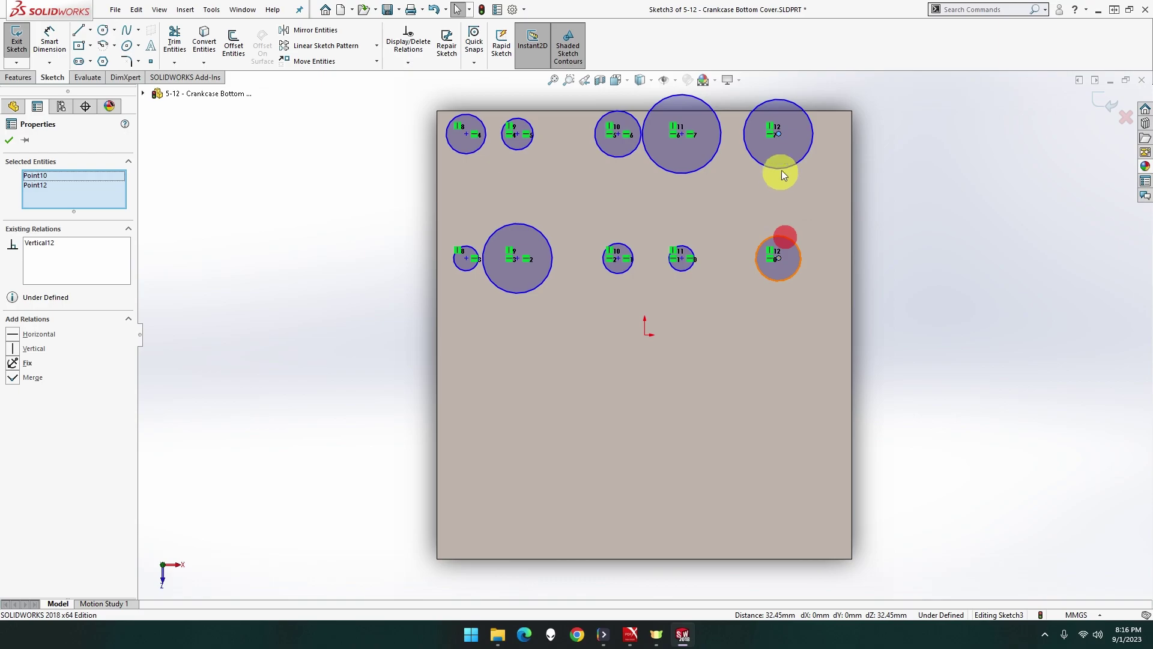
{"action": "left_click", "coordinate": [777, 169], "text": "ctrl"}
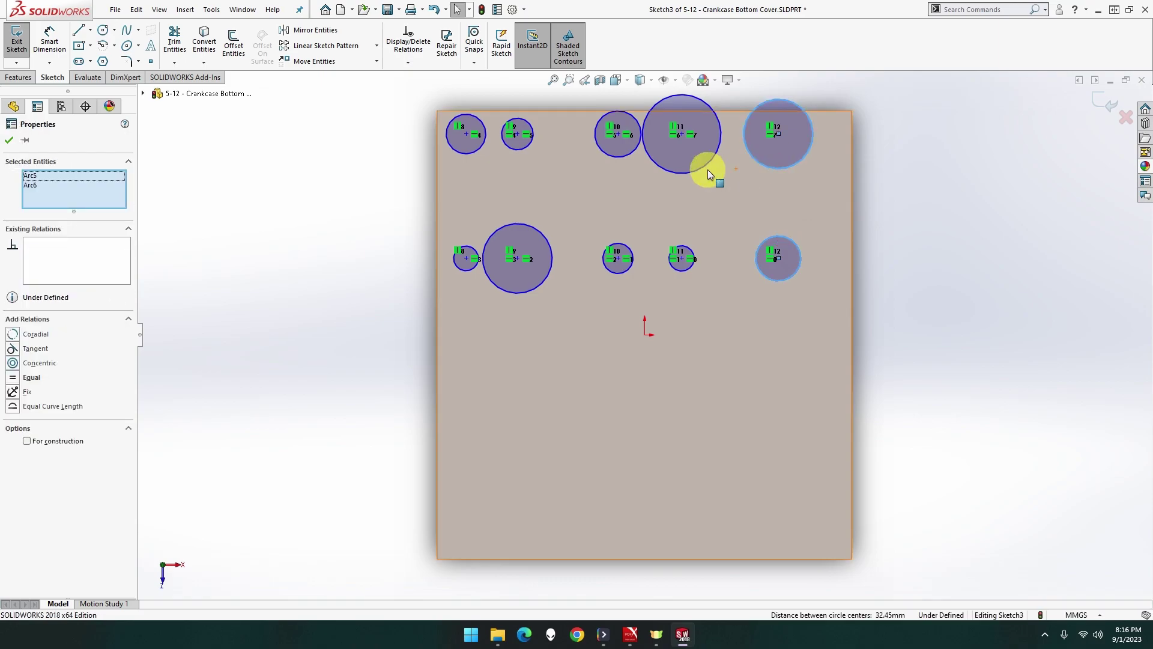
{"action": "left_click", "coordinate": [700, 167], "text": "ctrl"}
{"action": "left_click", "coordinate": [687, 246], "text": "ctrl"}
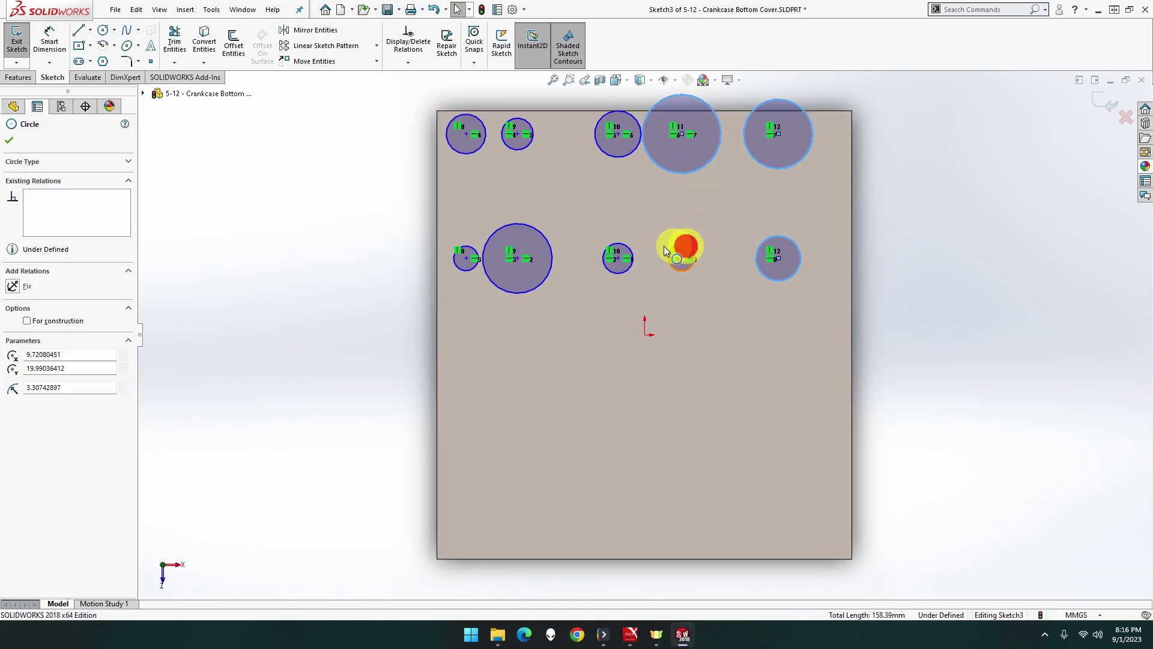
{"action": "left_click", "coordinate": [624, 249], "text": "ctrl"}
{"action": "left_click", "coordinate": [619, 155], "text": "ctrl"}
{"action": "left_click", "coordinate": [532, 146], "text": "ctrl"}
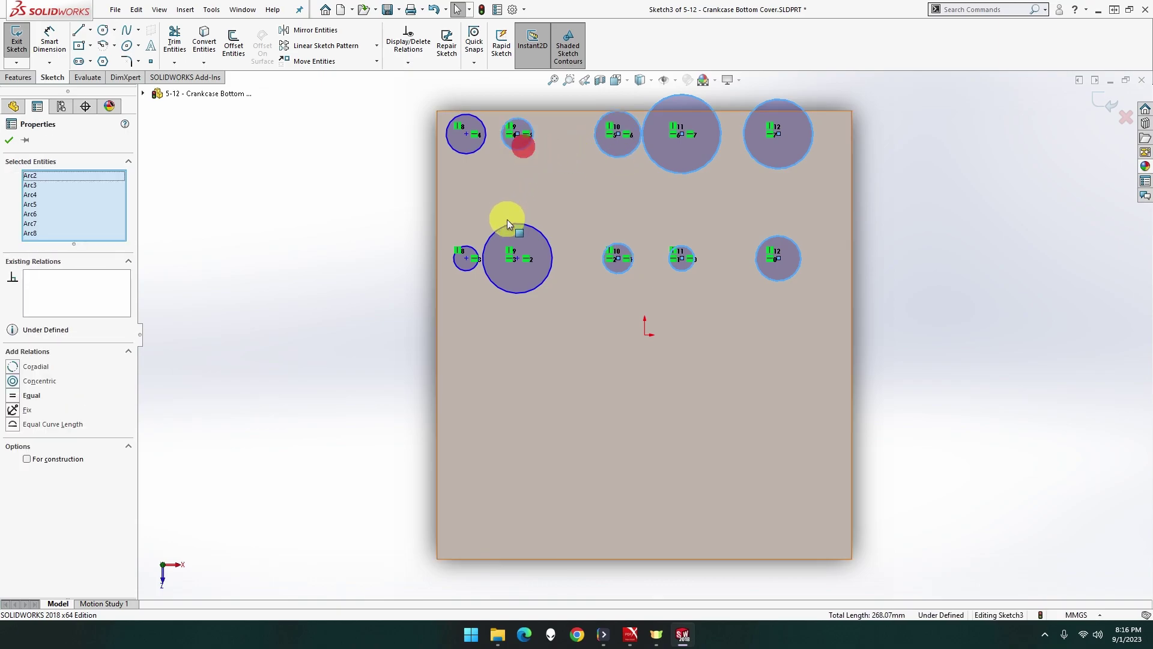
{"action": "left_click", "coordinate": [507, 224], "text": "ctrl"}
{"action": "left_click", "coordinate": [472, 251], "text": "ctrl"}
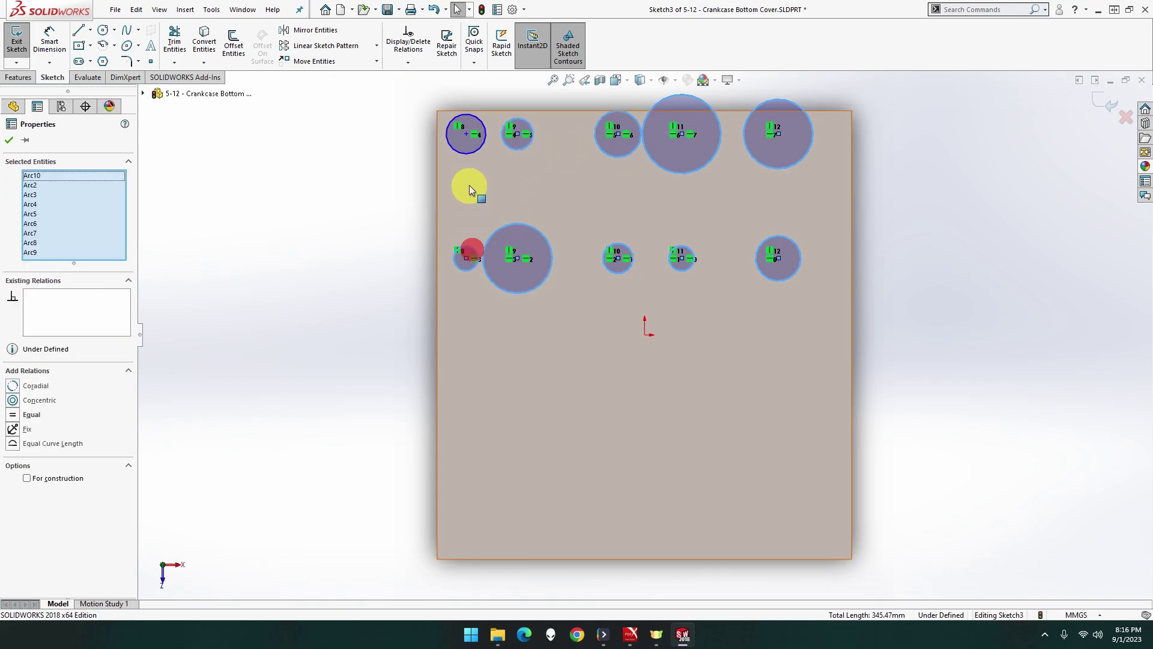
{"action": "left_click", "coordinate": [466, 154], "text": "ctrl"}
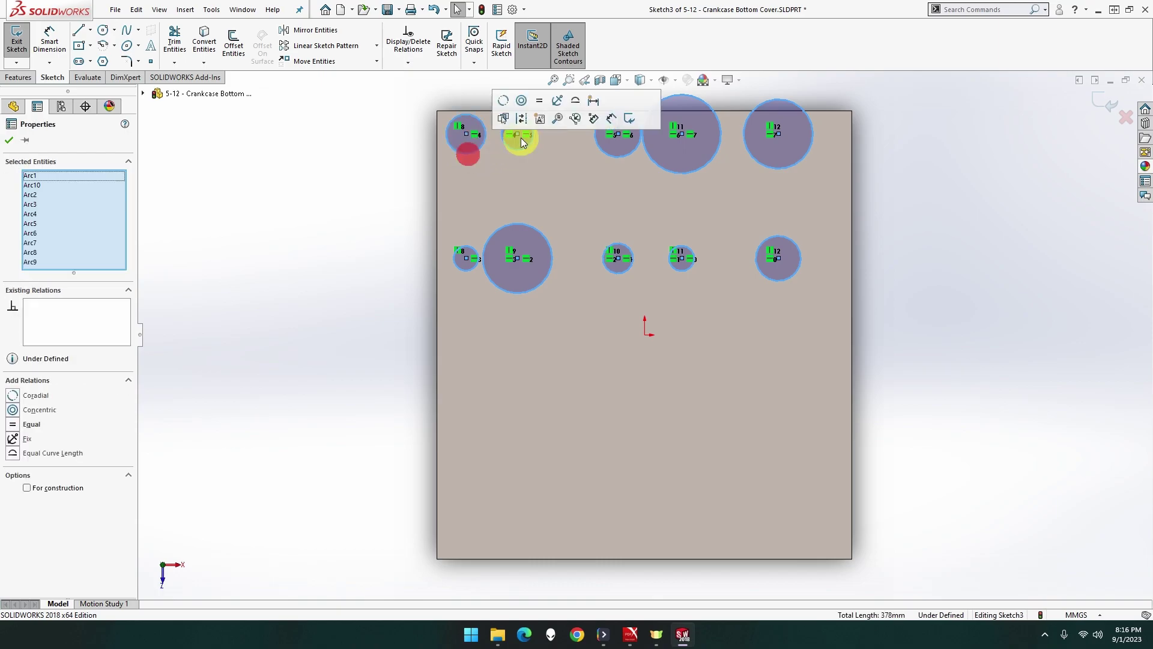
{"action": "left_click", "coordinate": [537, 101]}
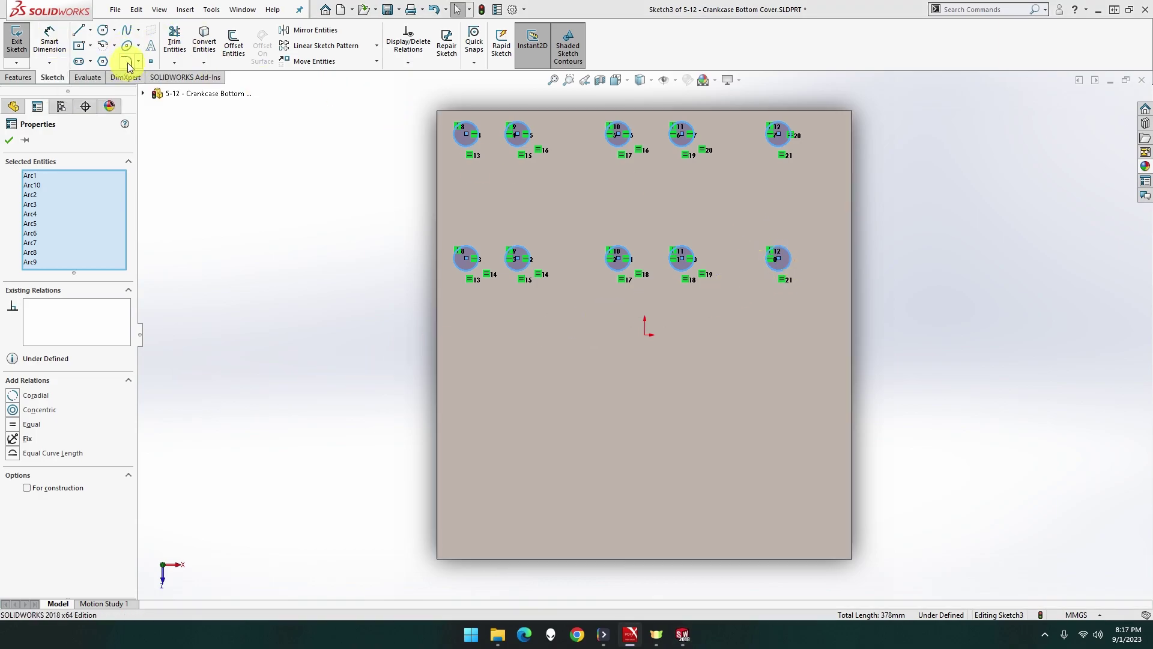
Dimension the leftmost circle of the lower row to a diameter of 3 mm
{"action": "left_click", "coordinate": [49, 41]}
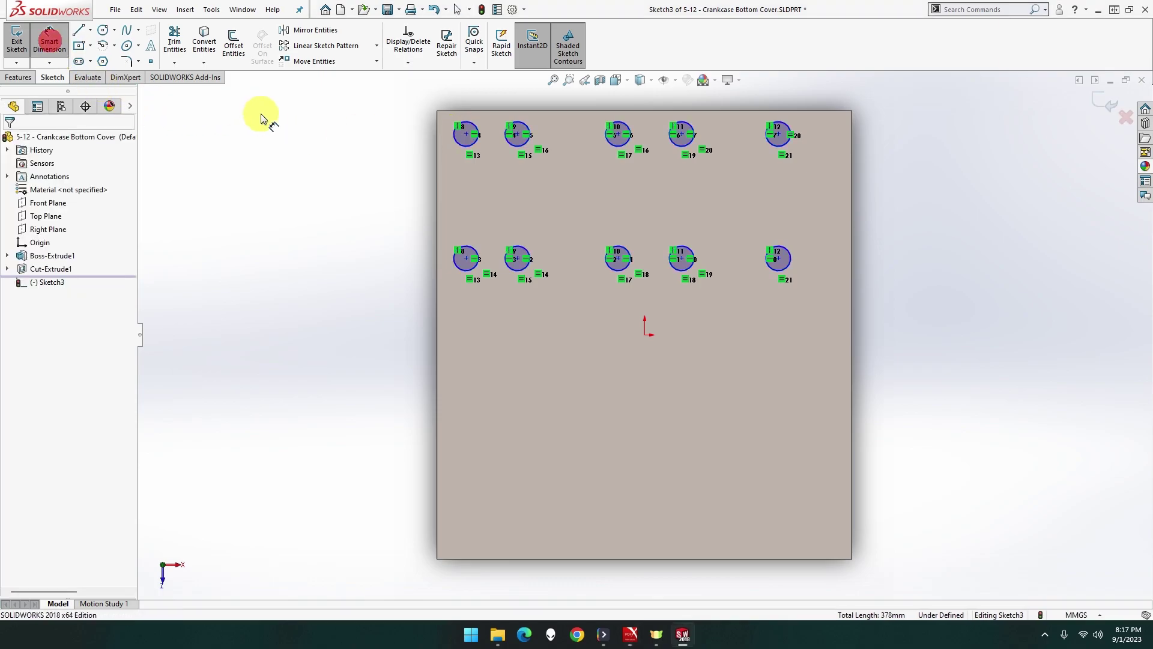
{"action": "left_click", "coordinate": [455, 267]}
{"action": "left_click", "coordinate": [360, 298]}
{"action": "type", "text": "3"}
{"action": "key", "text": "Return"}
{"action": "key", "text": "Escape"}
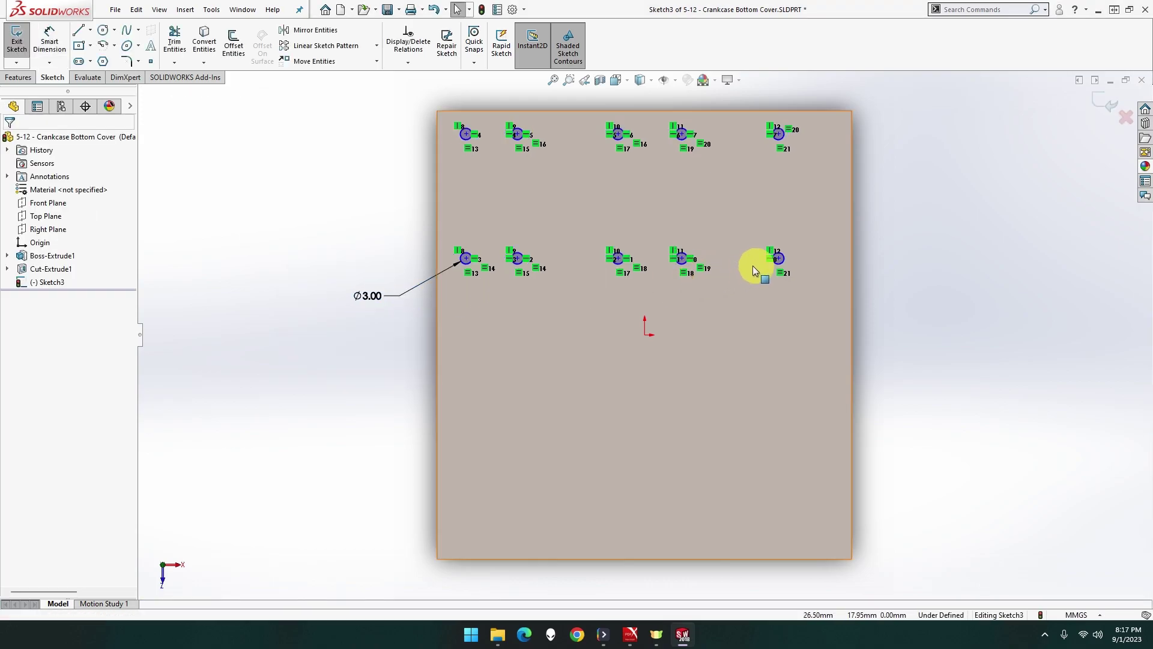
Dimension the upper row's rightmost circle centre 4.5 mm from the plate's right edge
{"action": "left_click", "coordinate": [780, 259]}
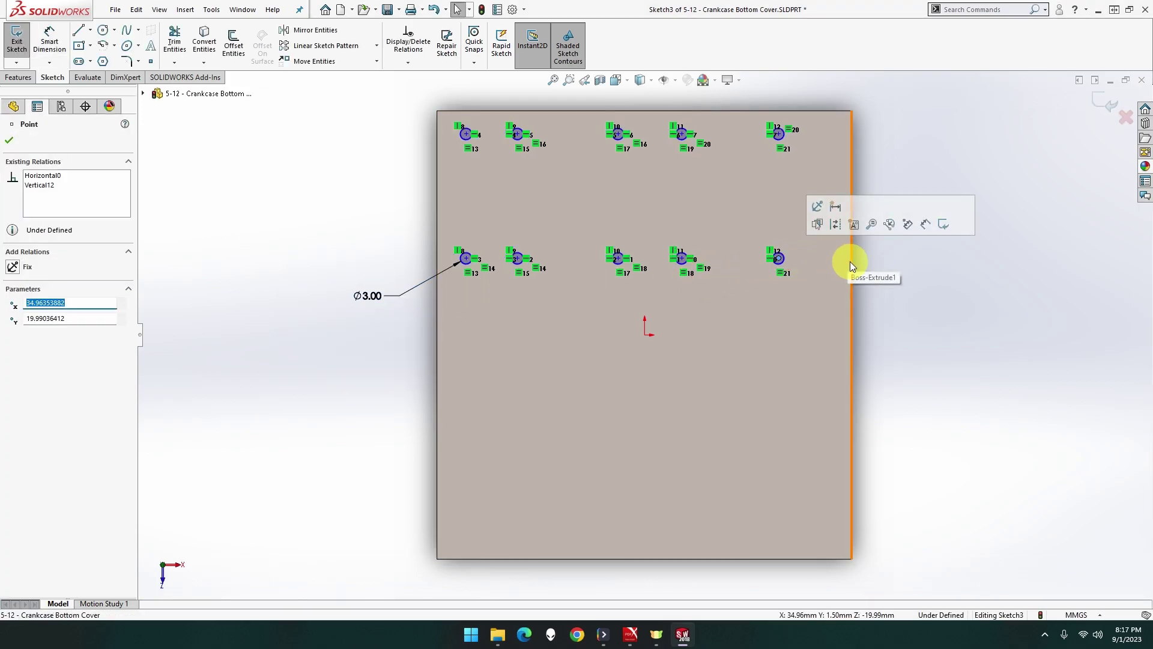
{"action": "left_click", "coordinate": [60, 42]}
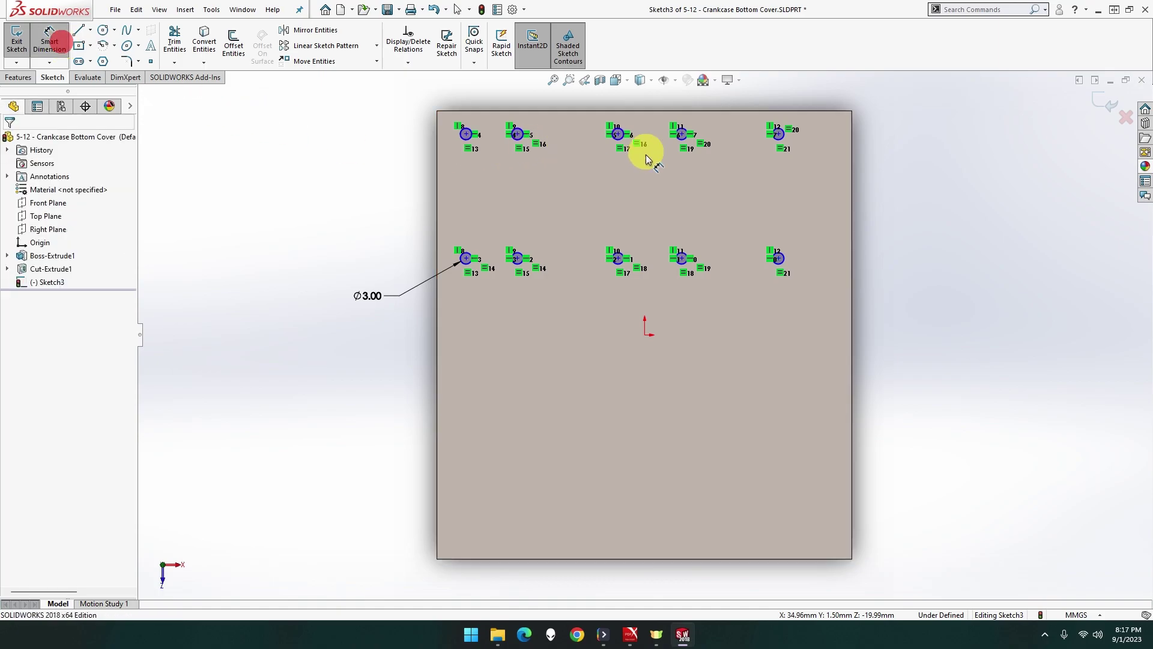
{"action": "left_click", "coordinate": [777, 135]}
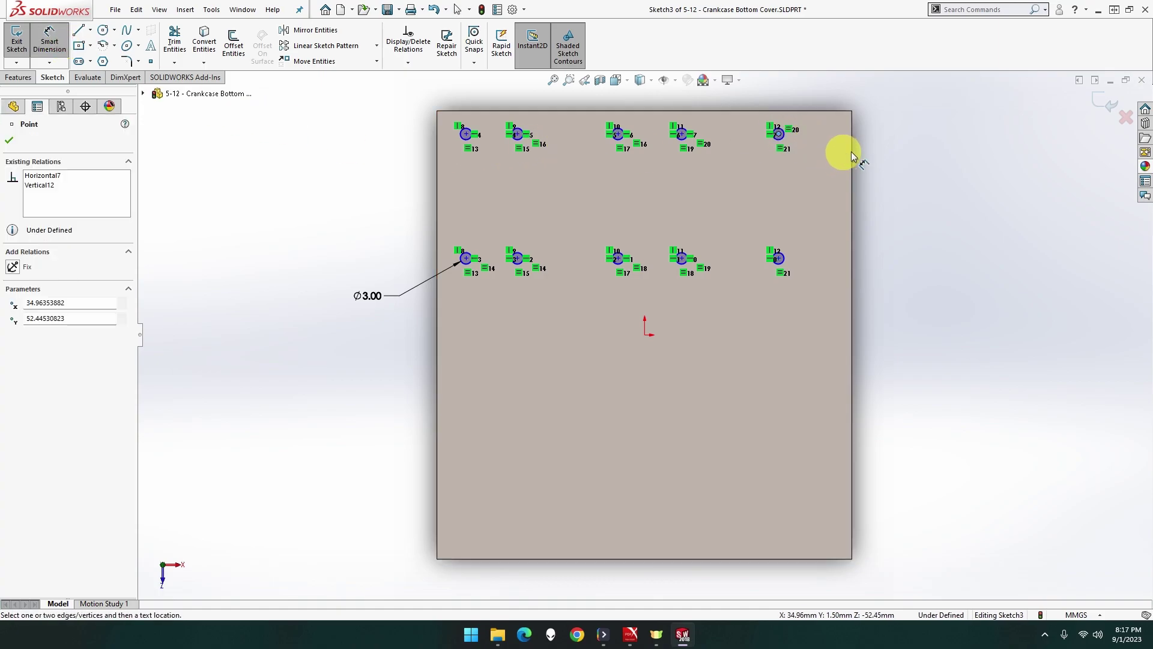
{"action": "key", "text": "f"}
{"action": "left_click", "coordinate": [817, 165]}
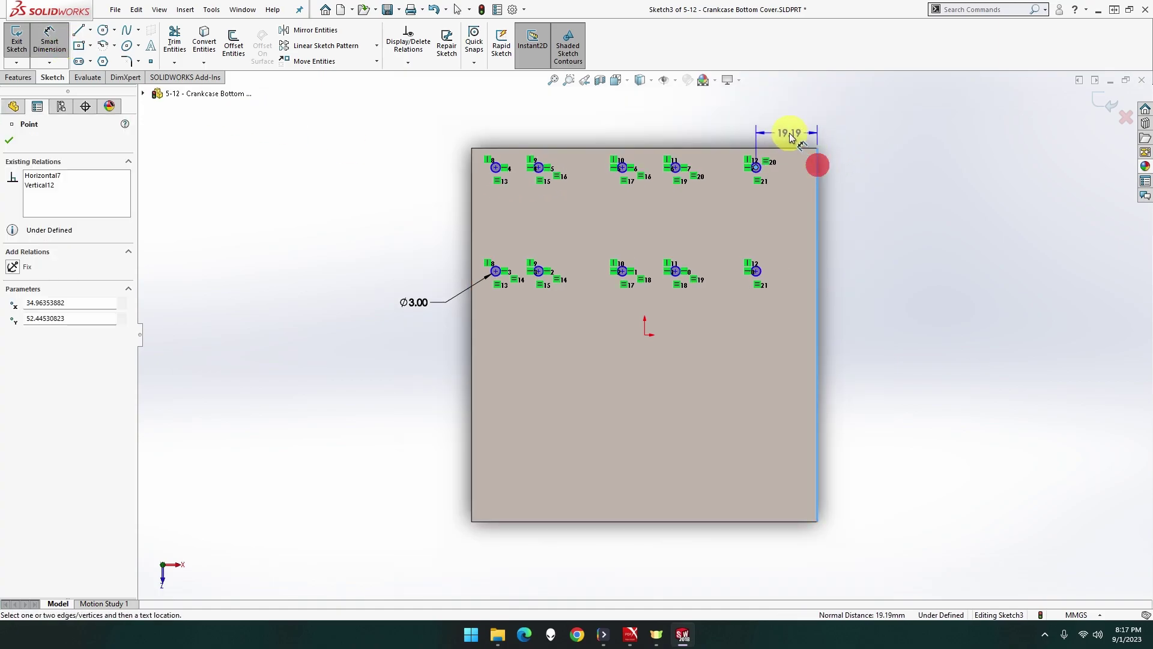
{"action": "left_click", "coordinate": [791, 136]}
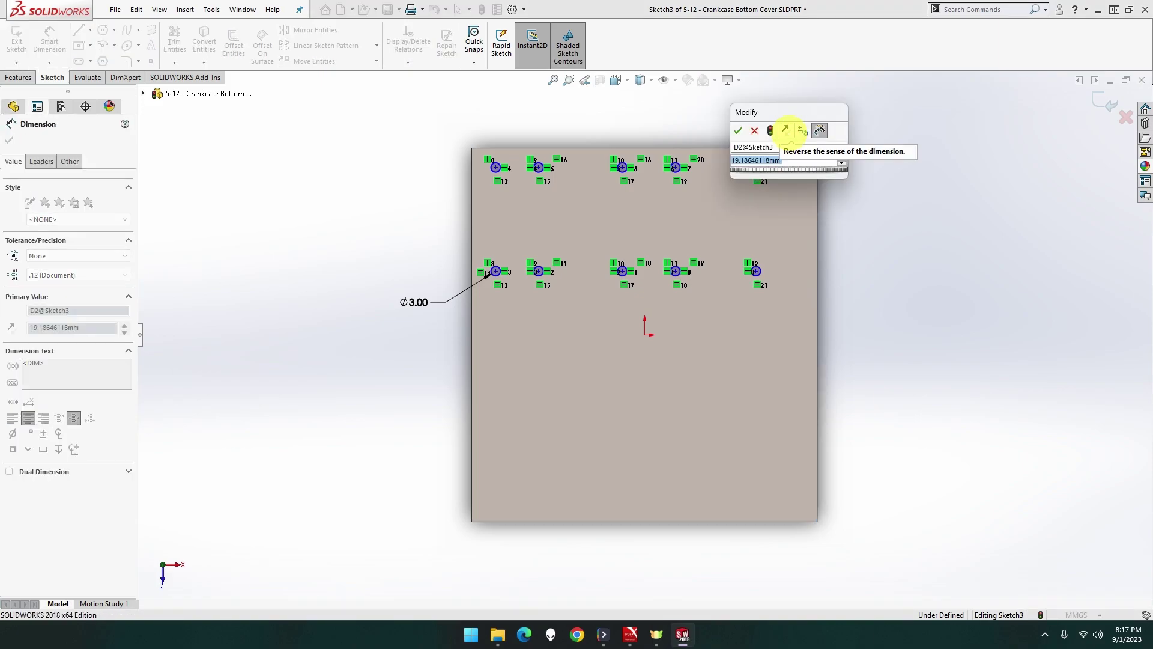
{"action": "type", "text": "4.5"}
{"action": "key", "text": "Return"}
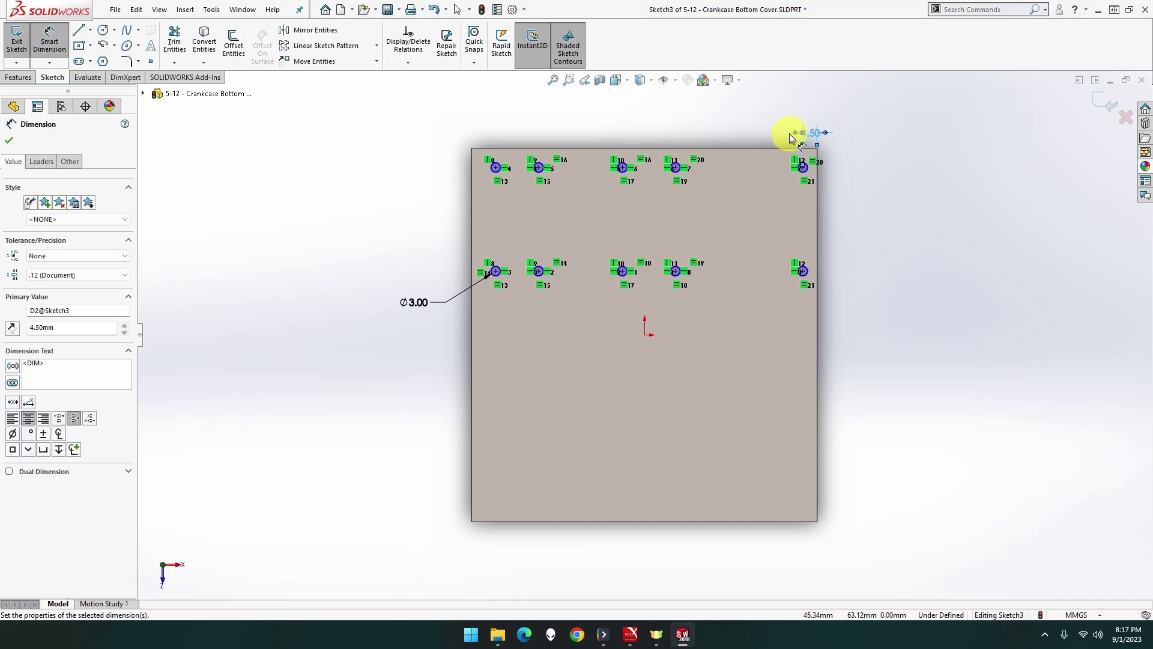
Set the distance between the upper row's fourth and fifth circle centres from the left to 25 mm
{"action": "scroll", "coordinate": [801, 168], "scroll_direction": "down", "scroll_amount": 3}
{"action": "left_click", "coordinate": [772, 189]}
{"action": "left_click", "coordinate": [600, 185]}
{"action": "left_click", "coordinate": [644, 142]}
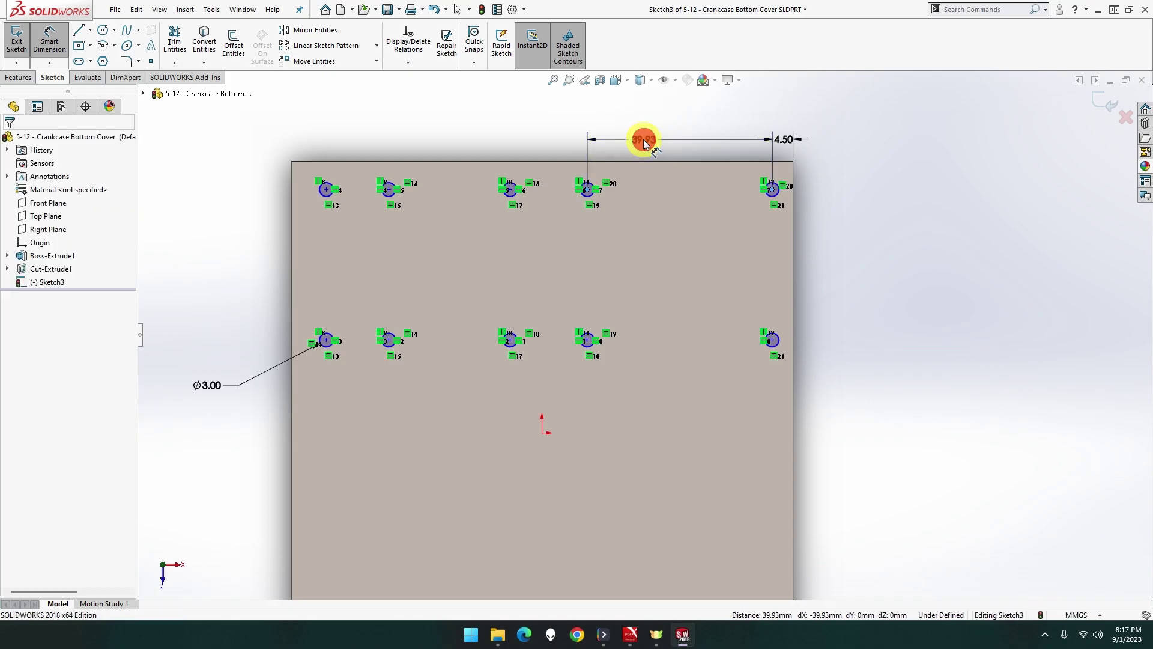
{"action": "type", "text": "25"}
{"action": "key", "text": "Return"}
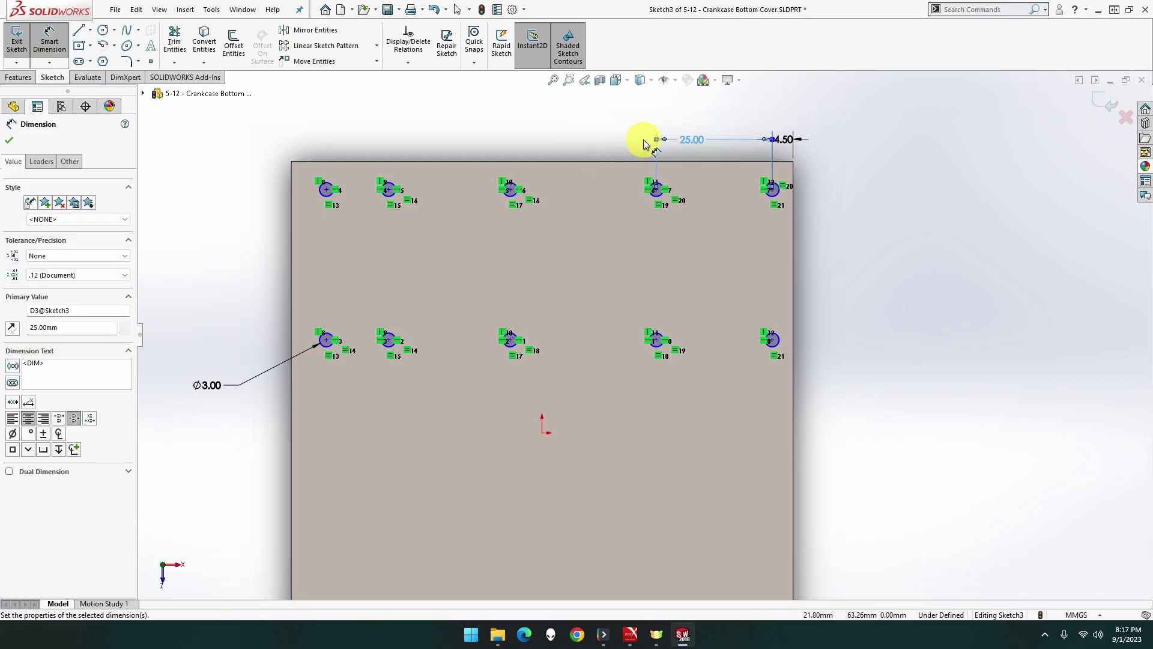
Dimension the spacing between the upper row's third and fourth circle centres from the left as 25 mm
{"action": "left_click", "coordinate": [511, 189]}
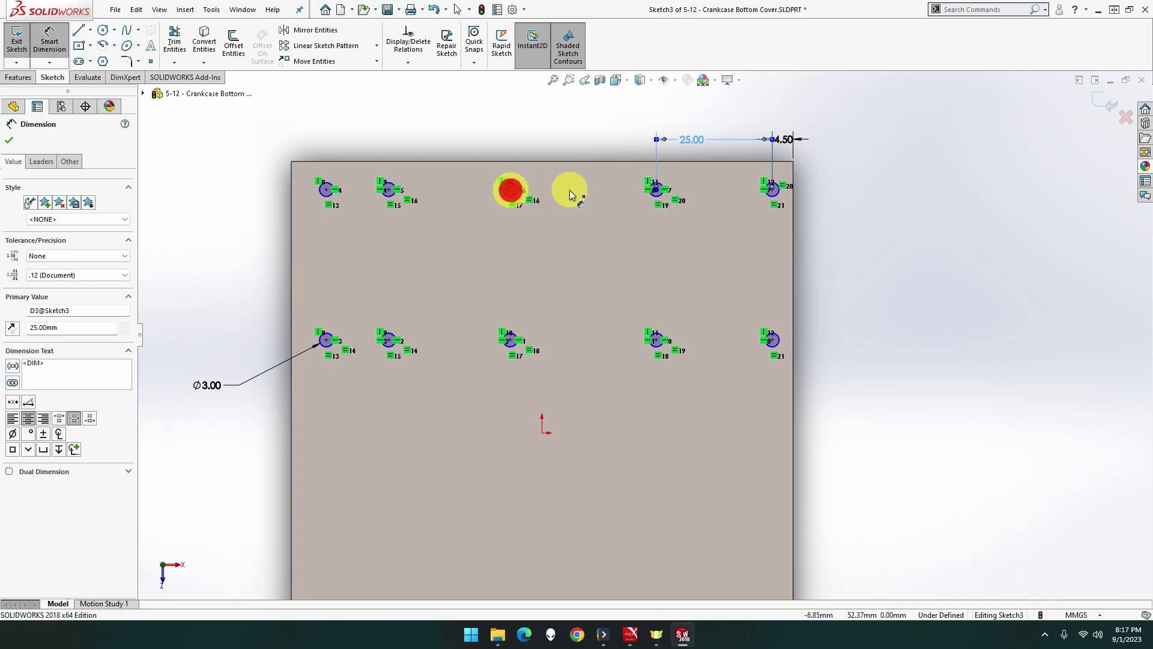
{"action": "left_click", "coordinate": [656, 191]}
{"action": "left_click", "coordinate": [592, 142]}
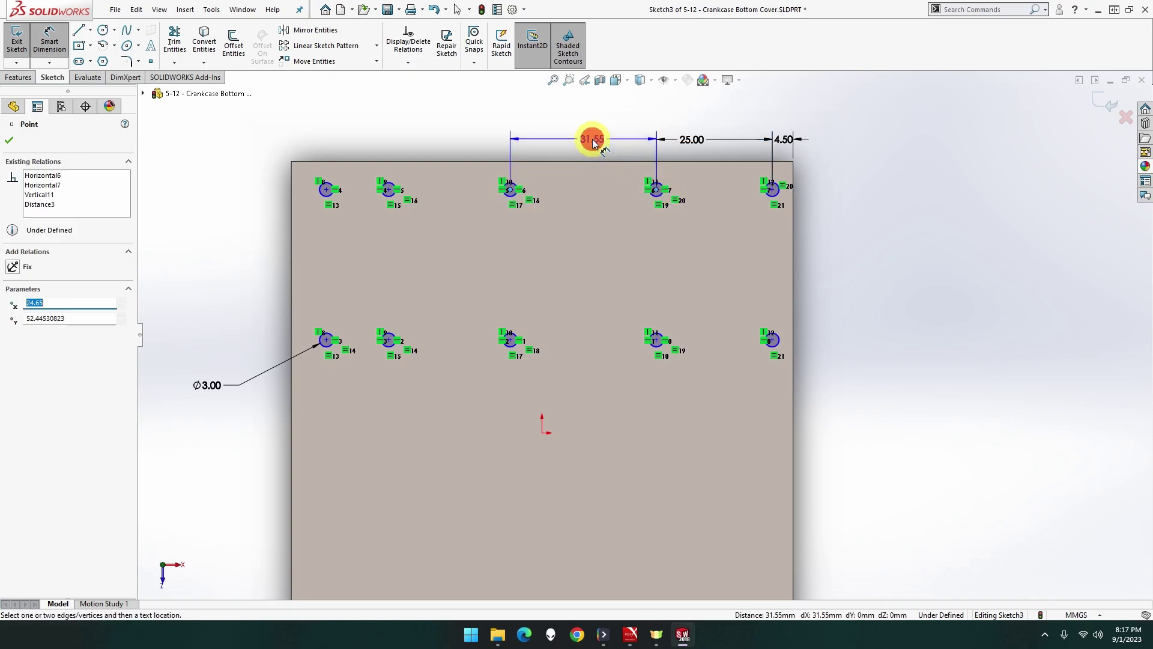
{"action": "type", "text": "25"}
{"action": "key", "text": "Return"}
Dimension the spacing between the upper row's second and third circle centres from the left as 25 mm
{"action": "left_click", "coordinate": [539, 189]}
{"action": "left_click", "coordinate": [388, 190]}
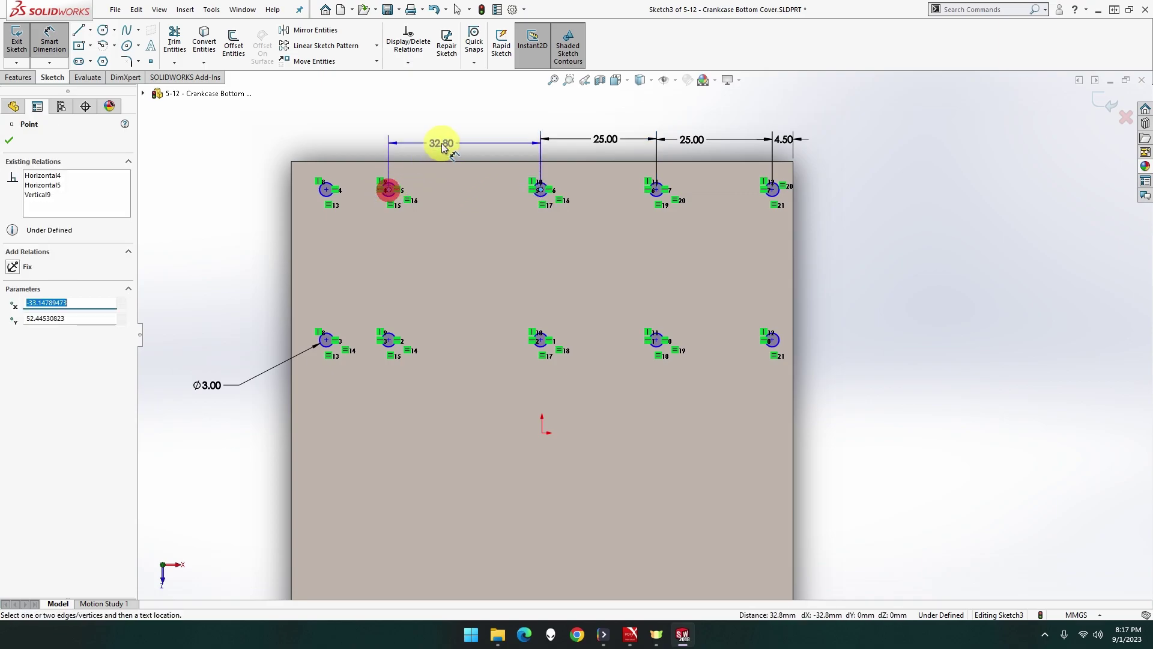
{"action": "left_click", "coordinate": [451, 139]}
{"action": "type", "text": "25"}
{"action": "key", "text": "Return"}
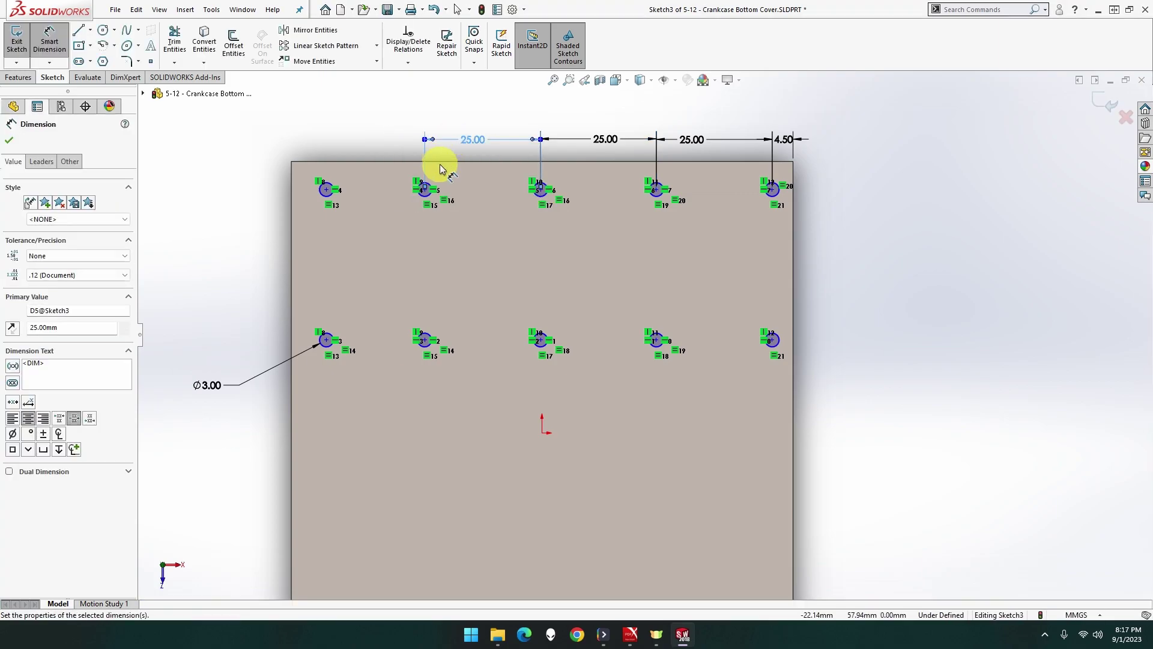
Try to reattach the end of the last 25 mm dimension to the upper row's leftmost circle, and undo it
{"action": "left_click_drag", "start_coordinate": [427, 192], "coordinate": [324, 188]}
{"action": "key", "text": "ctrl+z"}
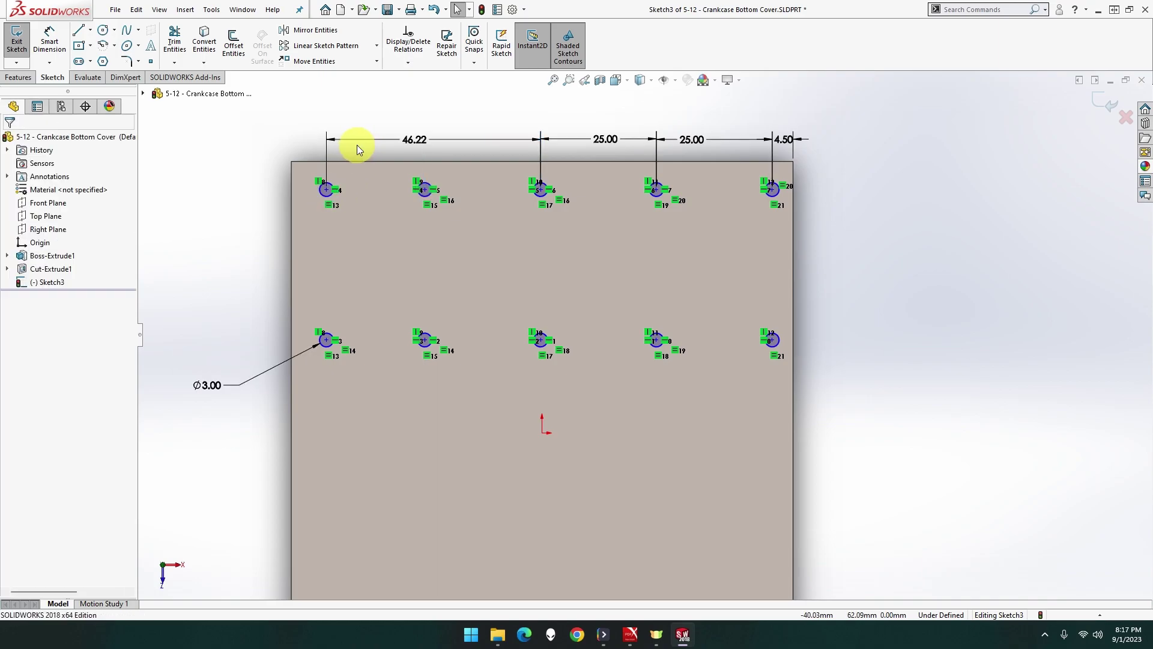
Dimension the spacing between the upper row's leftmost and second circle centres as 25 mm
{"action": "left_click", "coordinate": [326, 190]}
{"action": "left_click", "coordinate": [424, 190]}
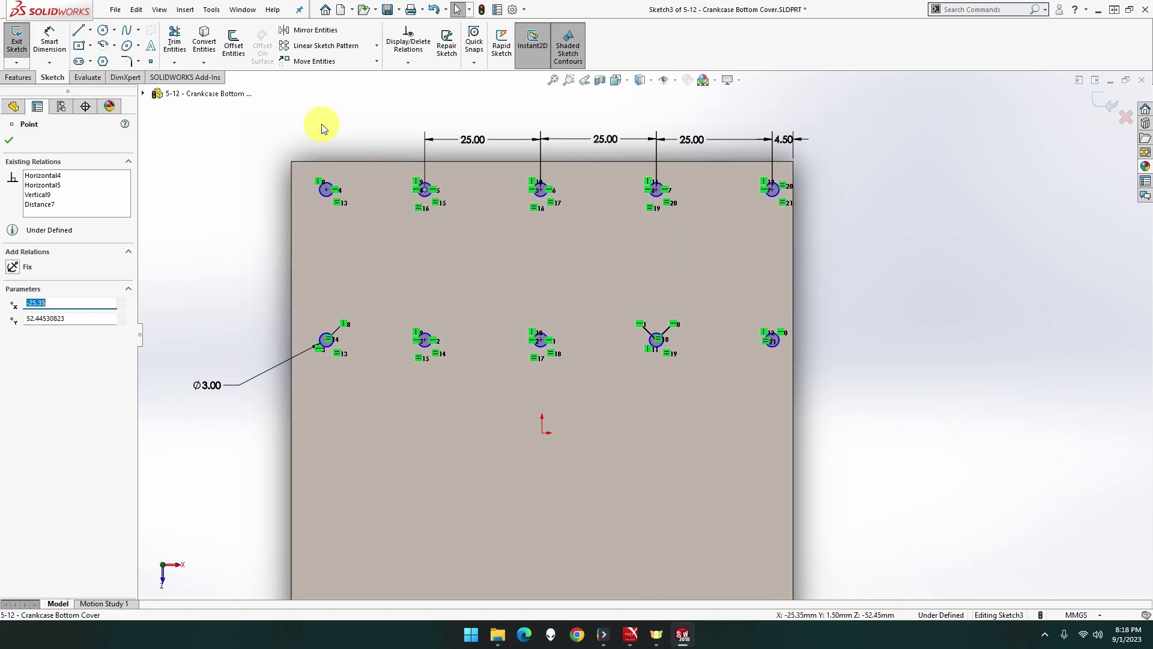
{"action": "left_click", "coordinate": [38, 41]}
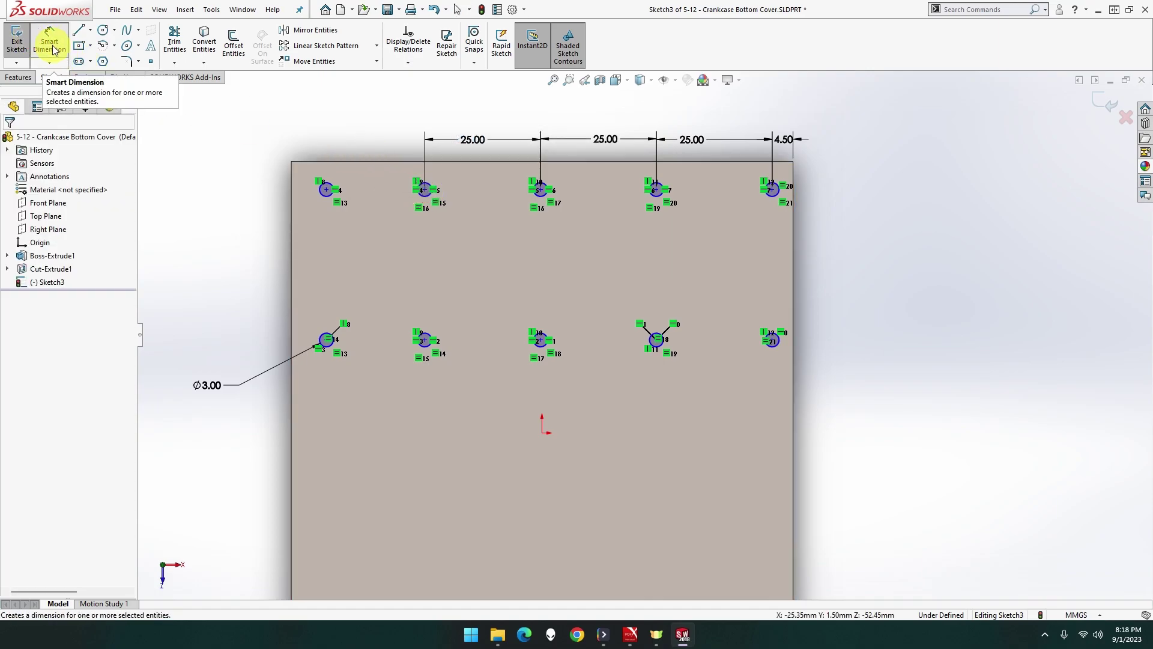
{"action": "left_click", "coordinate": [326, 190]}
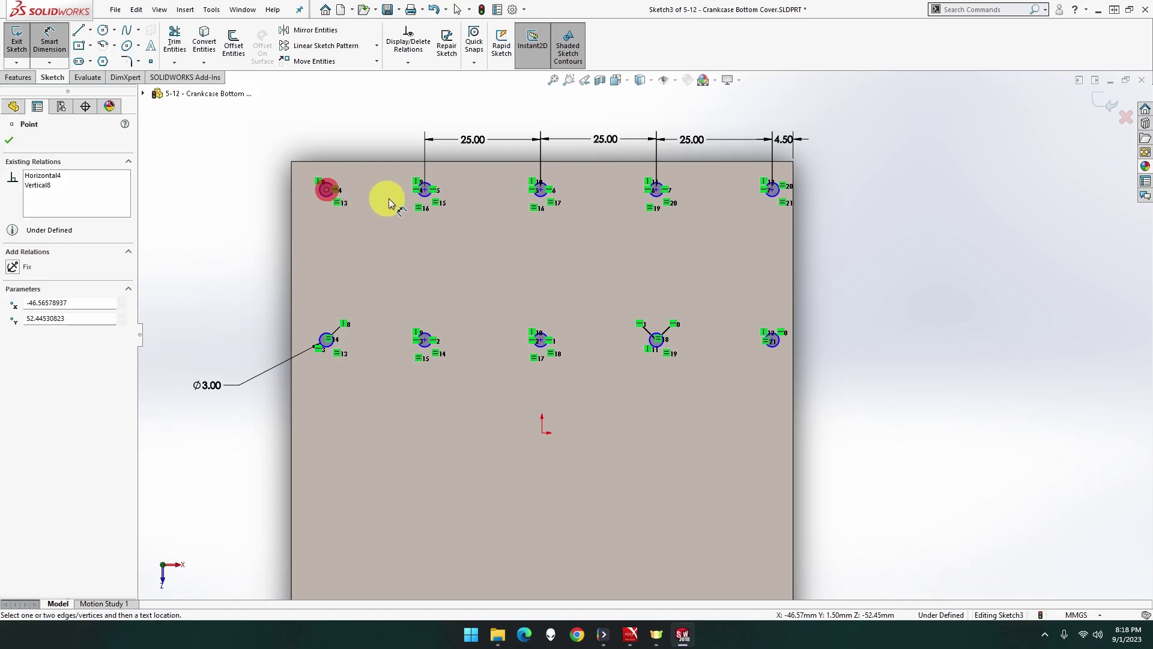
{"action": "left_click", "coordinate": [425, 190]}
{"action": "left_click", "coordinate": [351, 148]}
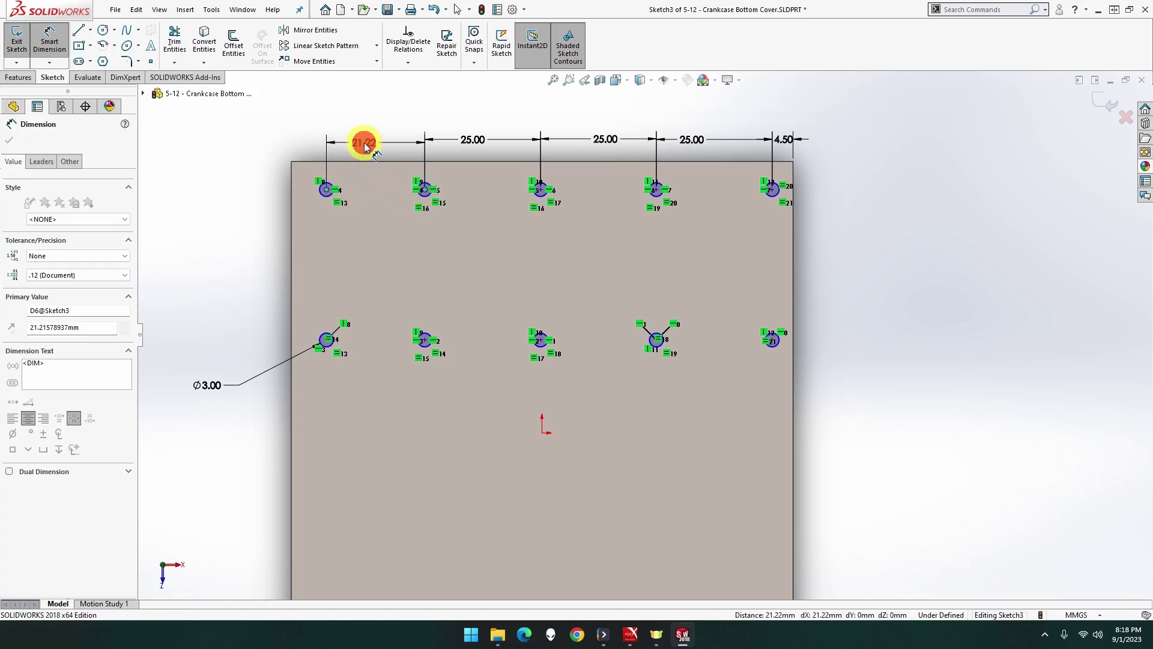
{"action": "type", "text": "25"}
{"action": "key", "text": "Return"}
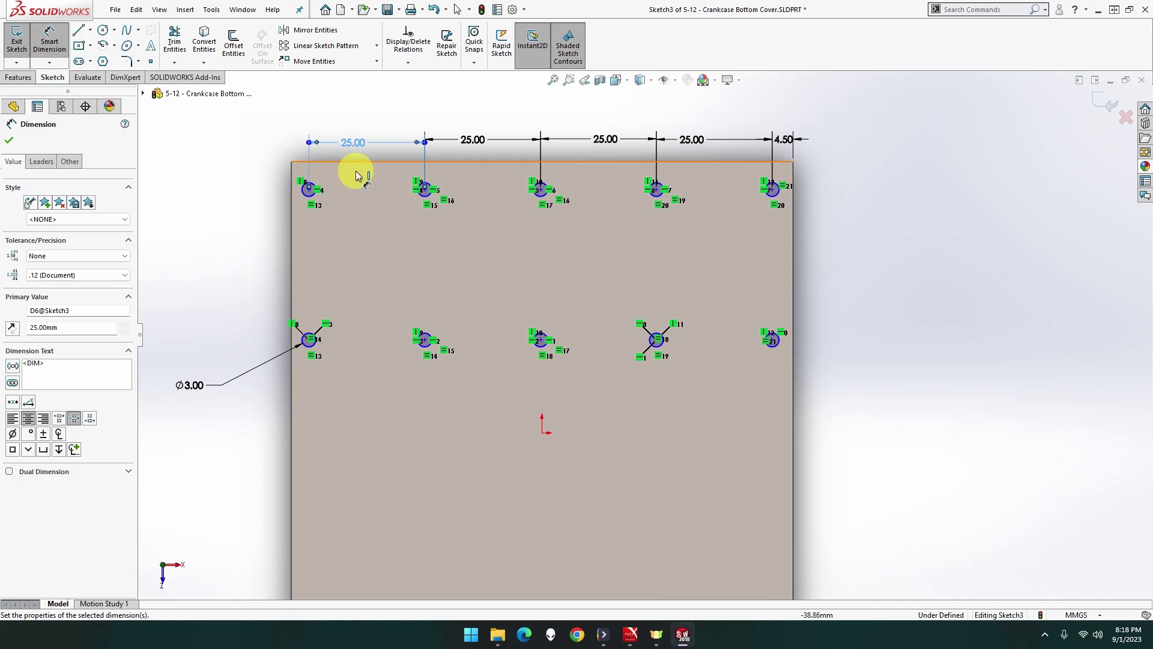
Dimension the upper row's leftmost circle centre 3 mm from the plate's upper edge
{"action": "left_click", "coordinate": [312, 188]}
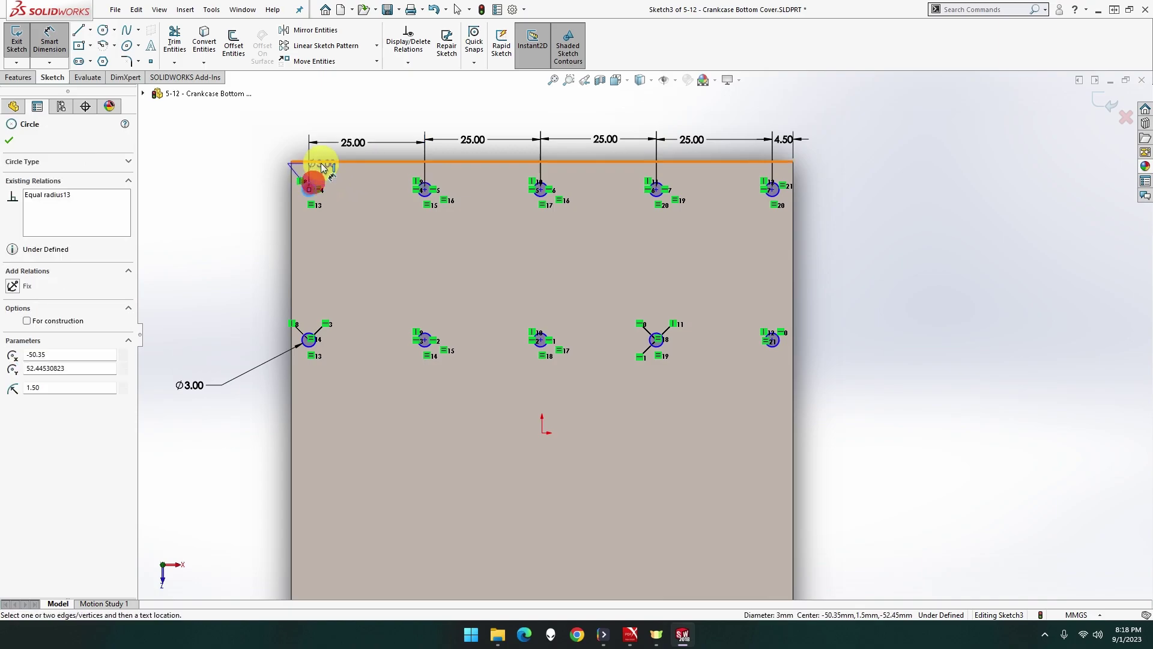
{"action": "left_click", "coordinate": [319, 161]}
{"action": "left_click", "coordinate": [260, 173]}
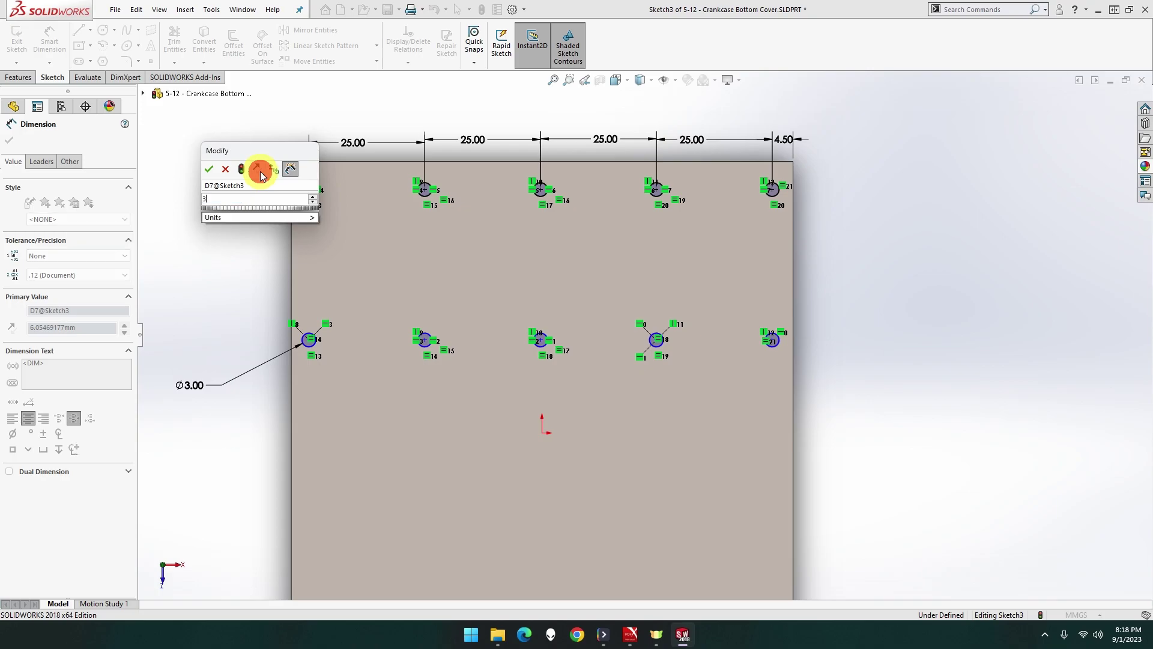
{"action": "type", "text": "3"}
{"action": "key", "text": "Return"}
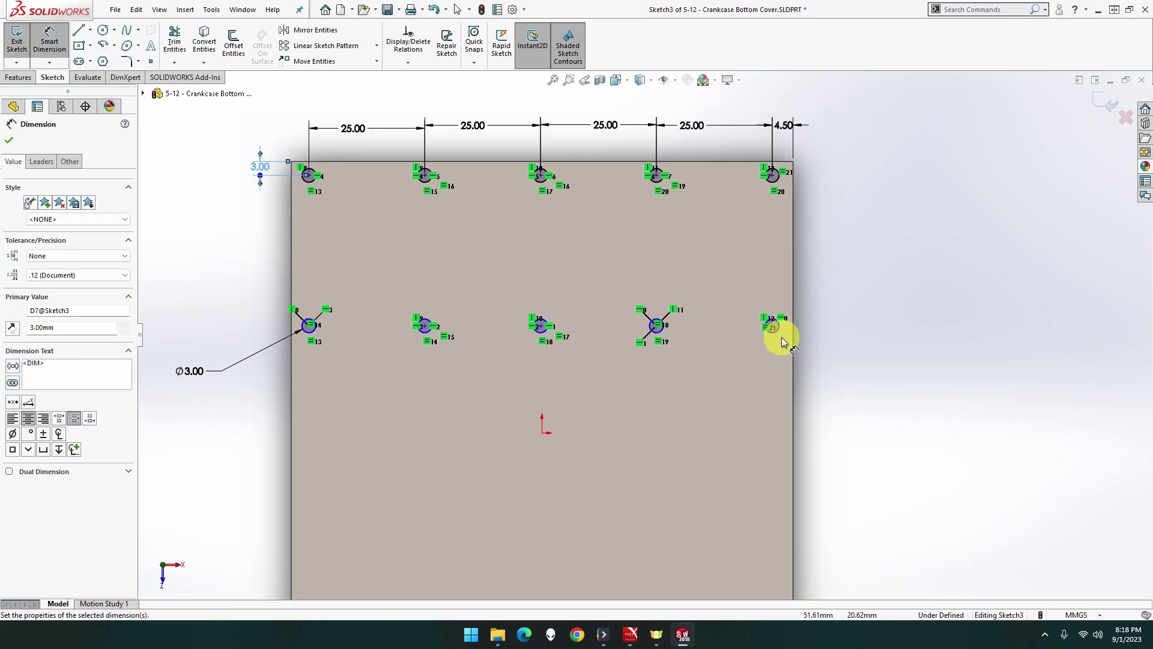
Dimension the lower row's rightmost circle centre 3 mm from the plate's lower edge
{"action": "left_click", "coordinate": [775, 333]}
{"action": "scroll", "coordinate": [859, 370], "scroll_direction": "up", "scroll_amount": 2}
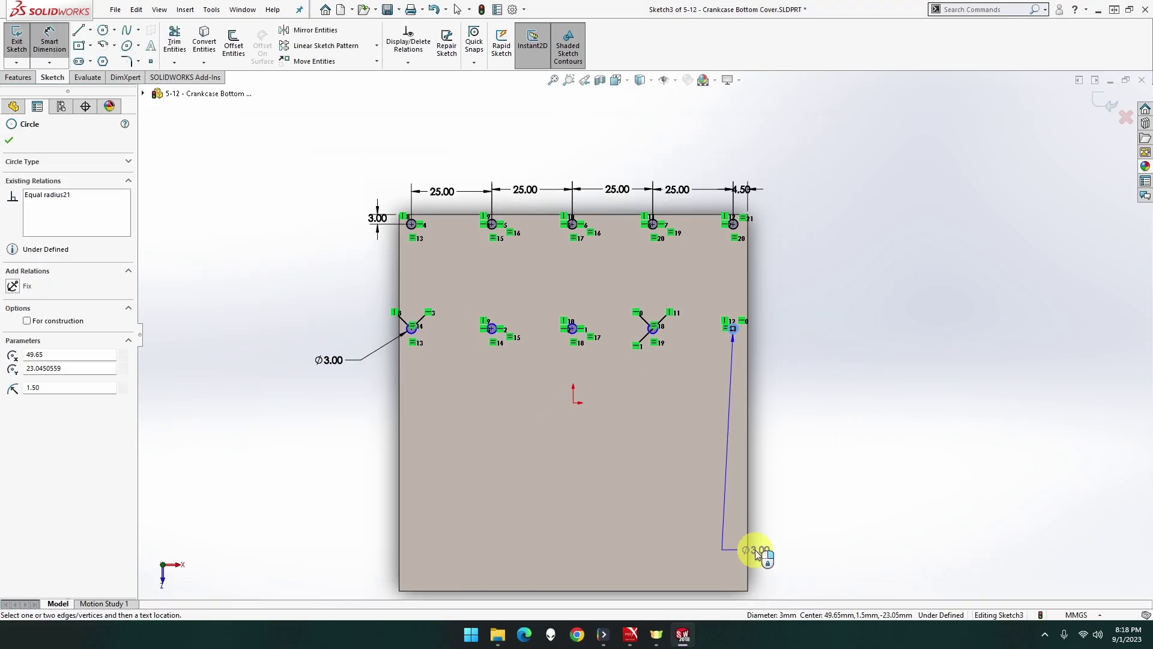
{"action": "scroll", "coordinate": [752, 558], "scroll_direction": "down", "scroll_amount": 1}
{"action": "left_click", "coordinate": [734, 588]}
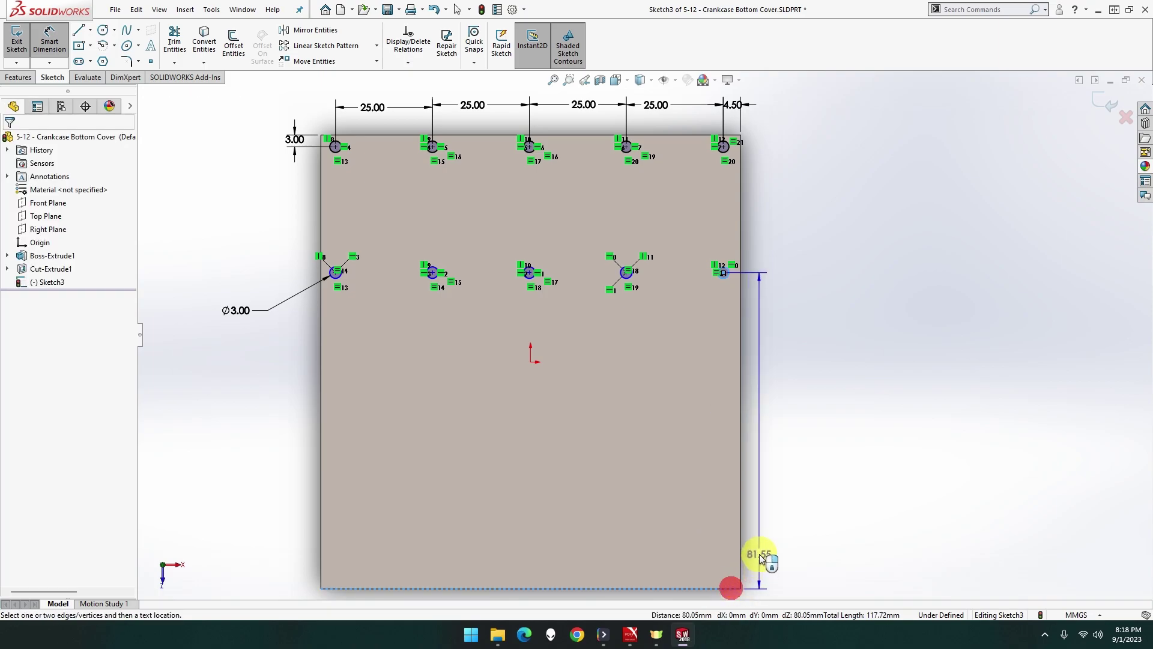
{"action": "left_click", "coordinate": [760, 558]}
{"action": "type", "text": "3"}
{"action": "key", "text": "Return"}
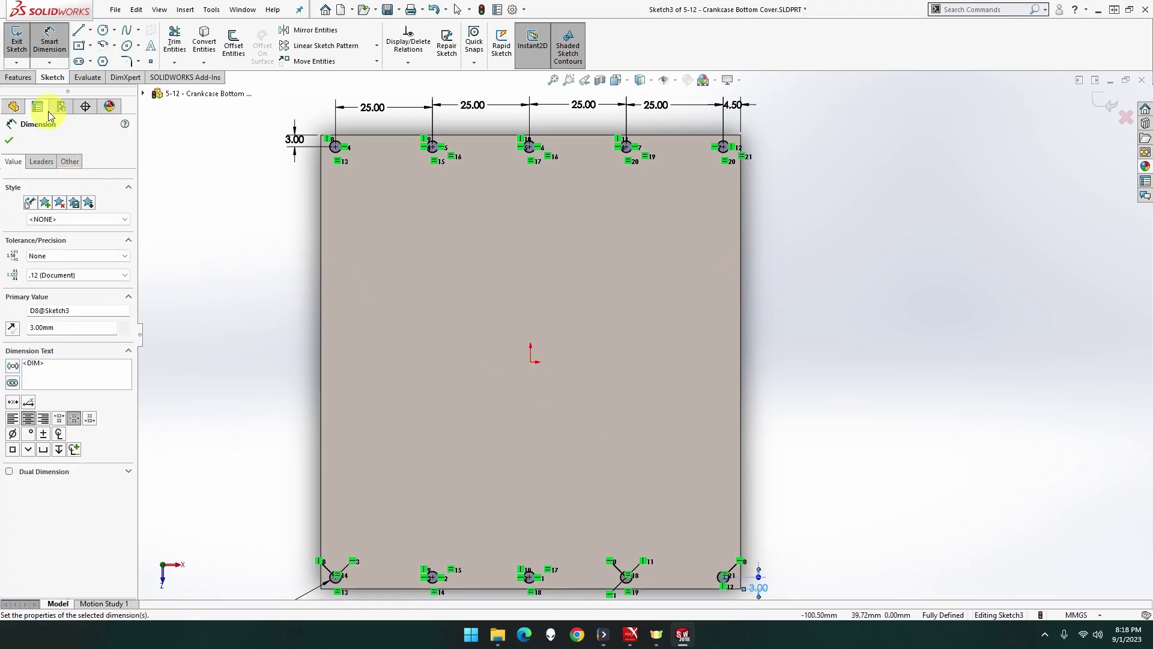
Cut the ten sketched circles through the plate with an Extruded Cut set to Through All
{"action": "left_click", "coordinate": [15, 78]}
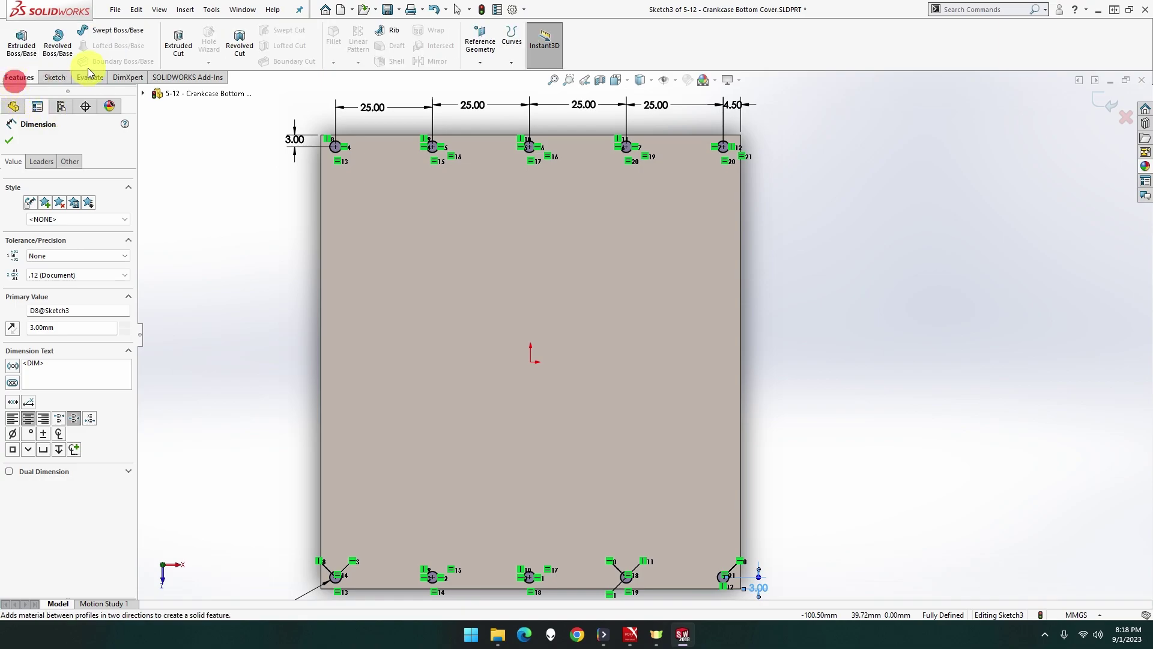
{"action": "left_click", "coordinate": [177, 48]}
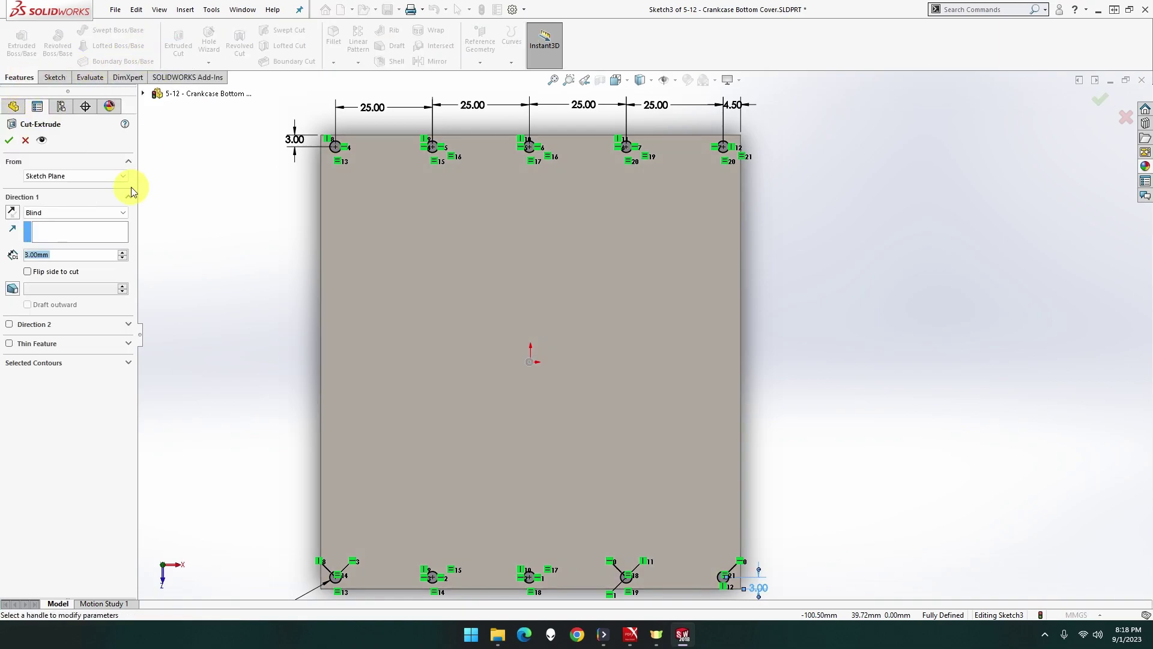
{"action": "left_click", "coordinate": [72, 212]}
{"action": "left_click", "coordinate": [72, 212]}
{"action": "left_click", "coordinate": [68, 211]}
{"action": "left_click", "coordinate": [69, 214]}
{"action": "left_click", "coordinate": [69, 212]}
{"action": "left_click", "coordinate": [66, 231]}
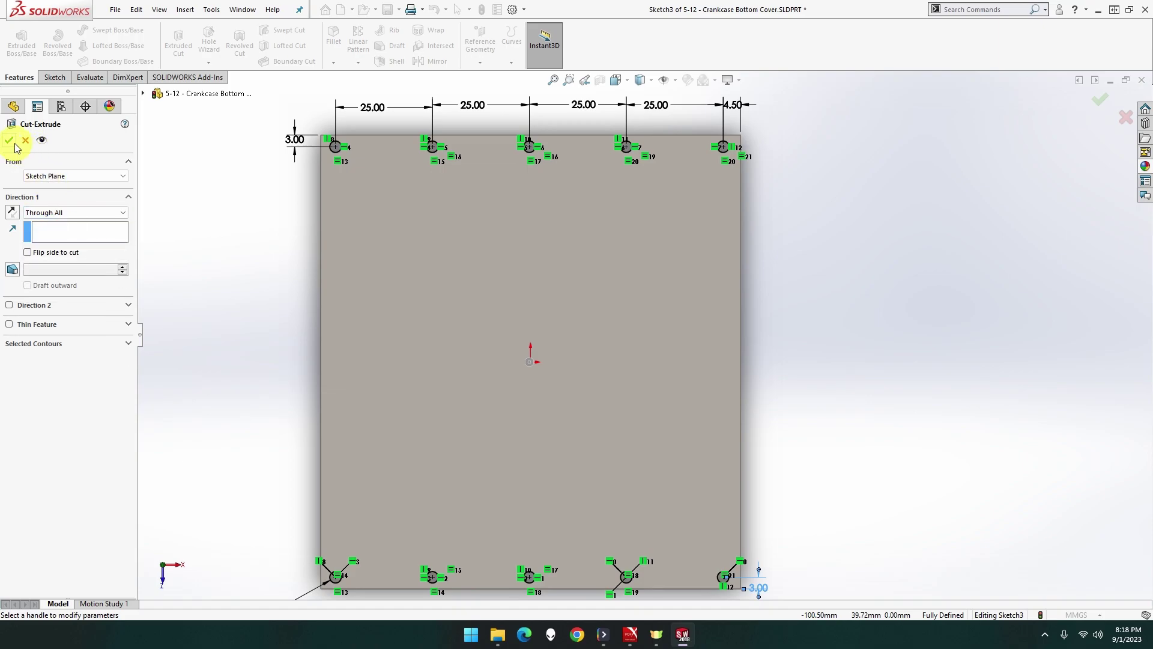
{"action": "left_click", "coordinate": [9, 139]}
{"action": "left_click", "coordinate": [228, 205]}
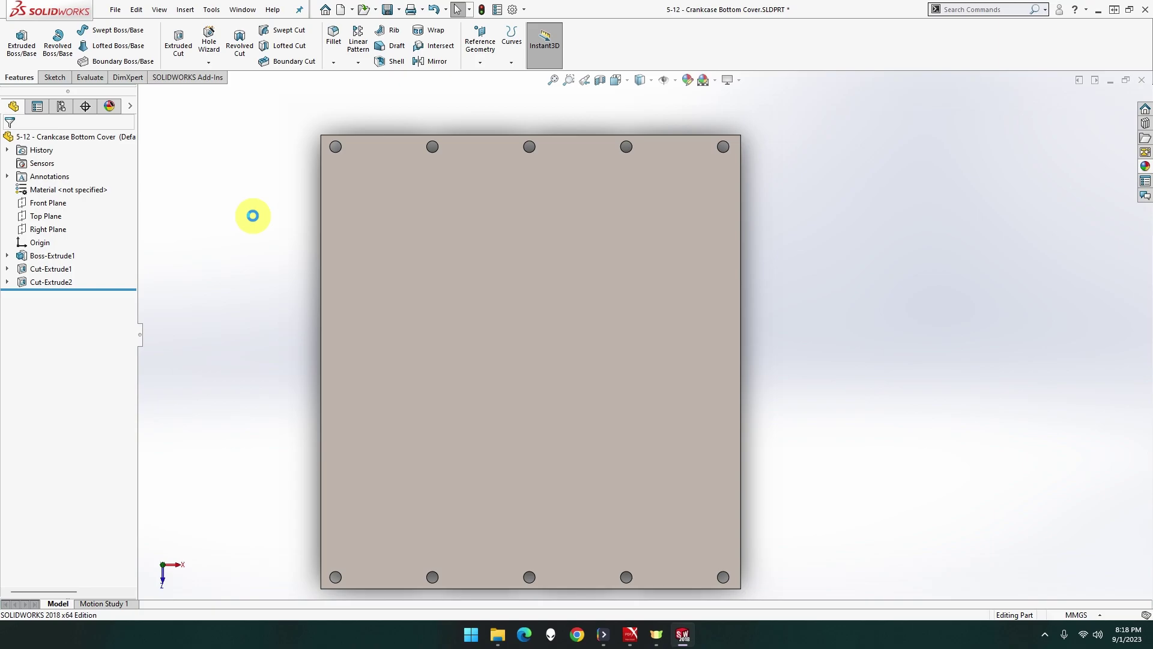
Insert the 5-12 Crankcase Bottom Cover into the 0 - Crankcase Ass Temp assembly and move it clear of the crankcase
{"action": "key", "text": "ctrl+Tab"}
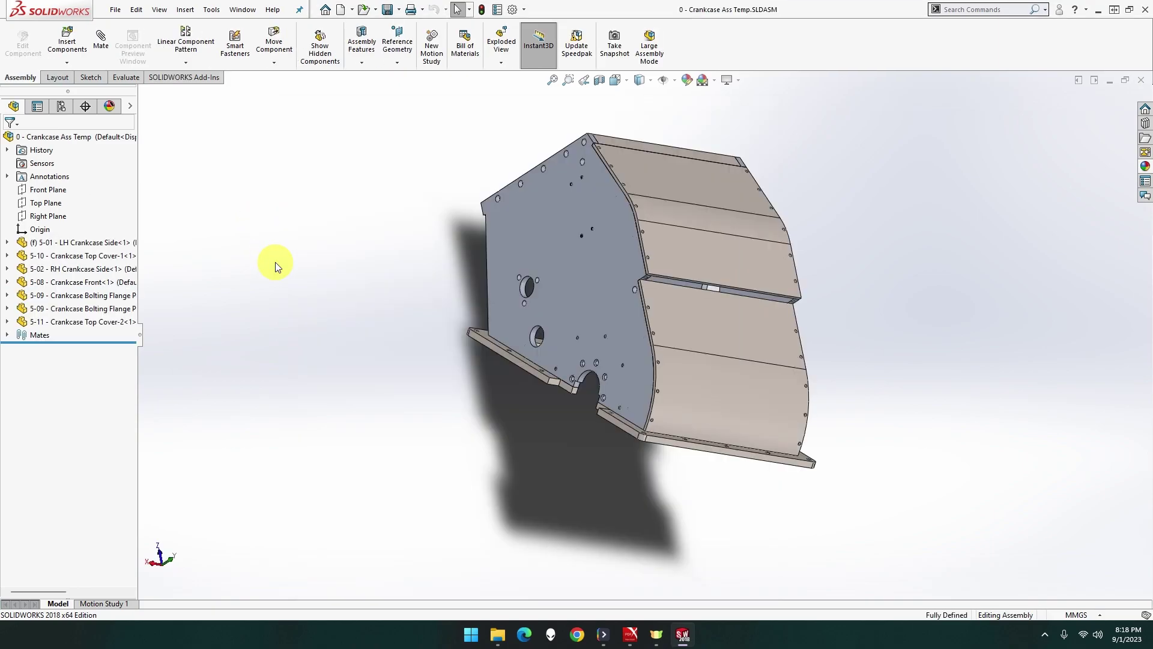
{"action": "middle_click_drag", "start_coordinate": [337, 278], "coordinate": [532, 322]}
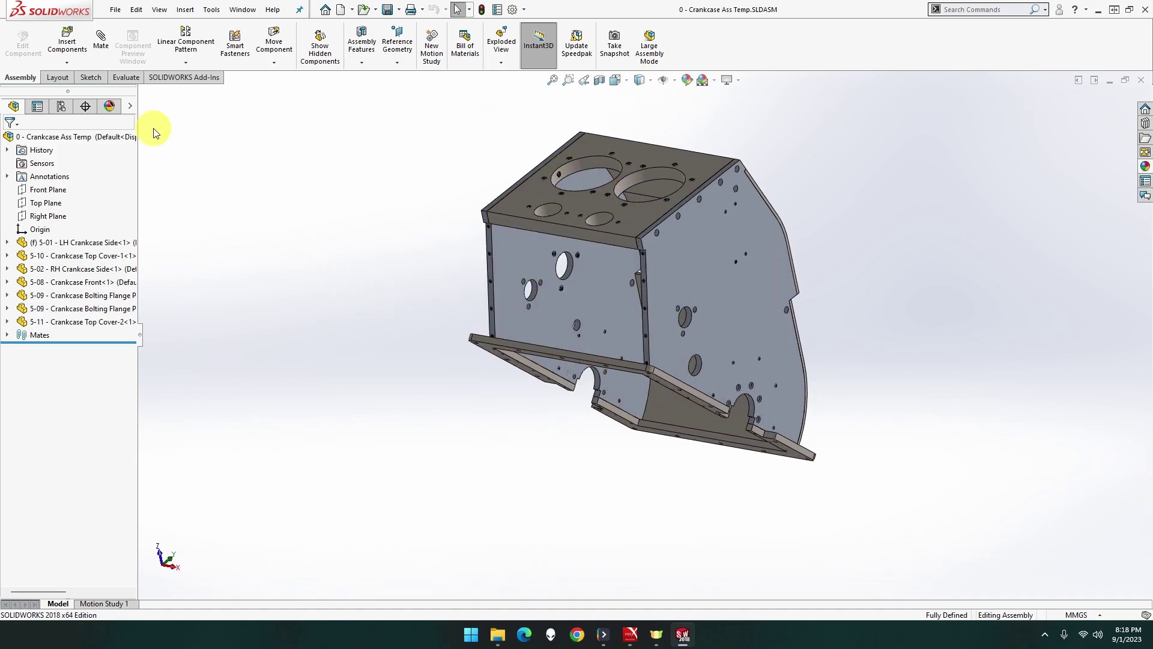
{"action": "left_click", "coordinate": [79, 50]}
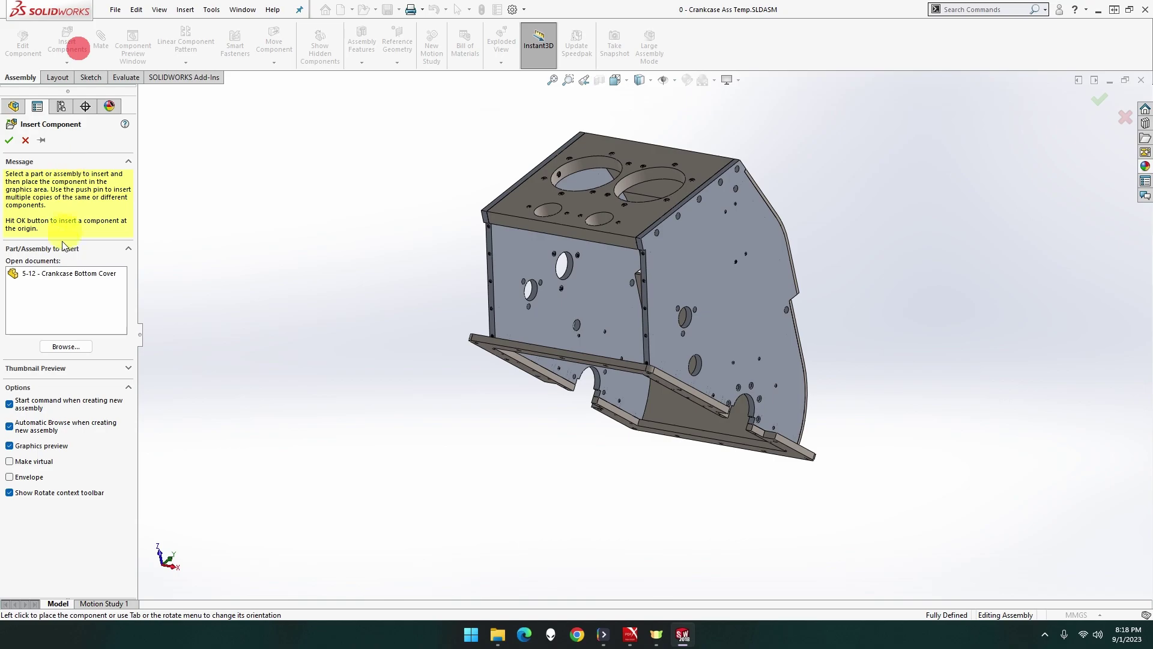
{"action": "left_click", "coordinate": [65, 275]}
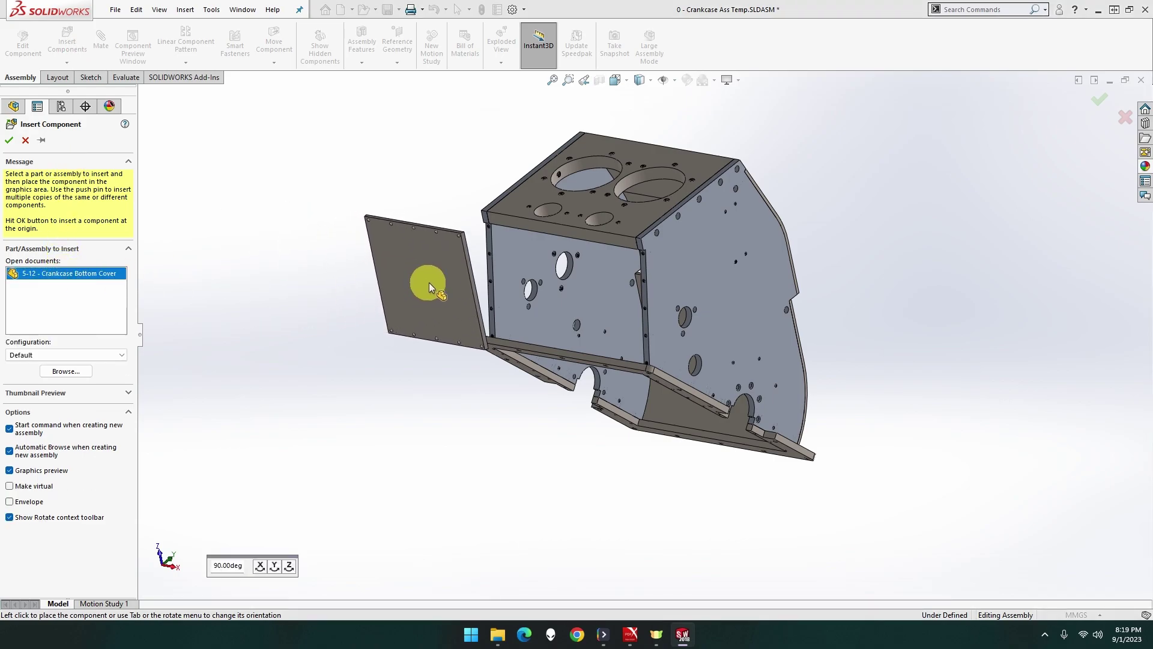
{"action": "left_click", "coordinate": [513, 293]}
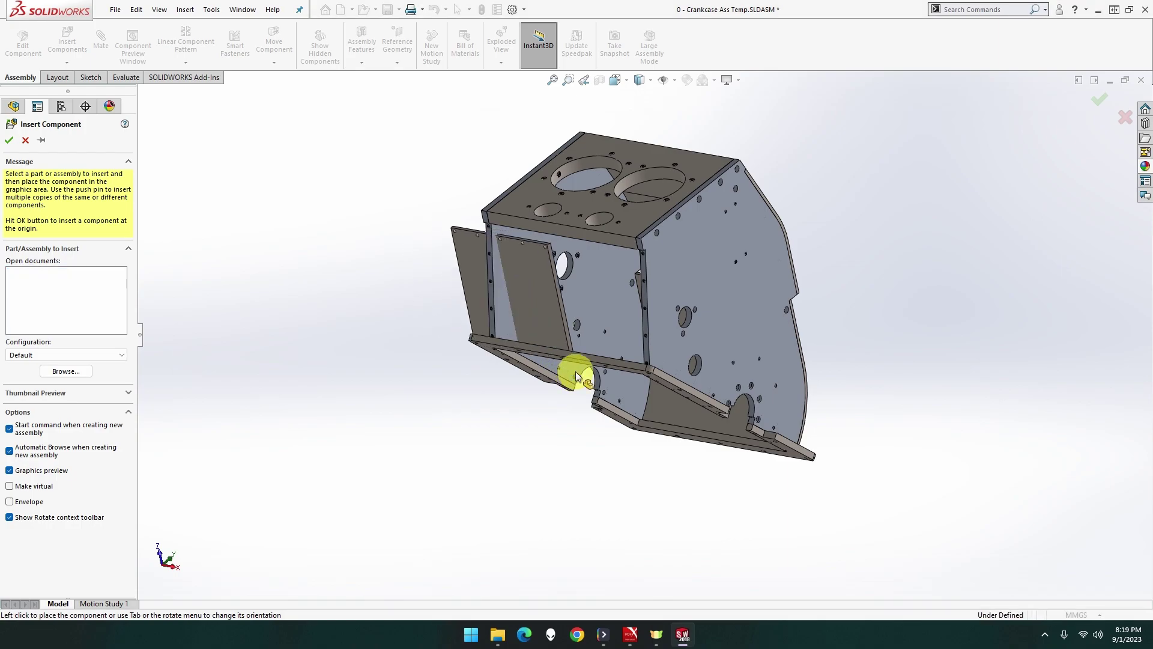
{"action": "middle_click_drag", "start_coordinate": [560, 376], "coordinate": [532, 380]}
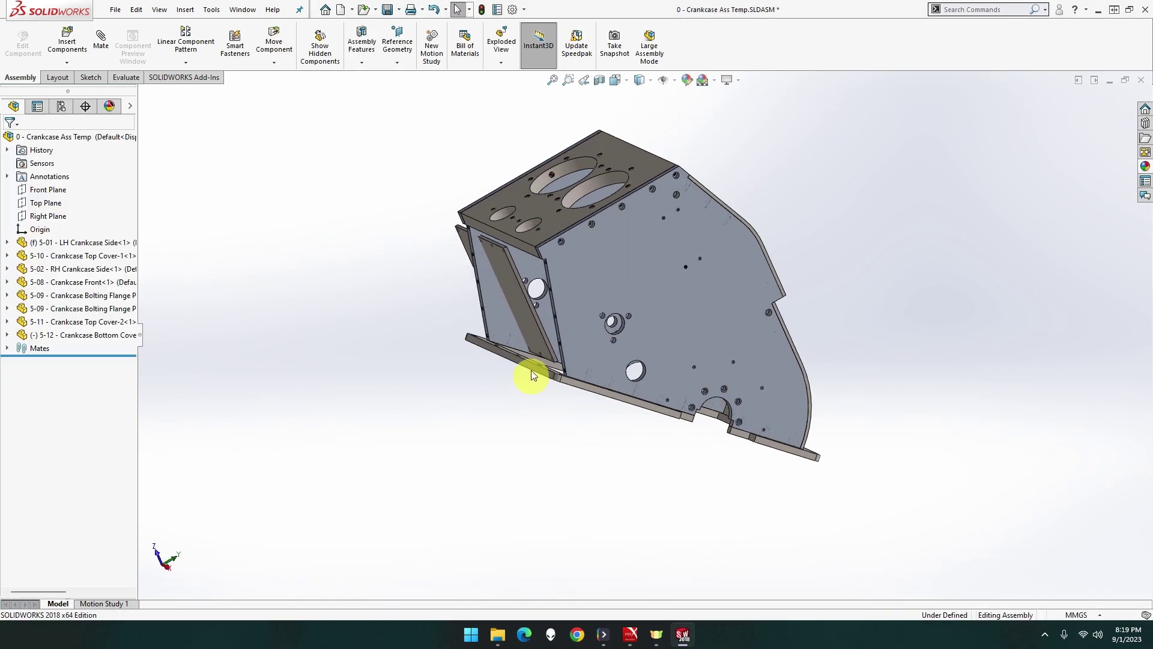
{"action": "left_click_drag", "start_coordinate": [532, 346], "coordinate": [449, 362]}
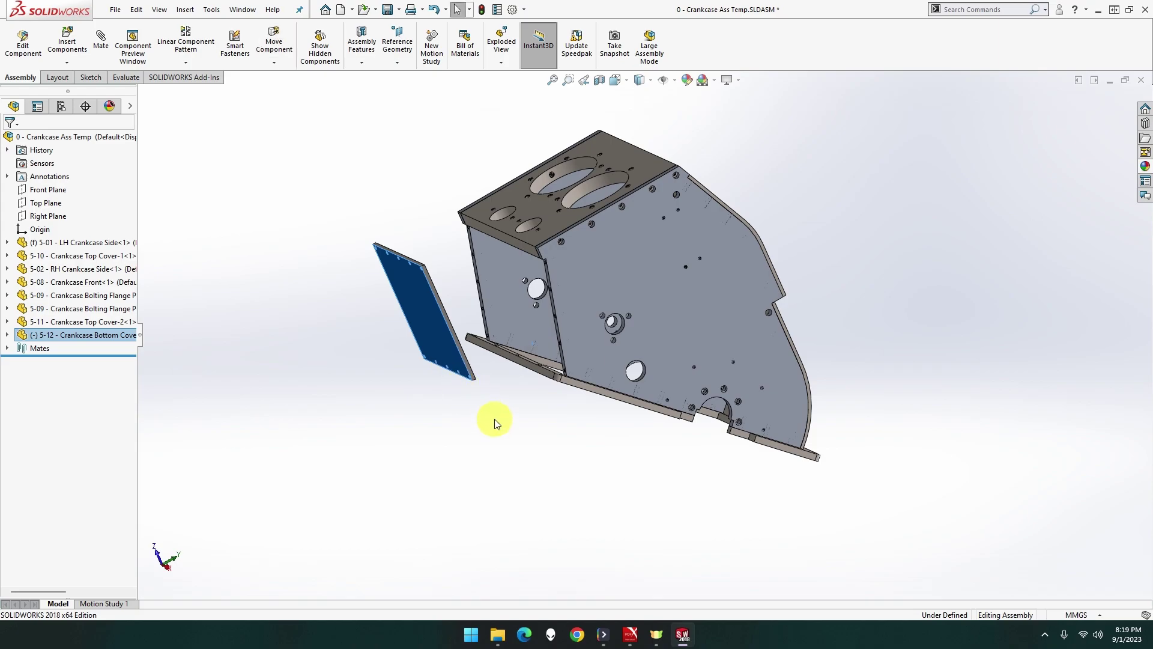
Add a Coincident mate between the bottom cover's narrow edge face and the upper face of the 5-09 bolting flange
{"action": "scroll", "coordinate": [507, 389], "scroll_direction": "down", "scroll_amount": 4}
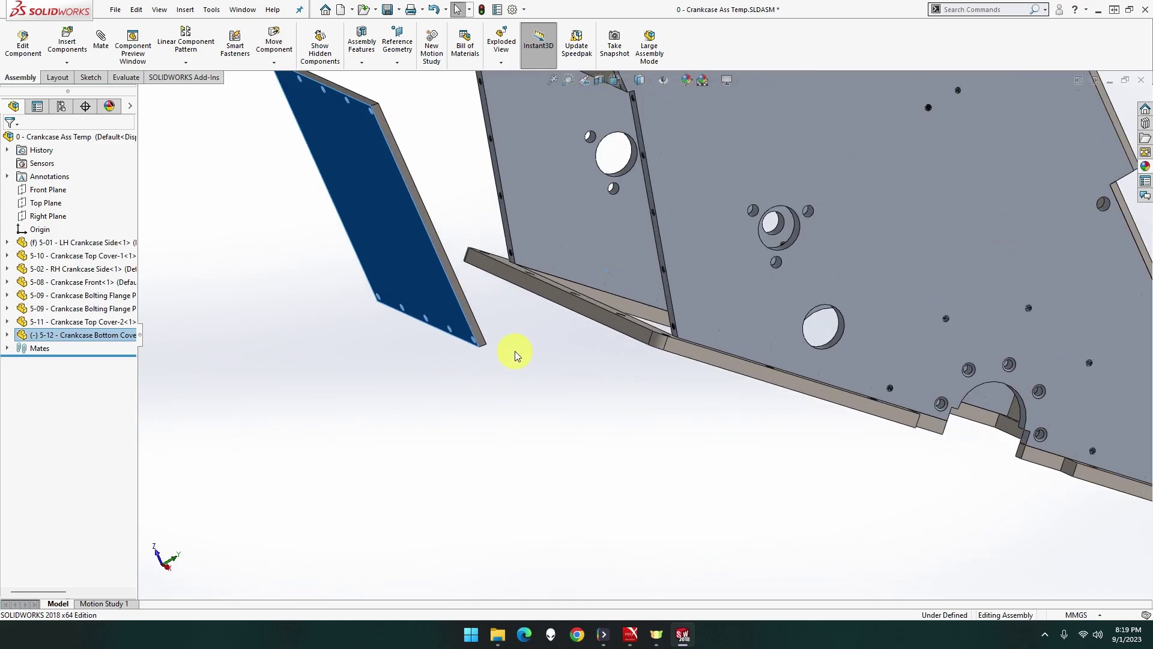
{"action": "left_click", "coordinate": [512, 351]}
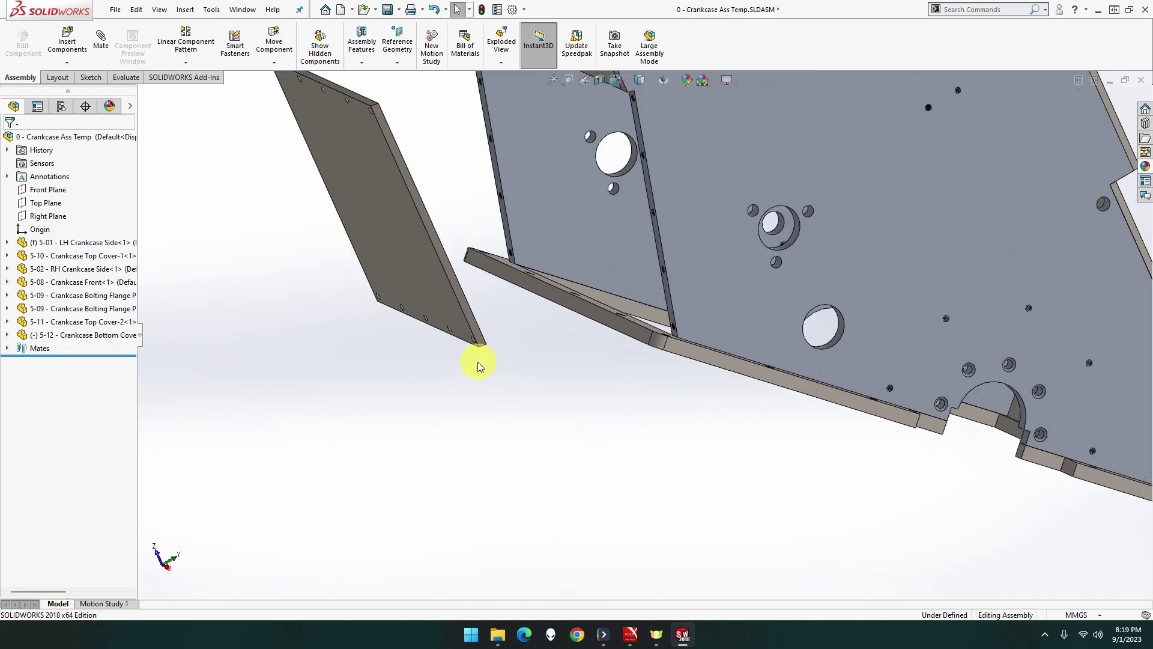
{"action": "middle_click_drag", "start_coordinate": [470, 358], "coordinate": [434, 329]}
{"action": "scroll", "coordinate": [503, 353], "scroll_direction": "down", "scroll_amount": 6}
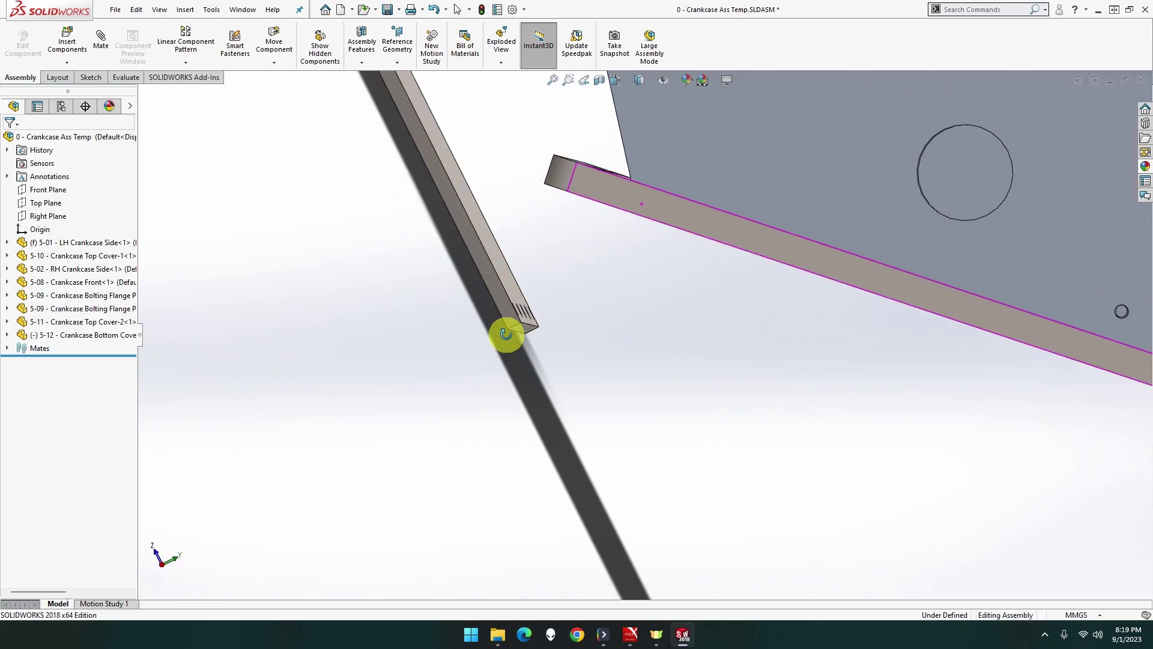
{"action": "scroll", "coordinate": [510, 338], "scroll_direction": "up", "scroll_amount": 5}
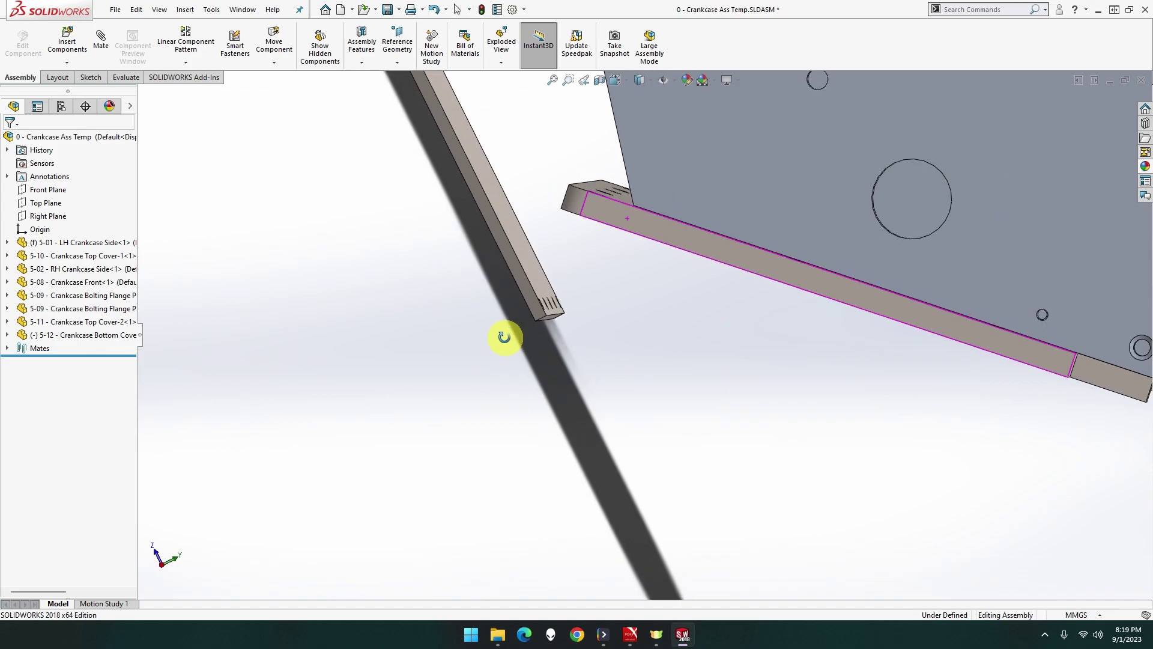
{"action": "middle_click_drag", "start_coordinate": [507, 333], "coordinate": [564, 335]}
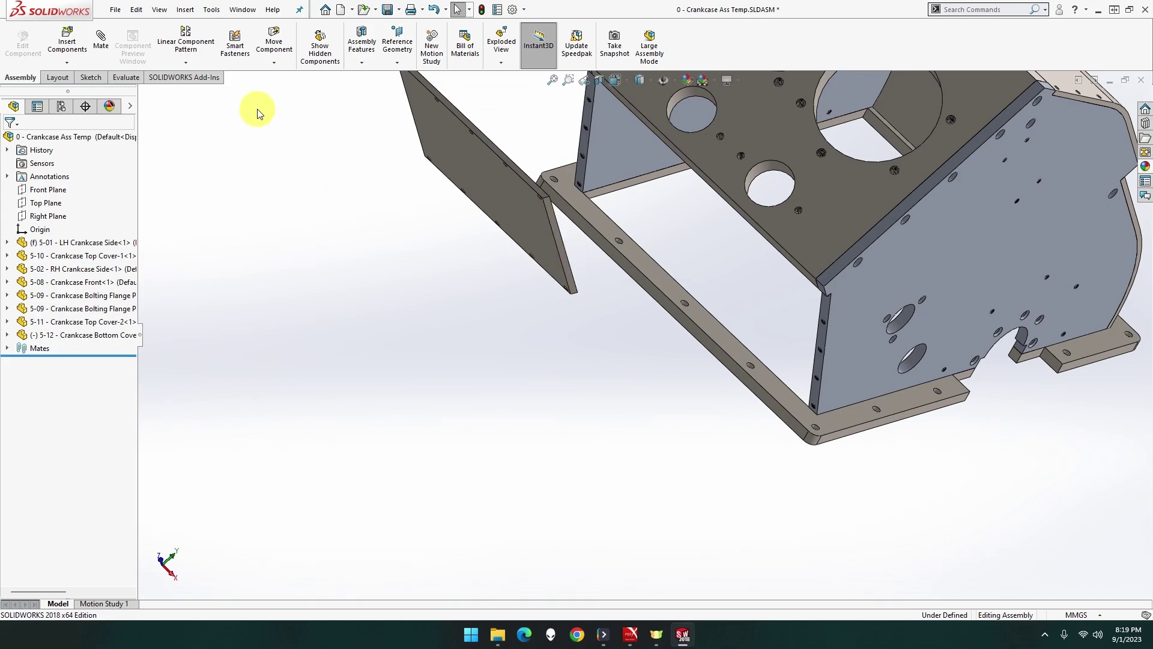
{"action": "left_click", "coordinate": [99, 46]}
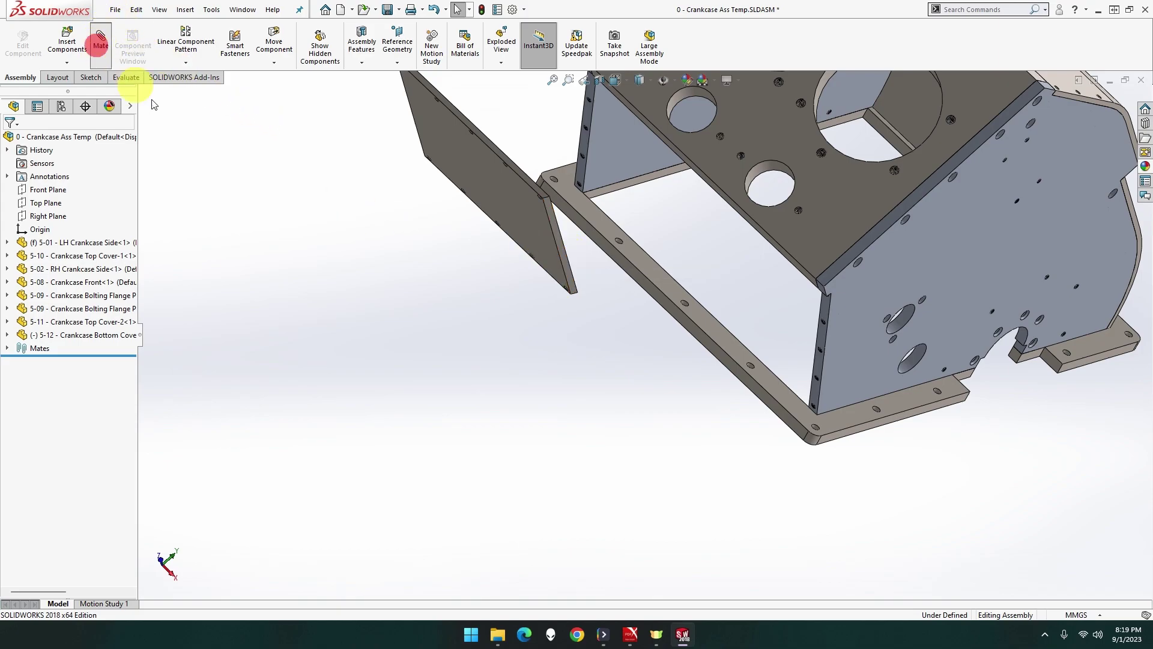
{"action": "left_click", "coordinate": [550, 218]}
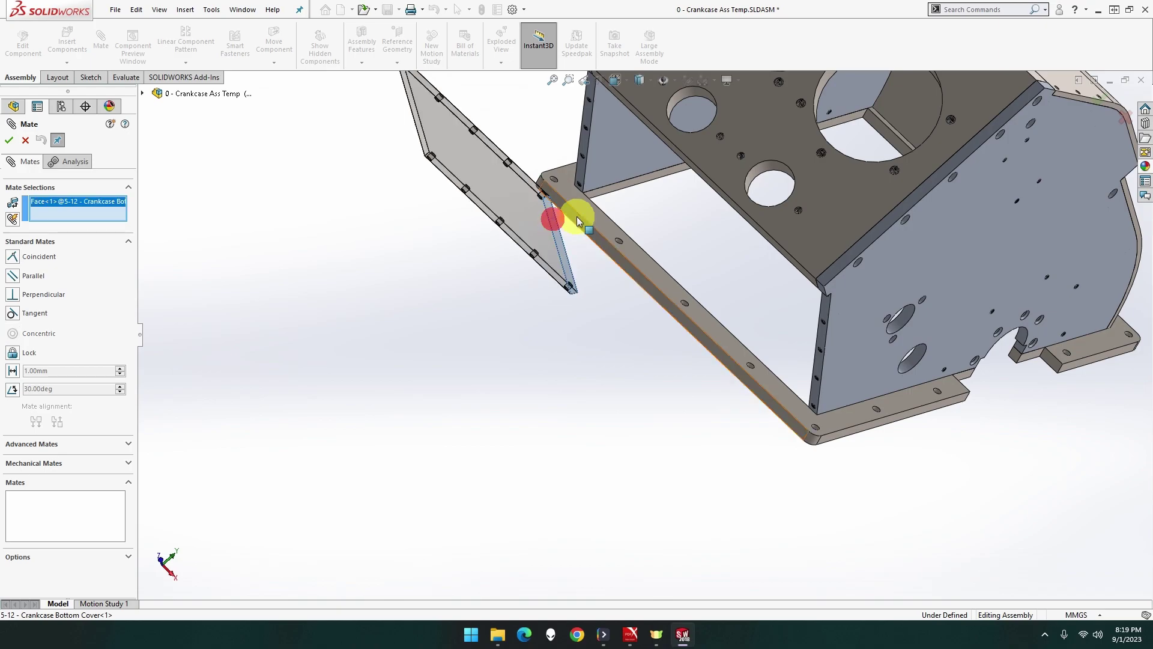
{"action": "left_click", "coordinate": [593, 214]}
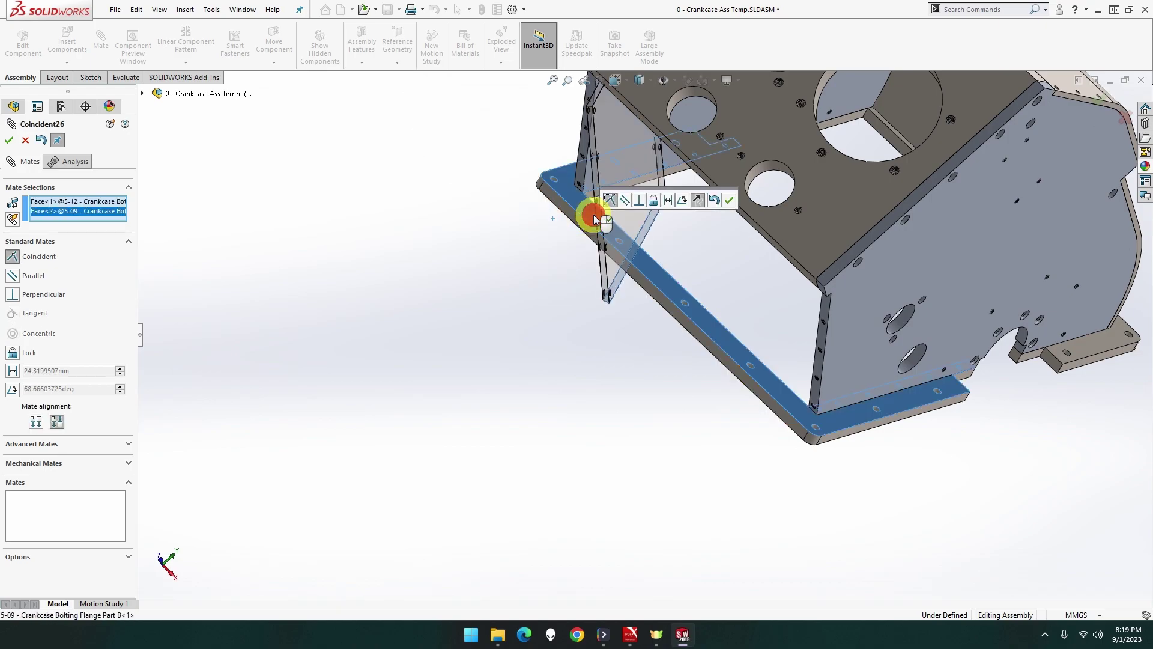
{"action": "left_click", "coordinate": [728, 203]}
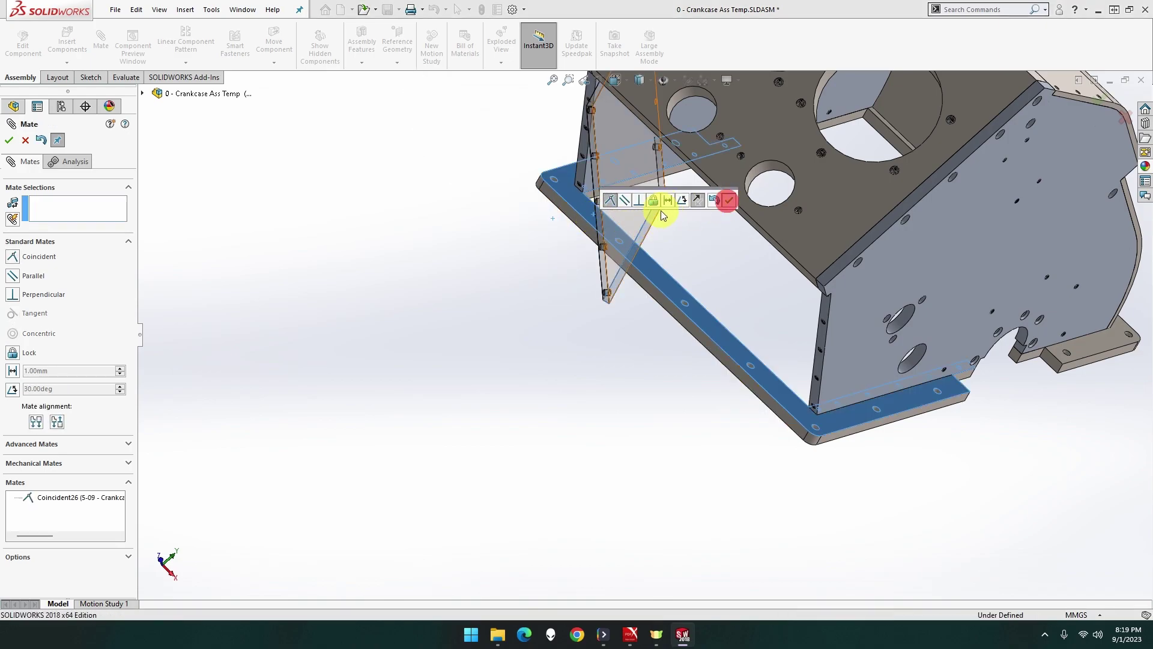
Try to mate the bottom cover's broad face to the narrow front face of the RH crankcase side, and undo the mates
{"action": "left_click", "coordinate": [631, 212]}
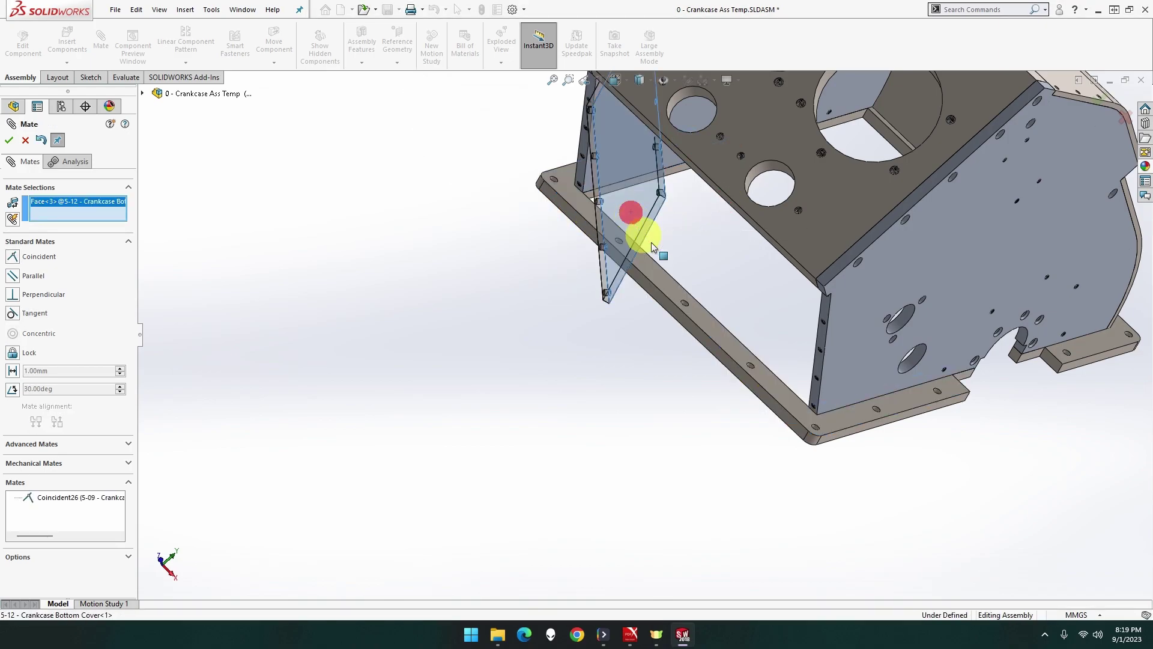
{"action": "left_click", "coordinate": [825, 308]}
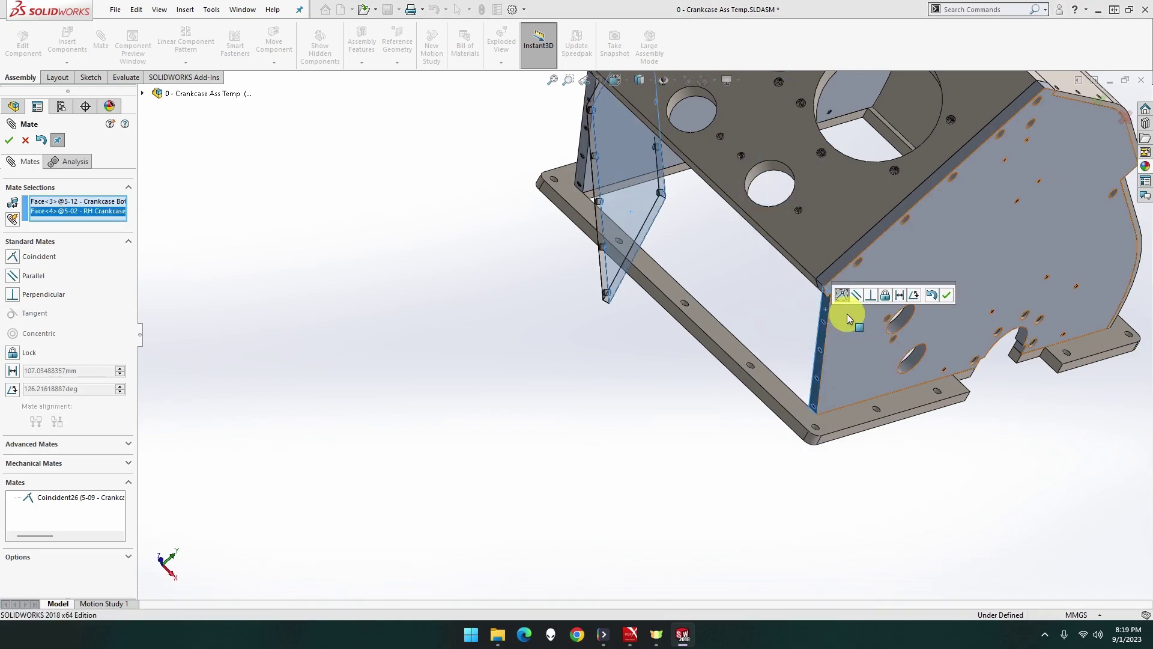
{"action": "left_click", "coordinate": [931, 297]}
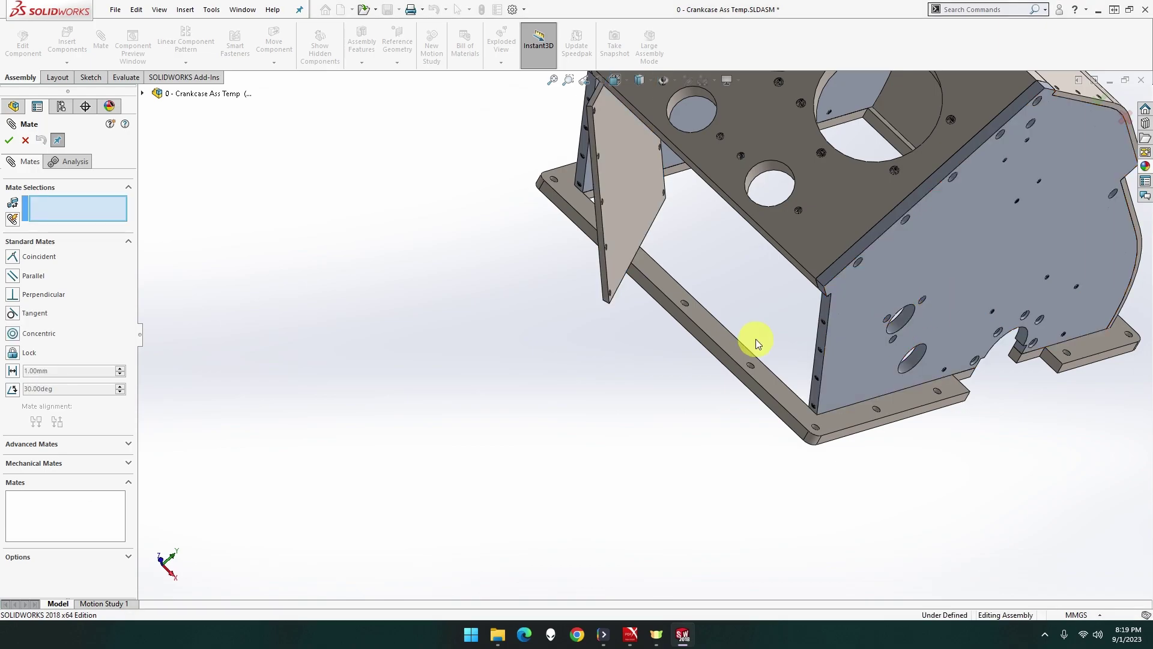
{"action": "scroll", "coordinate": [717, 340], "scroll_direction": "down", "scroll_amount": 2}
{"action": "middle_click_drag", "start_coordinate": [717, 330], "coordinate": [729, 290]}
{"action": "scroll", "coordinate": [726, 273], "scroll_direction": "up", "scroll_amount": 2}
{"action": "scroll", "coordinate": [714, 264], "scroll_direction": "up", "scroll_amount": 1}
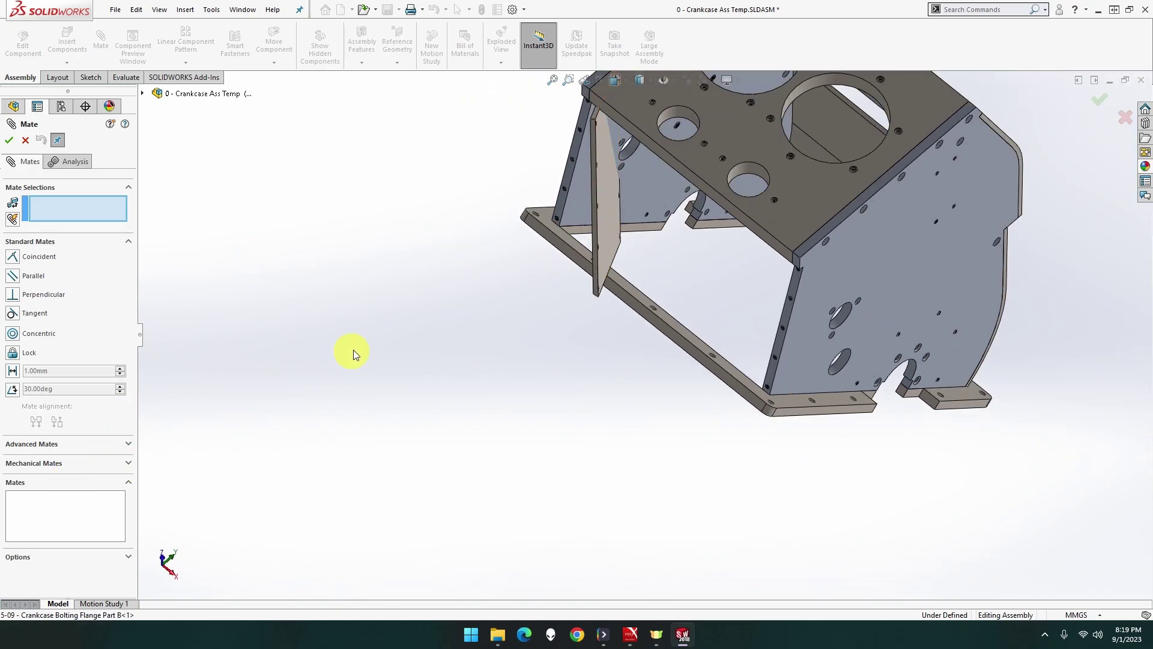
Move the bottom cover clear of the crankcase and mate its broad face Coincident with the narrow front face of the LH crankcase side
{"action": "left_click_drag", "start_coordinate": [580, 243], "coordinate": [519, 283]}
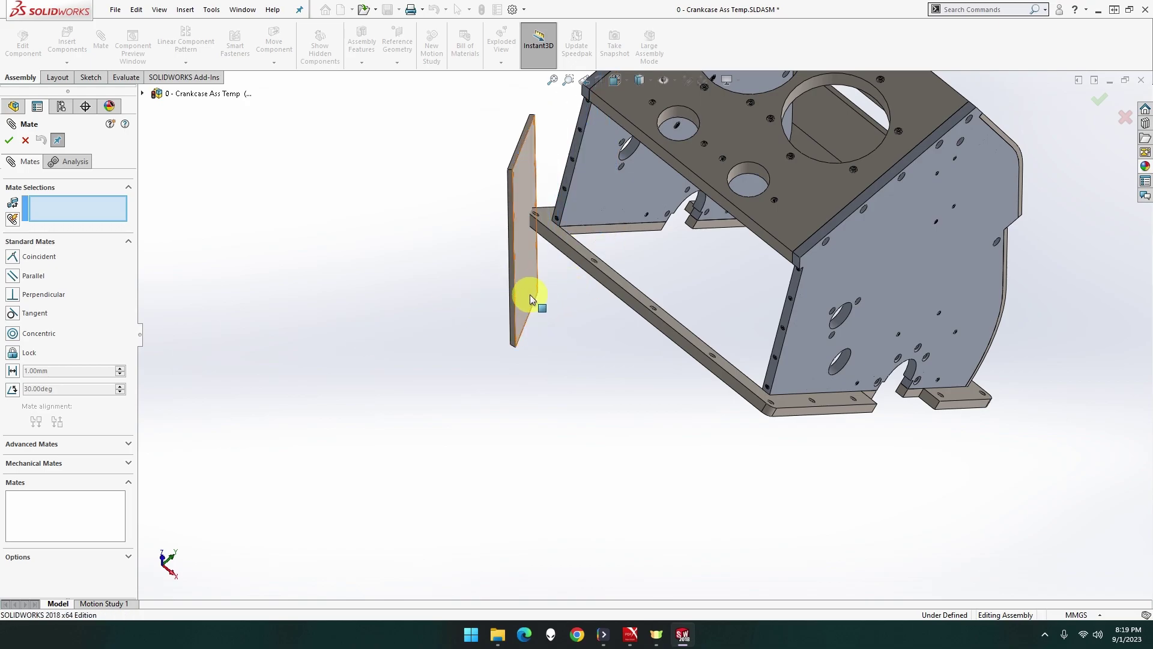
{"action": "scroll", "coordinate": [535, 298], "scroll_direction": "down", "scroll_amount": 1}
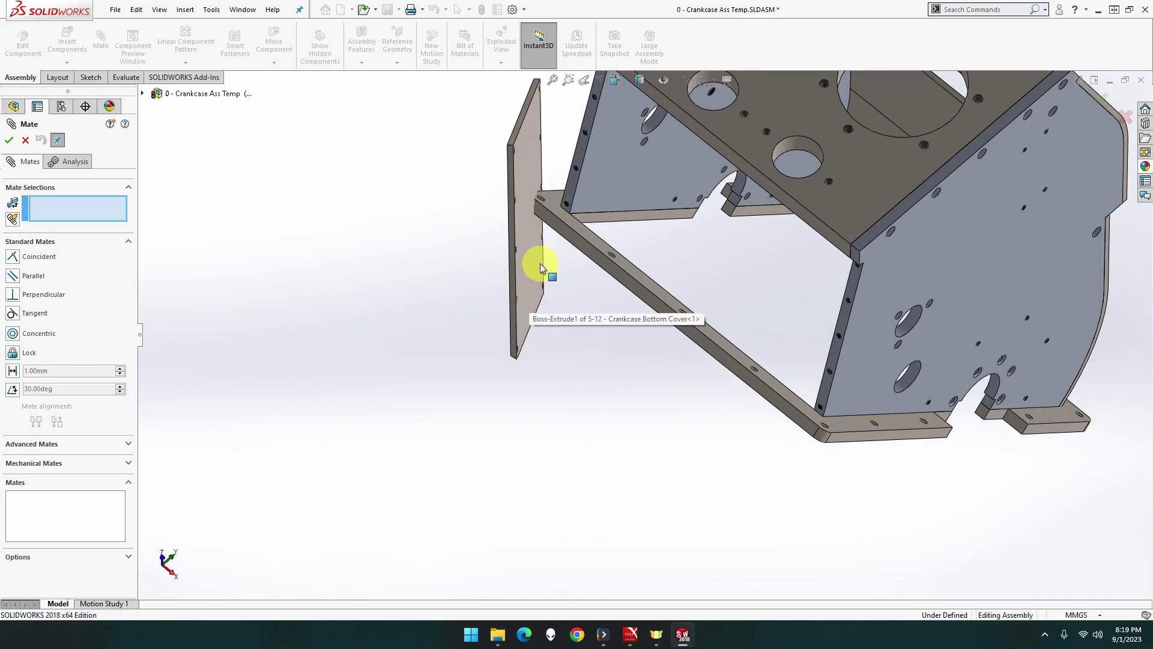
{"action": "left_click", "coordinate": [526, 230]}
{"action": "left_click", "coordinate": [569, 189]}
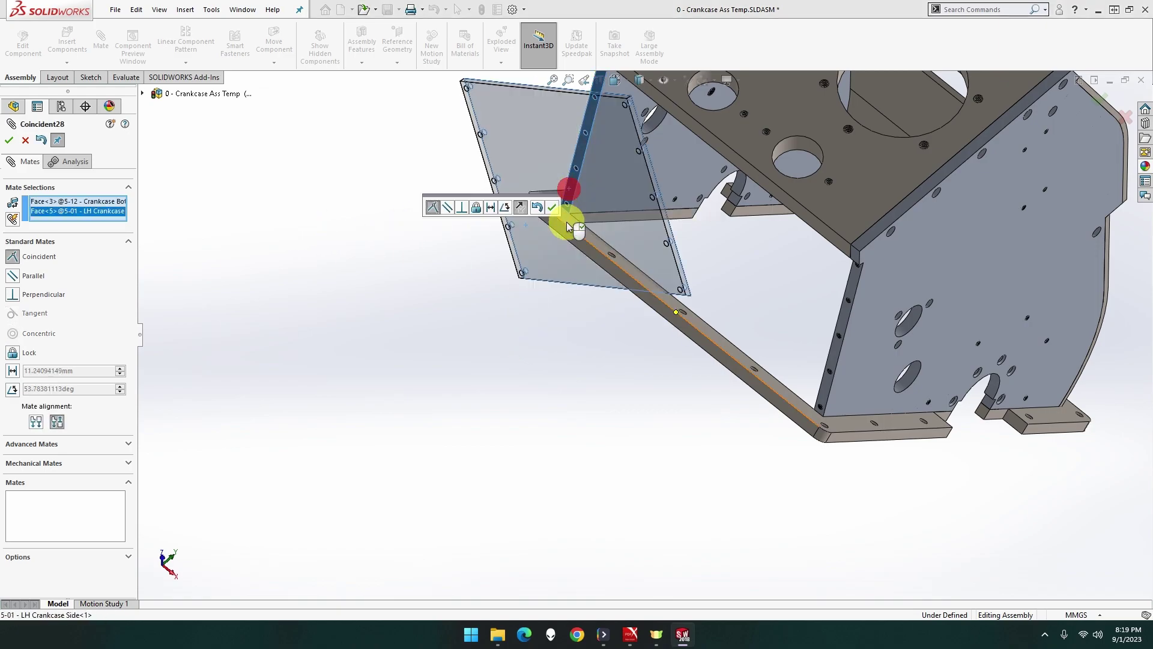
{"action": "left_click", "coordinate": [552, 208]}
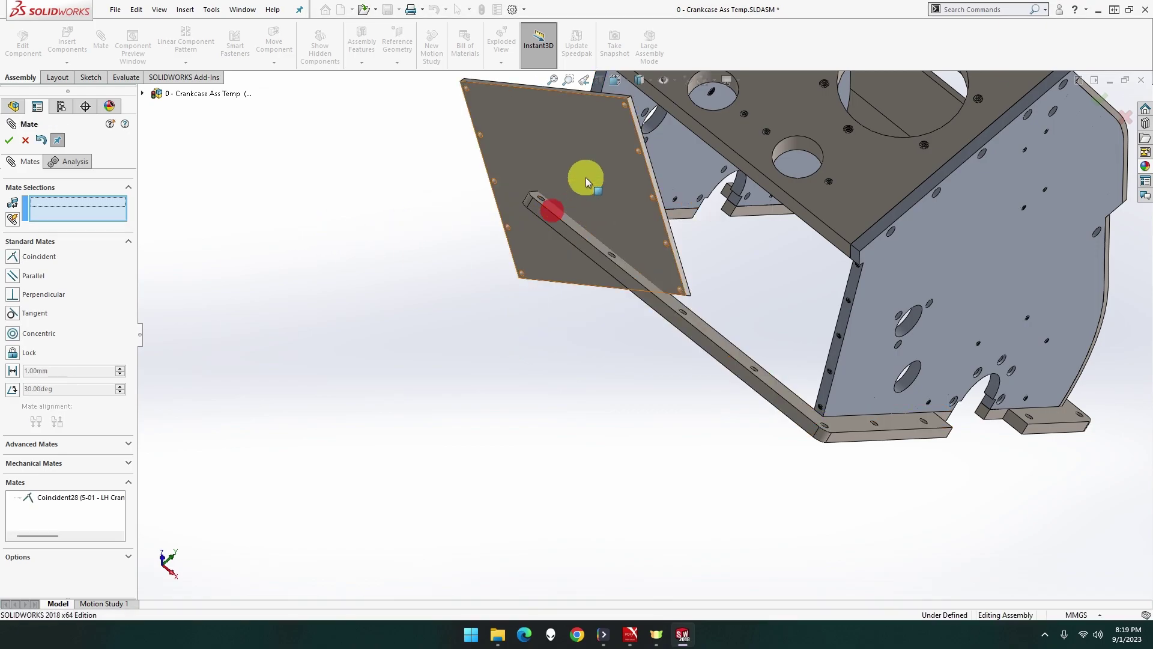
Add a Coincident mate between the bottom cover's narrow side face with the hole row and the outer face of the RH crankcase side
{"action": "scroll", "coordinate": [592, 157], "scroll_direction": "up", "scroll_amount": 3}
{"action": "scroll", "coordinate": [582, 181], "scroll_direction": "down", "scroll_amount": 5}
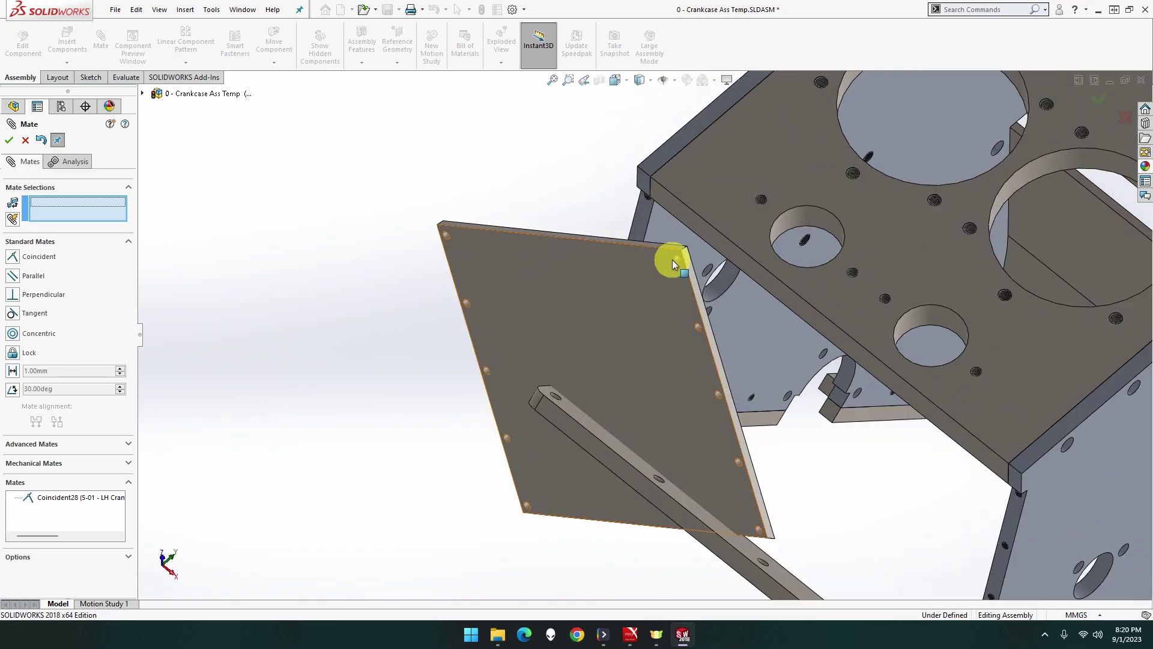
{"action": "left_click", "coordinate": [690, 268]}
{"action": "scroll", "coordinate": [813, 360], "scroll_direction": "up", "scroll_amount": 3}
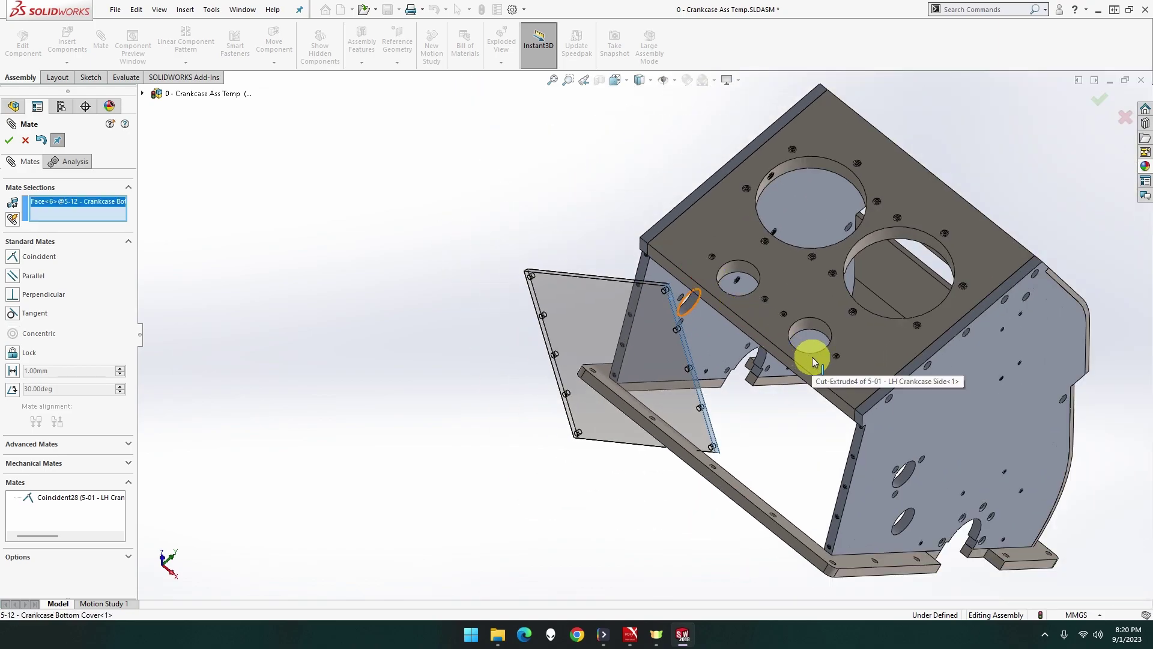
{"action": "left_click", "coordinate": [885, 463]}
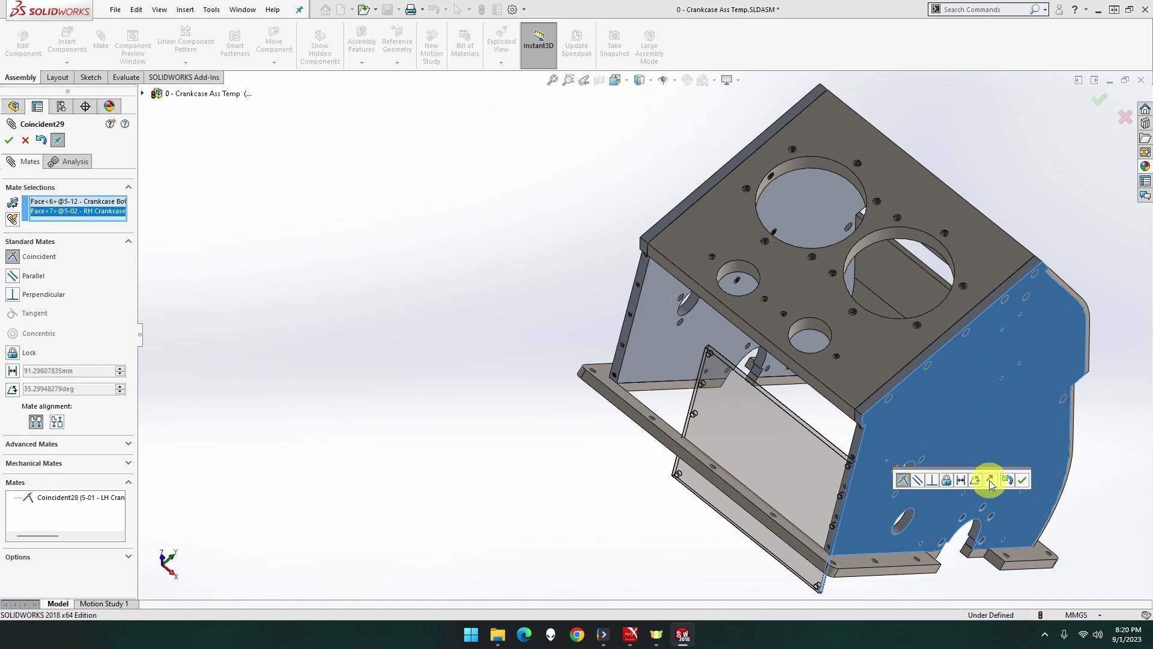
{"action": "left_click", "coordinate": [1021, 480]}
Add a Coincident mate between the bottom cover's upper narrow face and the small notch face at the upper end of the RH crankcase side
{"action": "scroll", "coordinate": [818, 444], "scroll_direction": "down", "scroll_amount": 3}
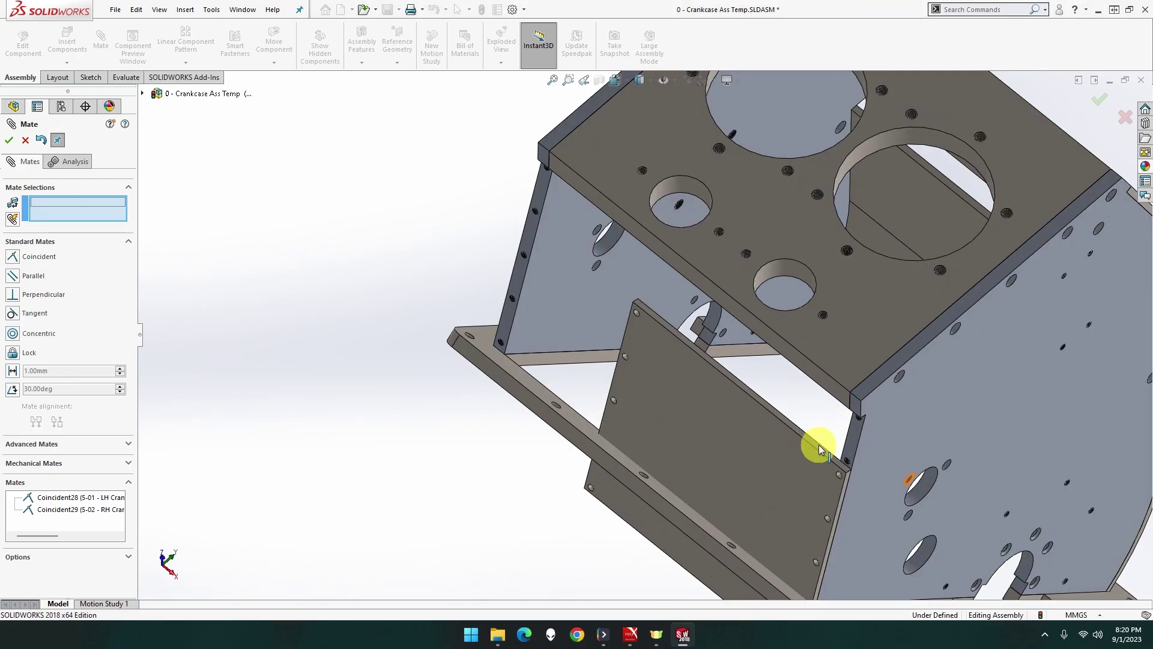
{"action": "left_click", "coordinate": [820, 452]}
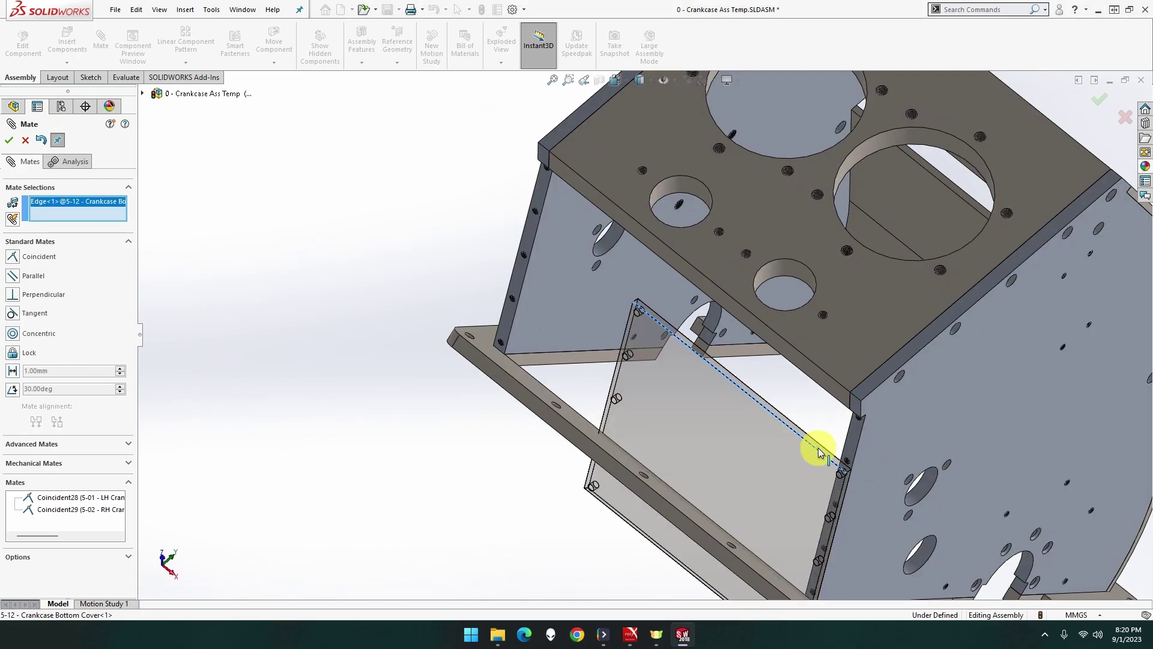
{"action": "right_click", "coordinate": [99, 209]}
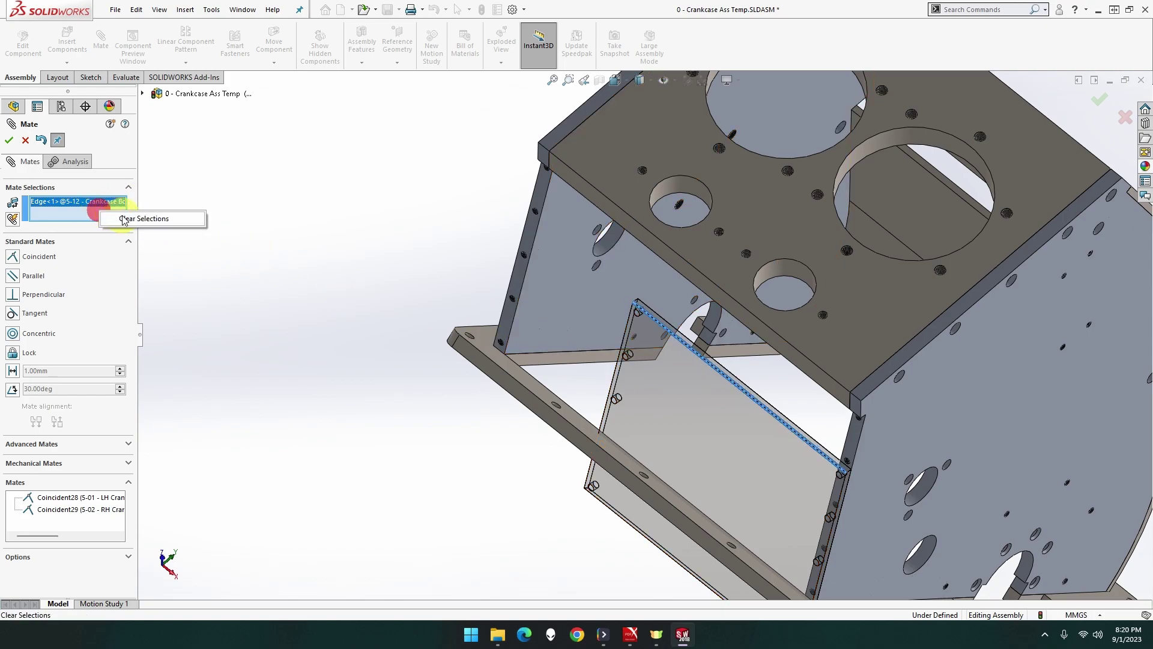
{"action": "left_click", "coordinate": [122, 218]}
{"action": "scroll", "coordinate": [810, 442], "scroll_direction": "down", "scroll_amount": 3}
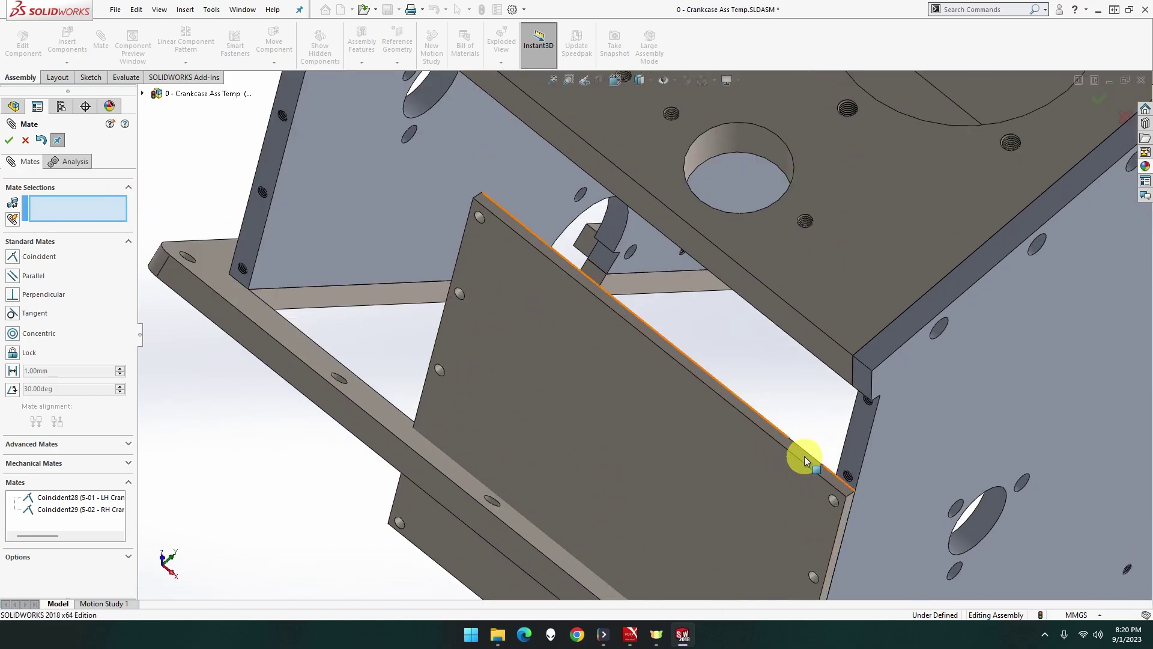
{"action": "left_click", "coordinate": [805, 460]}
{"action": "middle_click_drag", "start_coordinate": [804, 460], "coordinate": [831, 330]}
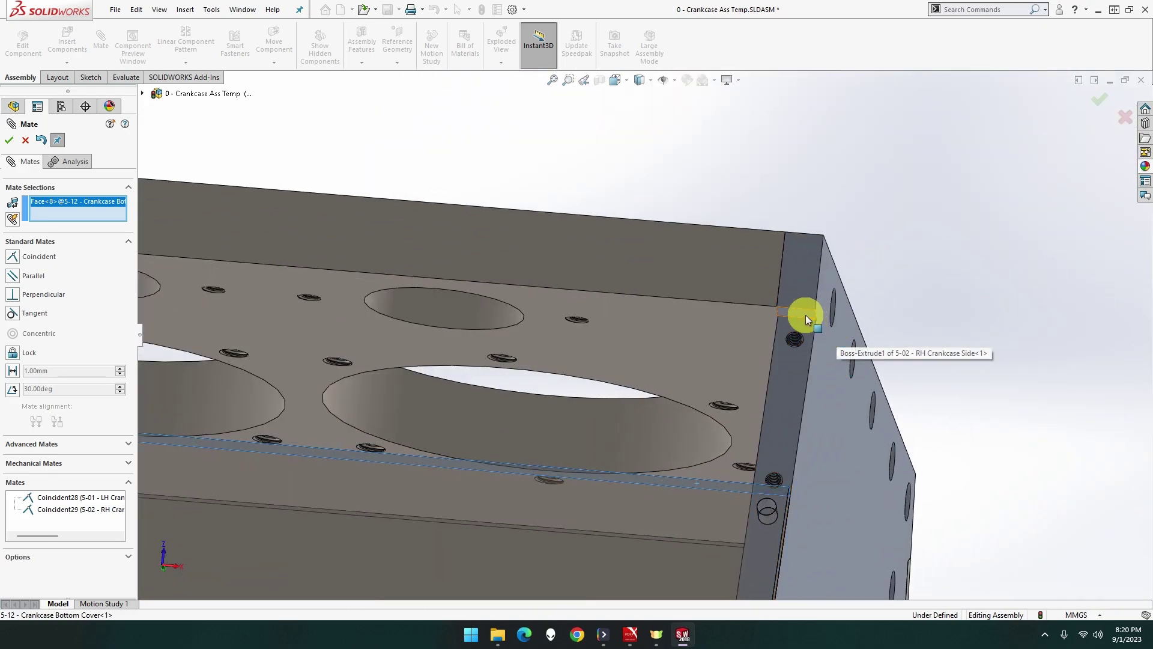
{"action": "left_click", "coordinate": [807, 319]}
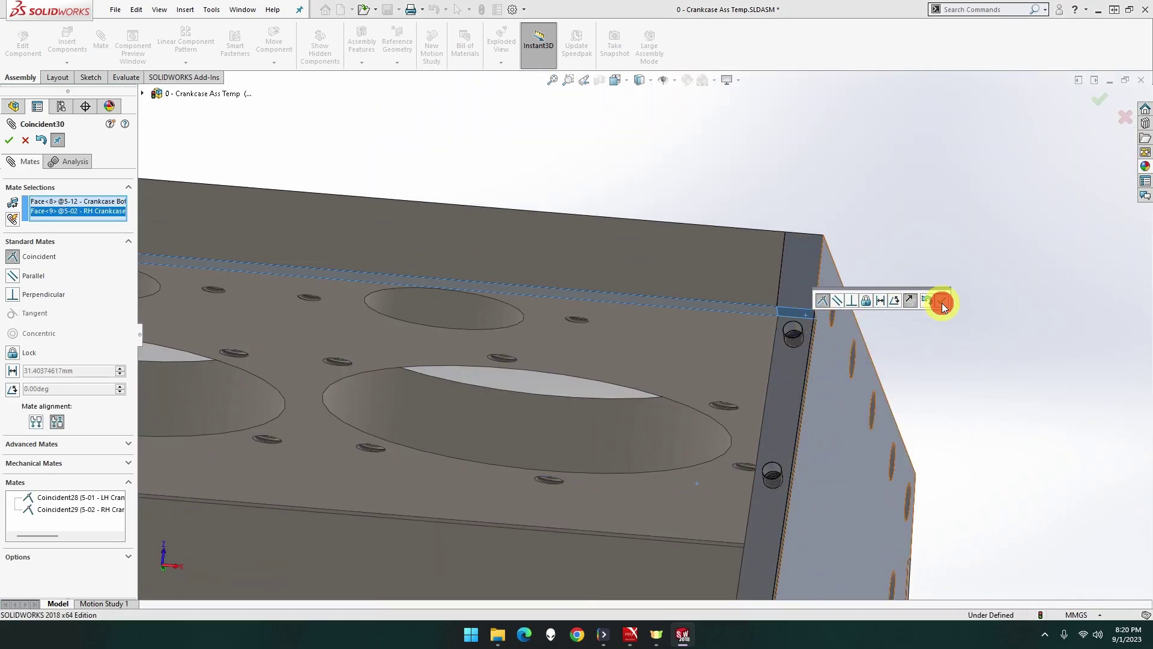
{"action": "left_click", "coordinate": [941, 303]}
Check the bottom cover's fit against the RH crankcase side and the bolting flange, and finish mating
{"action": "middle_click_drag", "start_coordinate": [782, 433], "coordinate": [815, 377]}
{"action": "scroll", "coordinate": [815, 377], "scroll_direction": "up", "scroll_amount": 5}
{"action": "scroll", "coordinate": [684, 468], "scroll_direction": "down", "scroll_amount": 6}
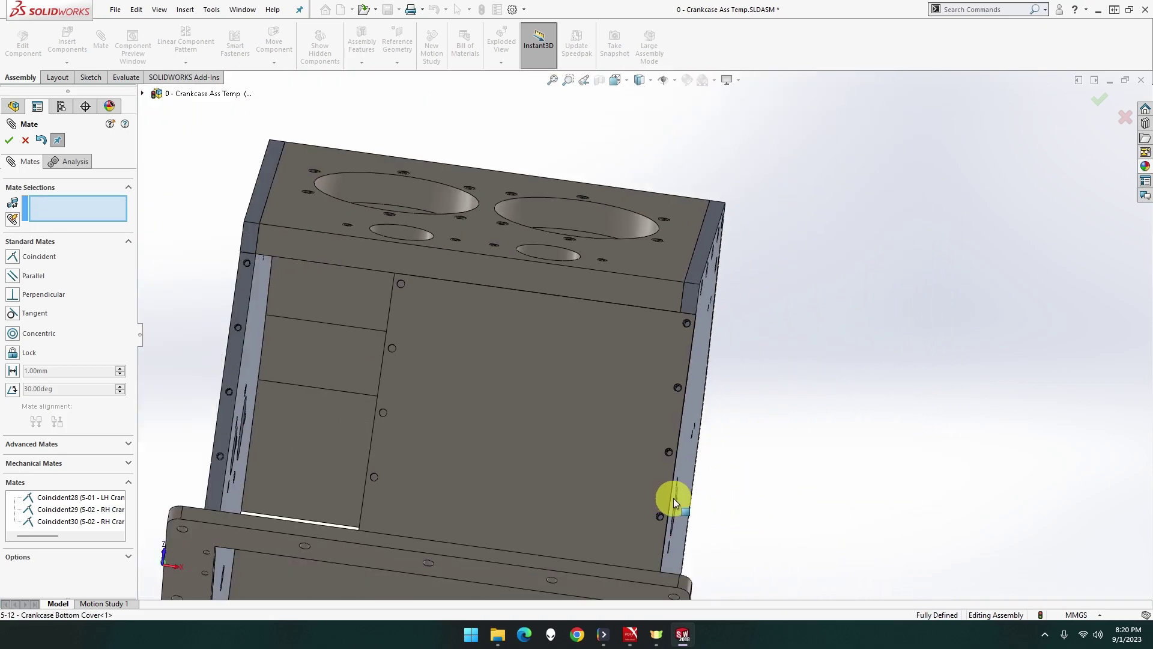
{"action": "scroll", "coordinate": [644, 497], "scroll_direction": "up", "scroll_amount": 3}
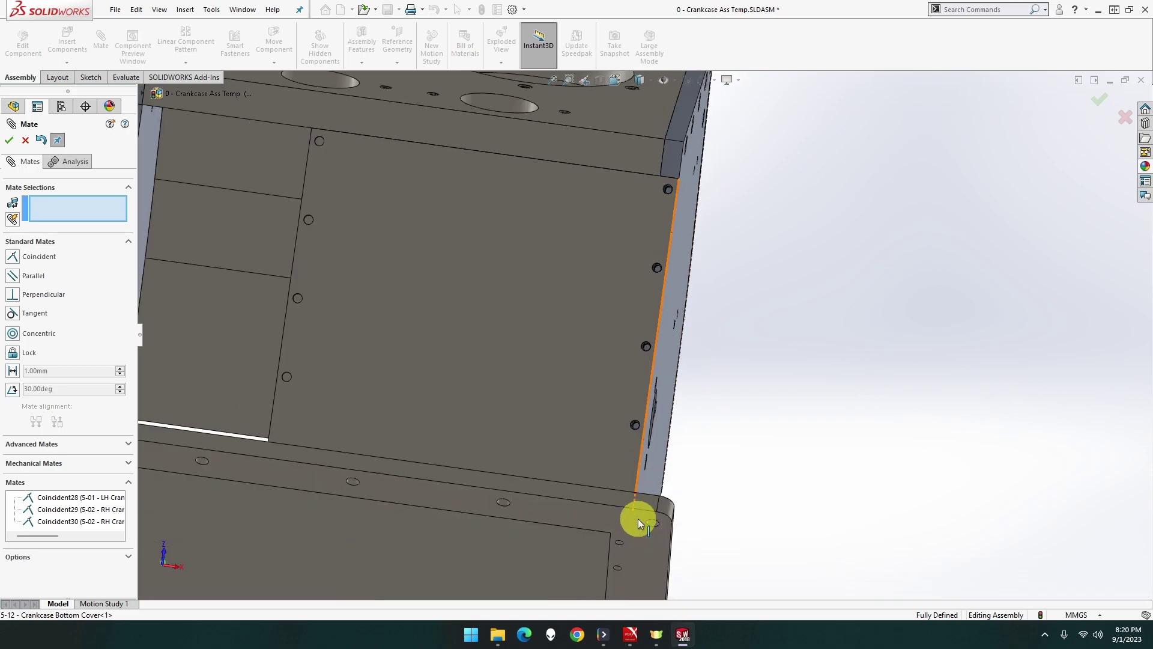
{"action": "middle_click_drag", "start_coordinate": [633, 510], "coordinate": [623, 603]}
{"action": "scroll", "coordinate": [626, 517], "scroll_direction": "down", "scroll_amount": 5}
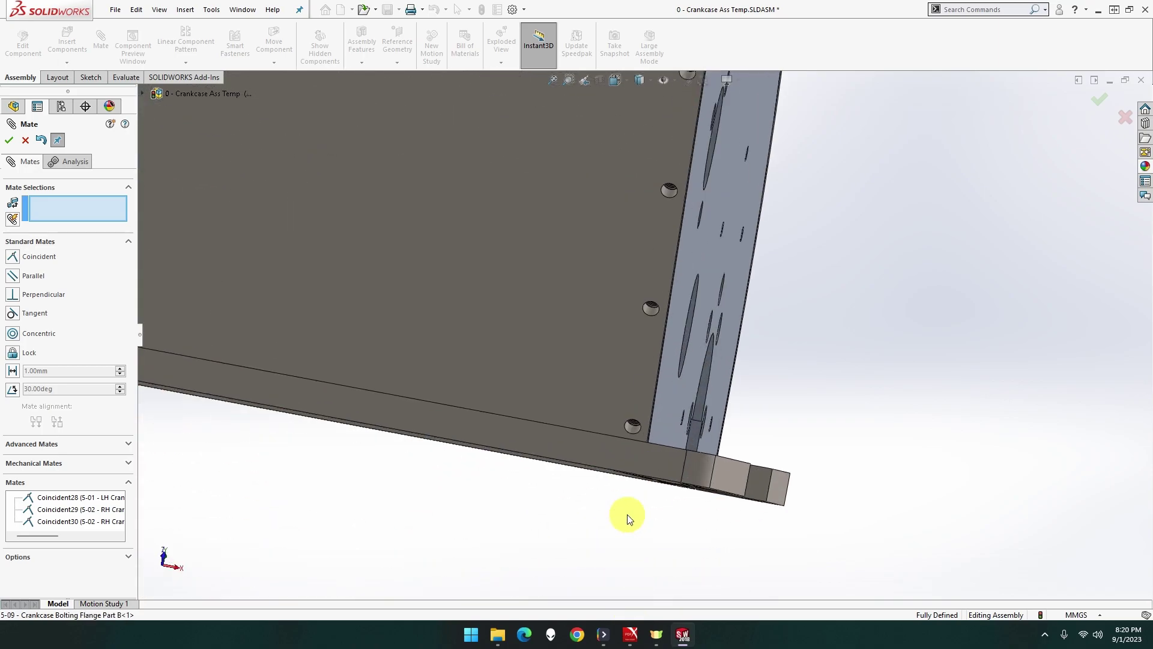
{"action": "mouse_move", "coordinate": [617, 391]}
{"action": "middle_mouse_down"}
{"action": "mouse_move", "coordinate": [582, 391]}
{"action": "mouse_move", "coordinate": [595, 377]}
{"action": "mouse_move", "coordinate": [582, 372]}
{"action": "mouse_move", "coordinate": [541, 377]}
{"action": "mouse_move", "coordinate": [664, 357]}
{"action": "mouse_move", "coordinate": [665, 381]}
{"action": "mouse_move", "coordinate": [609, 384]}
{"action": "middle_mouse_up"}
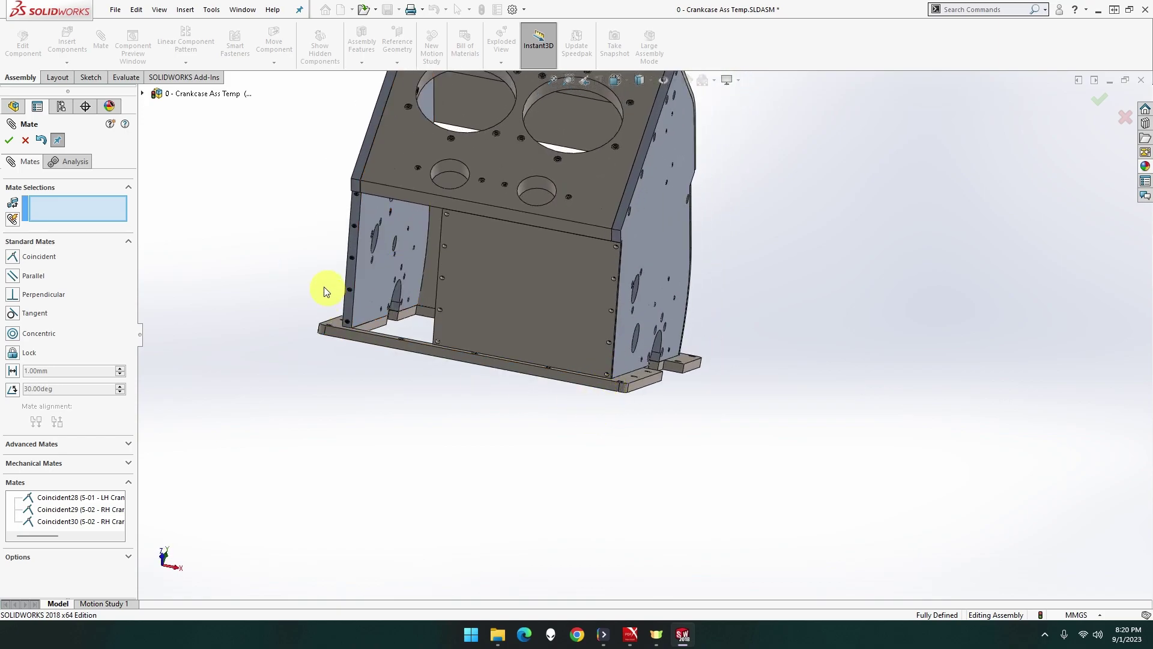
{"action": "left_click", "coordinate": [8, 141]}
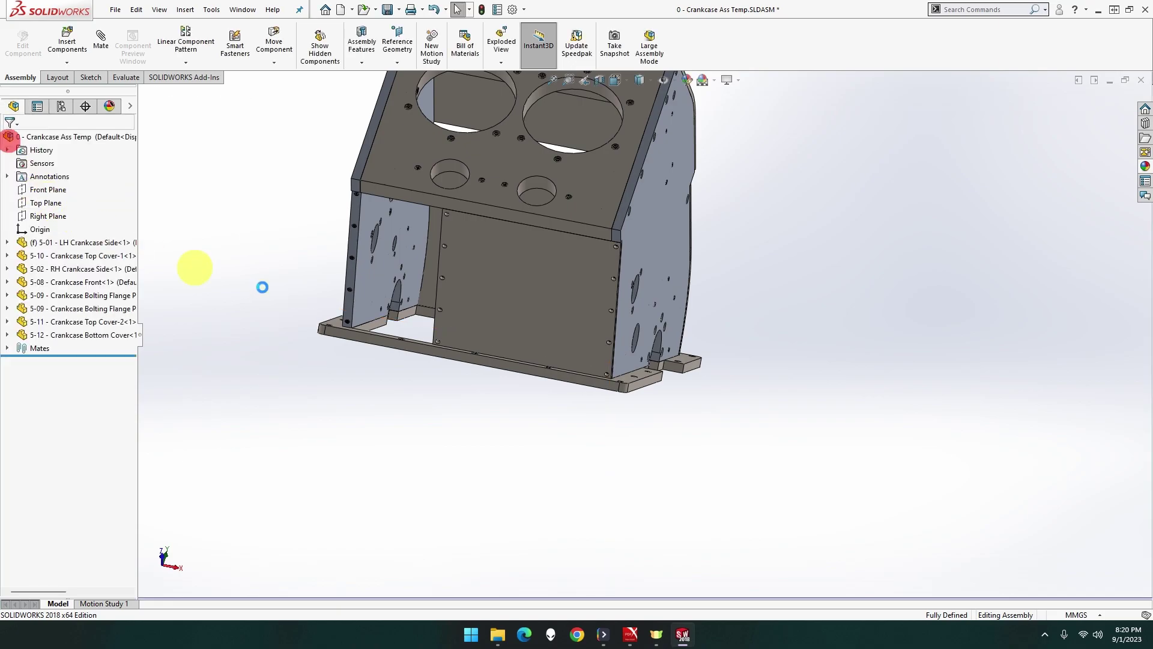
Open the 5-12 Crankcase Bottom Cover part and set the dimension between the plate's two hole-row edges to 177 mm
{"action": "key", "text": "ctrl+Tab"}
{"action": "left_click", "coordinate": [281, 275]}
{"action": "left_click", "coordinate": [401, 294]}
{"action": "scroll", "coordinate": [401, 294], "scroll_direction": "up", "scroll_amount": 2}
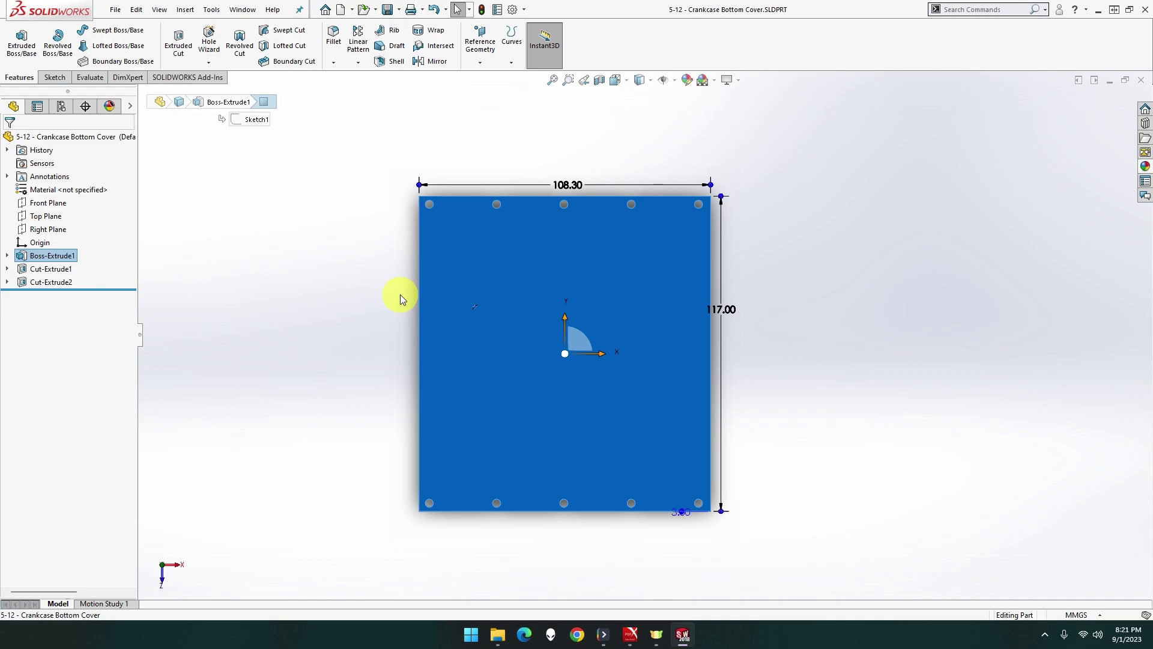
{"action": "key", "text": "alt+Tab"}
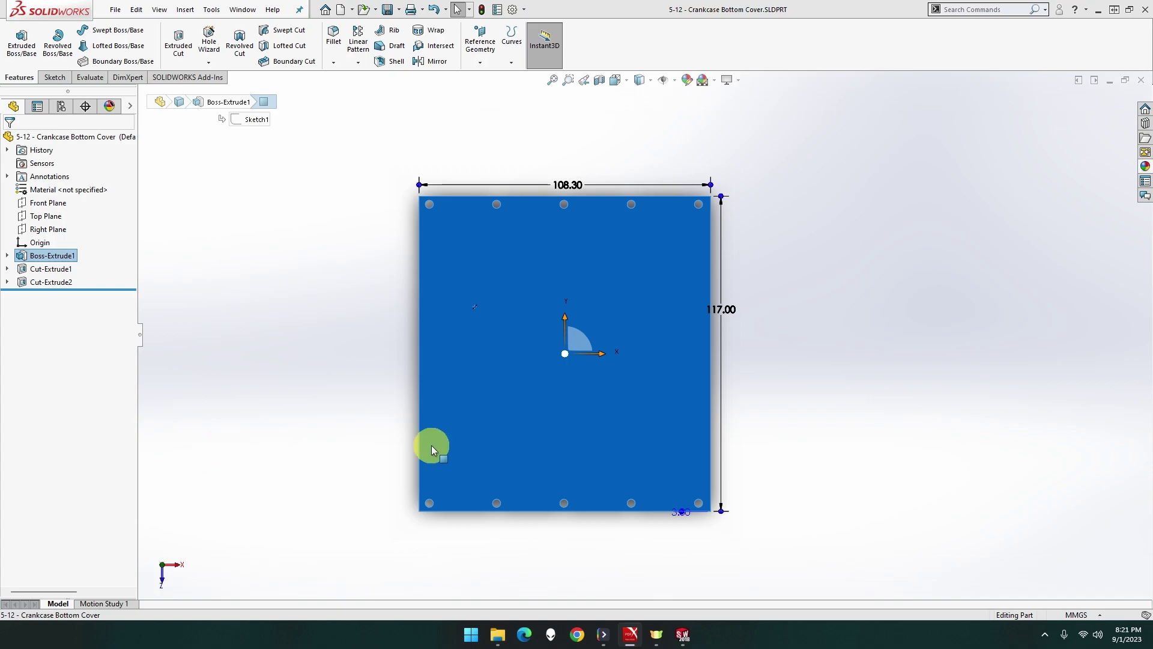
{"action": "left_click", "coordinate": [717, 312]}
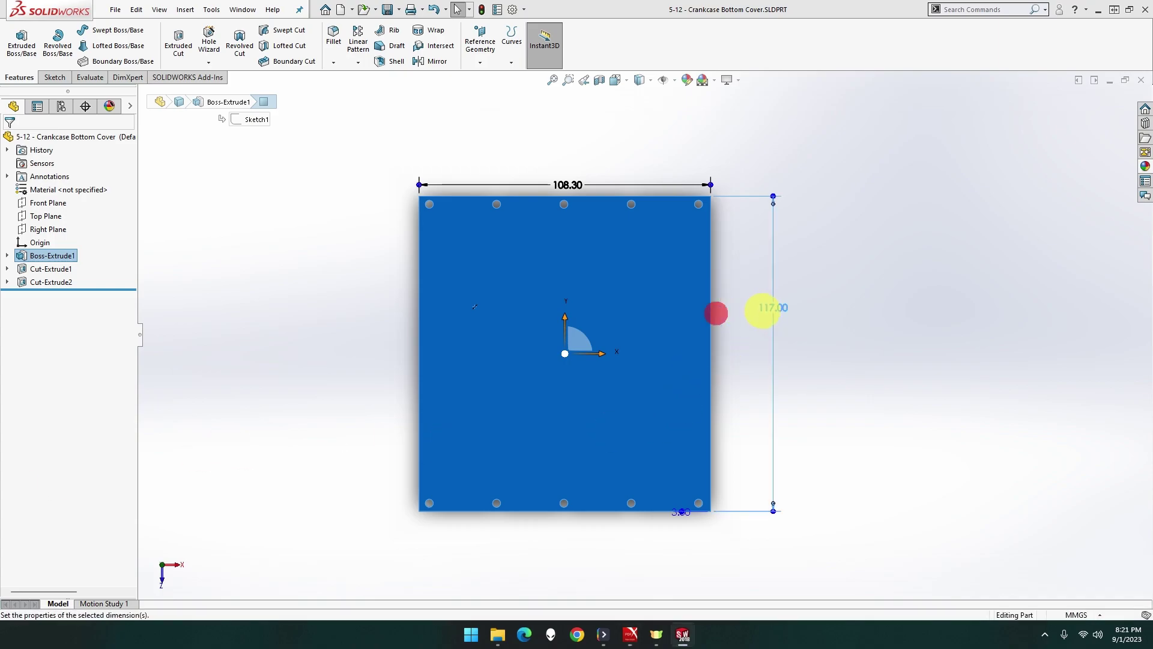
{"action": "left_click", "coordinate": [763, 311]}
{"action": "type", "text": "177"}
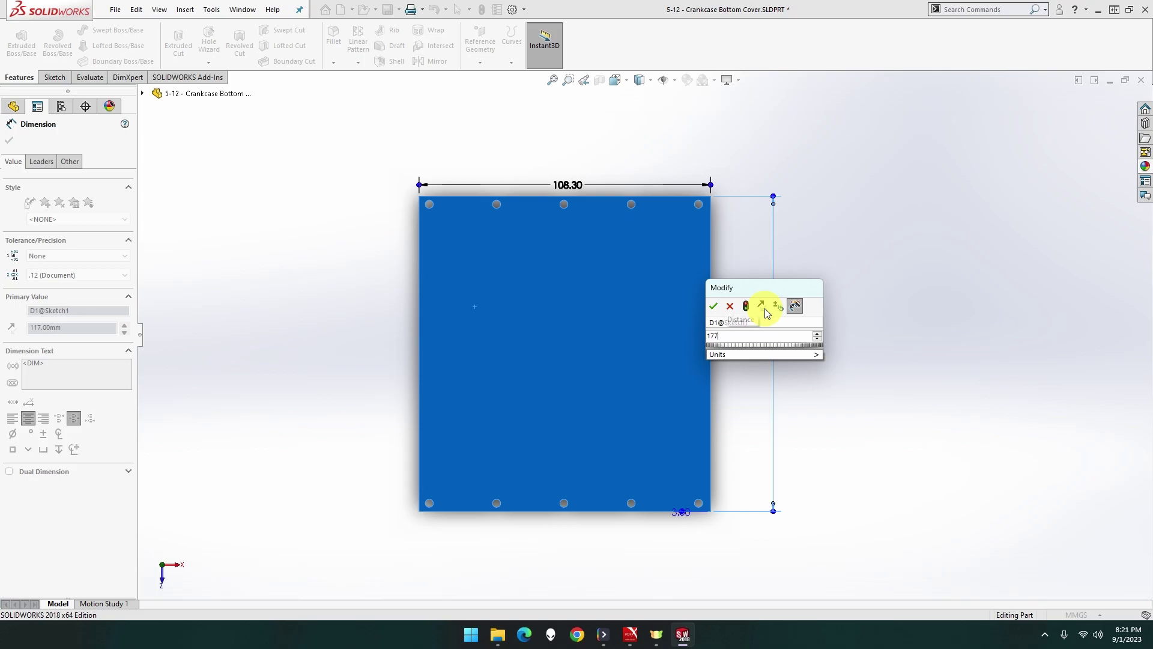
{"action": "key", "text": "Return"}
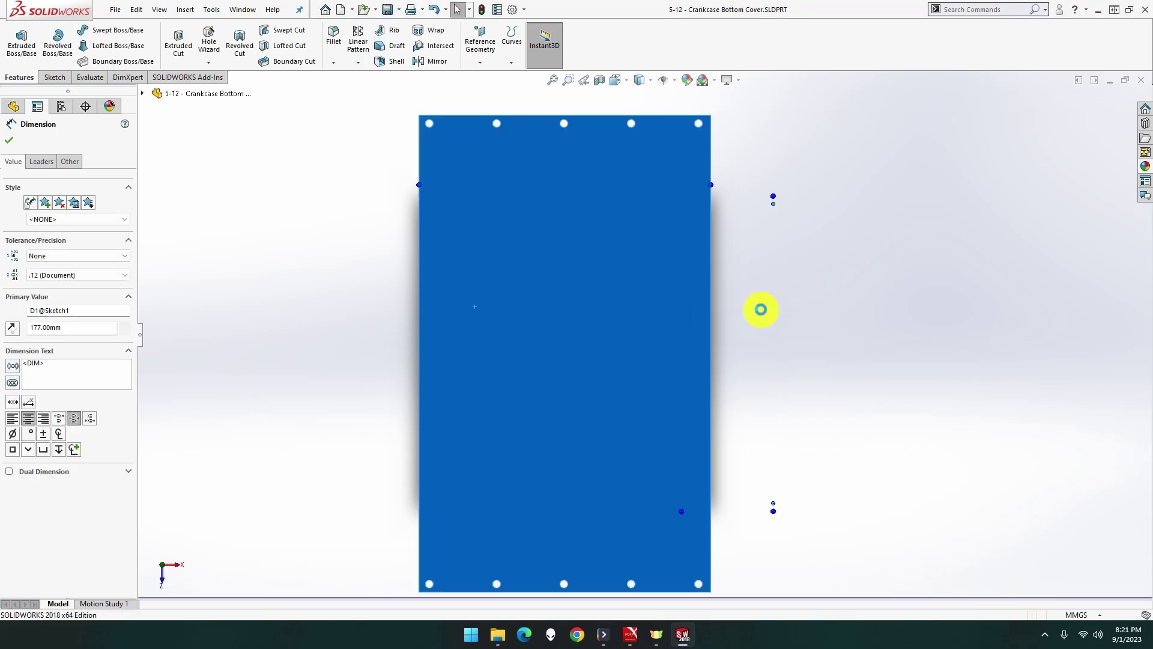
Return to the 0 - Crankcase Ass Temp assembly and check how the resized bottom cover spans the two crankcase sides
{"action": "key", "text": "ctrl+Tab"}
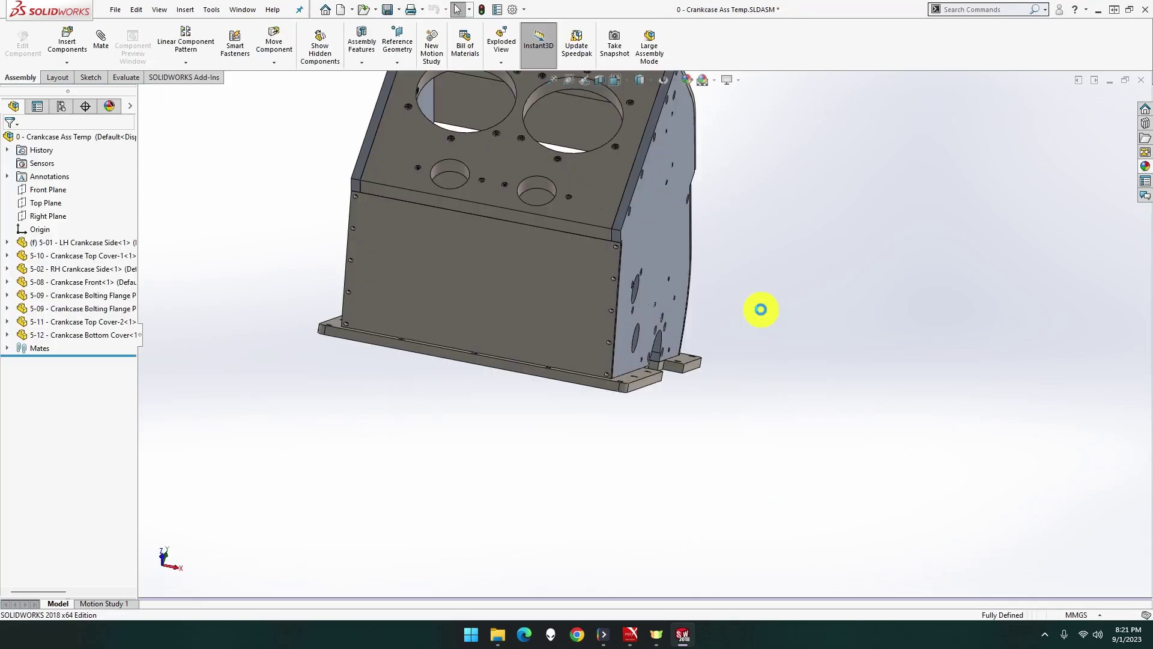
{"action": "middle_click_drag", "start_coordinate": [671, 311], "coordinate": [767, 319]}
{"action": "scroll", "coordinate": [541, 279], "scroll_direction": "down", "scroll_amount": 5}
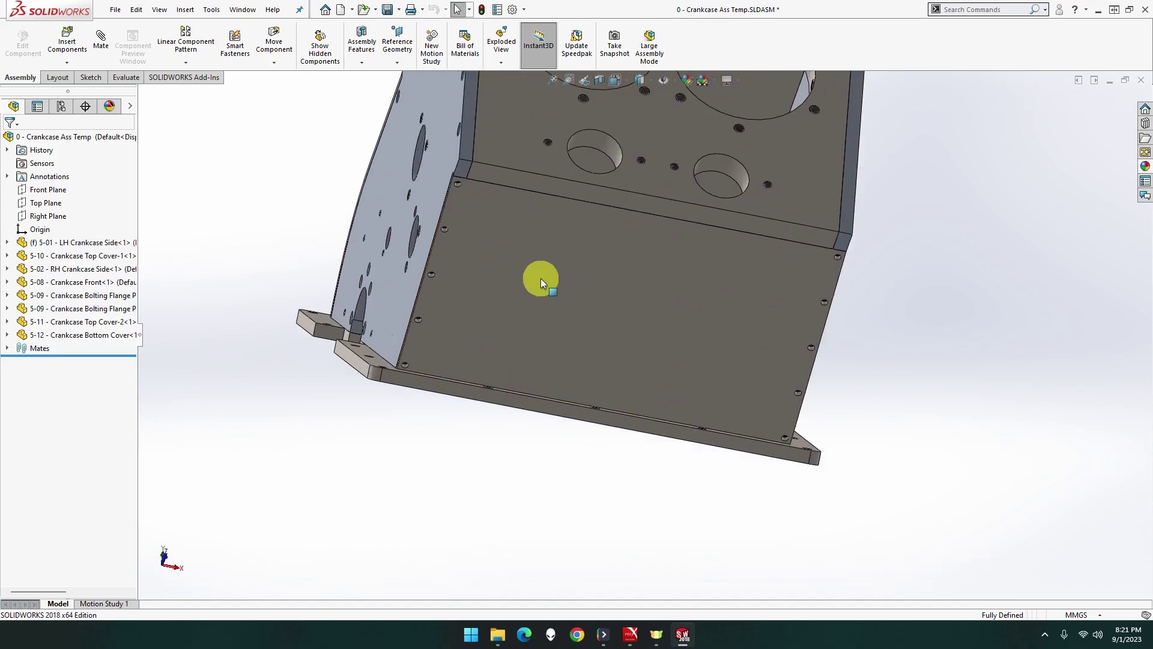
{"action": "middle_click_drag", "start_coordinate": [488, 261], "coordinate": [701, 408]}
{"action": "scroll", "coordinate": [495, 236], "scroll_direction": "down", "scroll_amount": 1}
{"action": "scroll", "coordinate": [495, 236], "scroll_direction": "up", "scroll_amount": 4}
{"action": "middle_click_drag", "start_coordinate": [728, 456], "coordinate": [664, 463]}
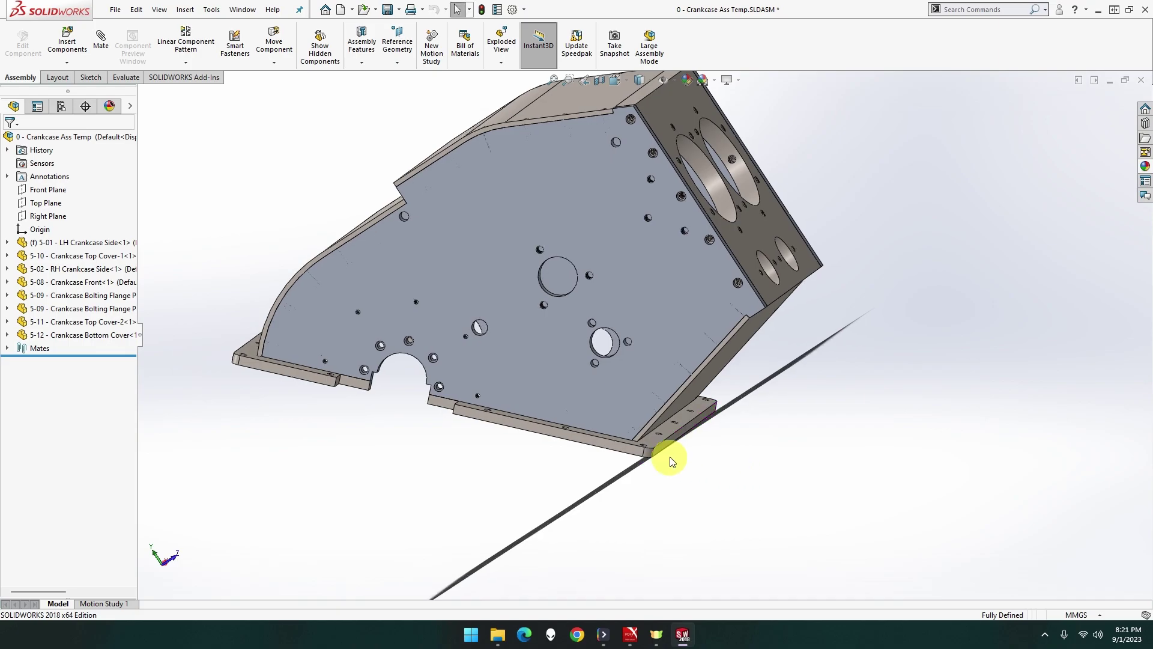
Inspect the joint between the bottom cover and the bolting flange from the side with Hidden Lines Visible, and restore the shaded display
{"action": "right_click", "coordinate": [634, 446]}
{"action": "left_click", "coordinate": [718, 217]}
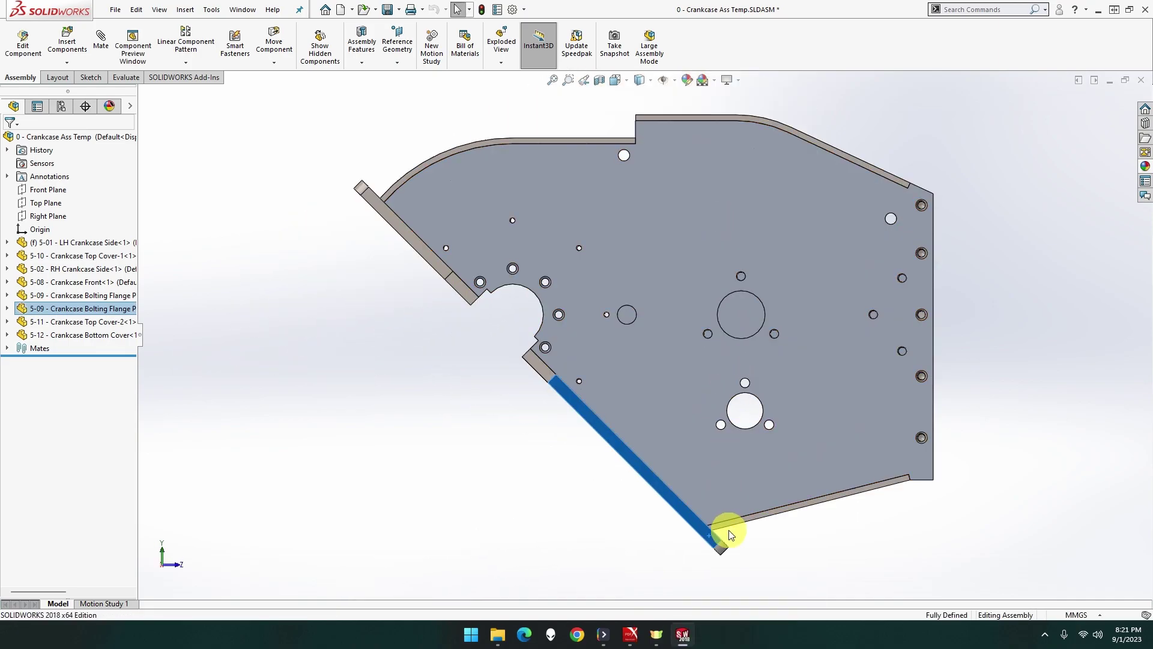
{"action": "scroll", "coordinate": [729, 533], "scroll_direction": "down", "scroll_amount": 6}
{"action": "left_click", "coordinate": [737, 485]}
{"action": "scroll", "coordinate": [674, 451], "scroll_direction": "down", "scroll_amount": 3}
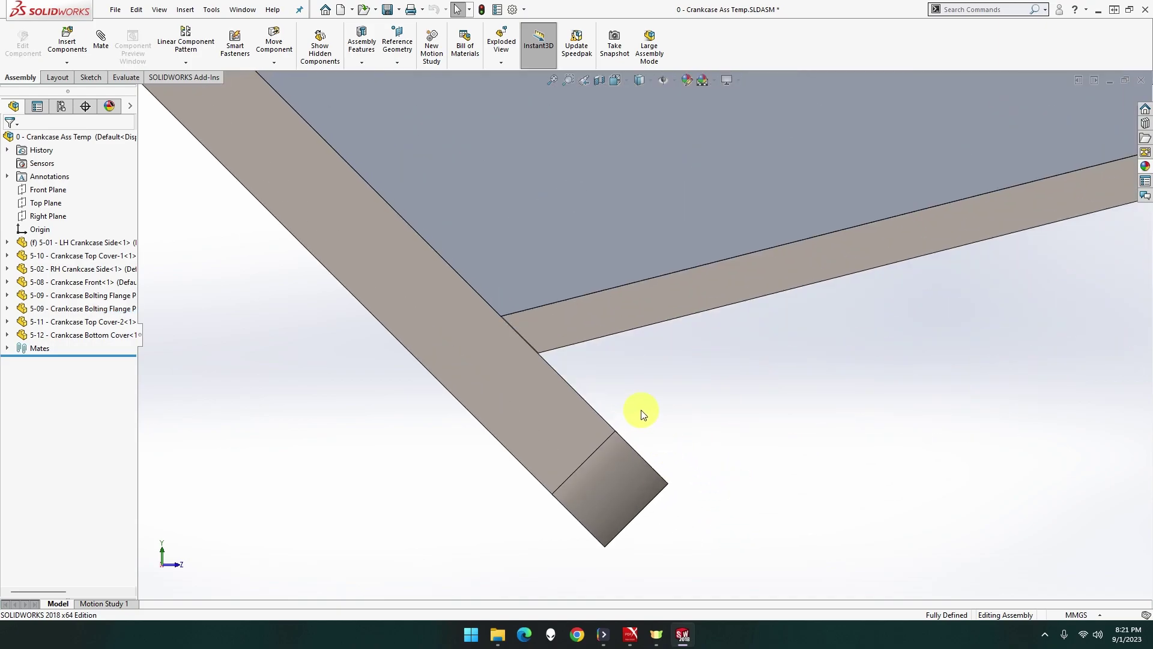
{"action": "left_click", "coordinate": [490, 308]}
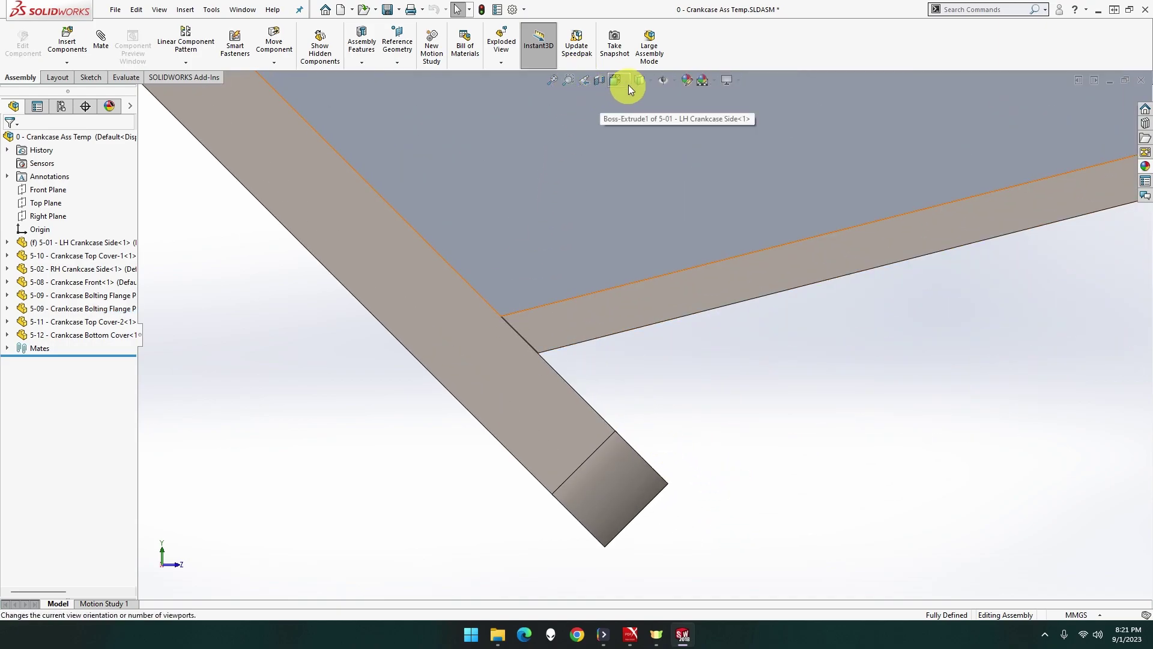
{"action": "left_click", "coordinate": [644, 81]}
{"action": "left_click", "coordinate": [641, 146]}
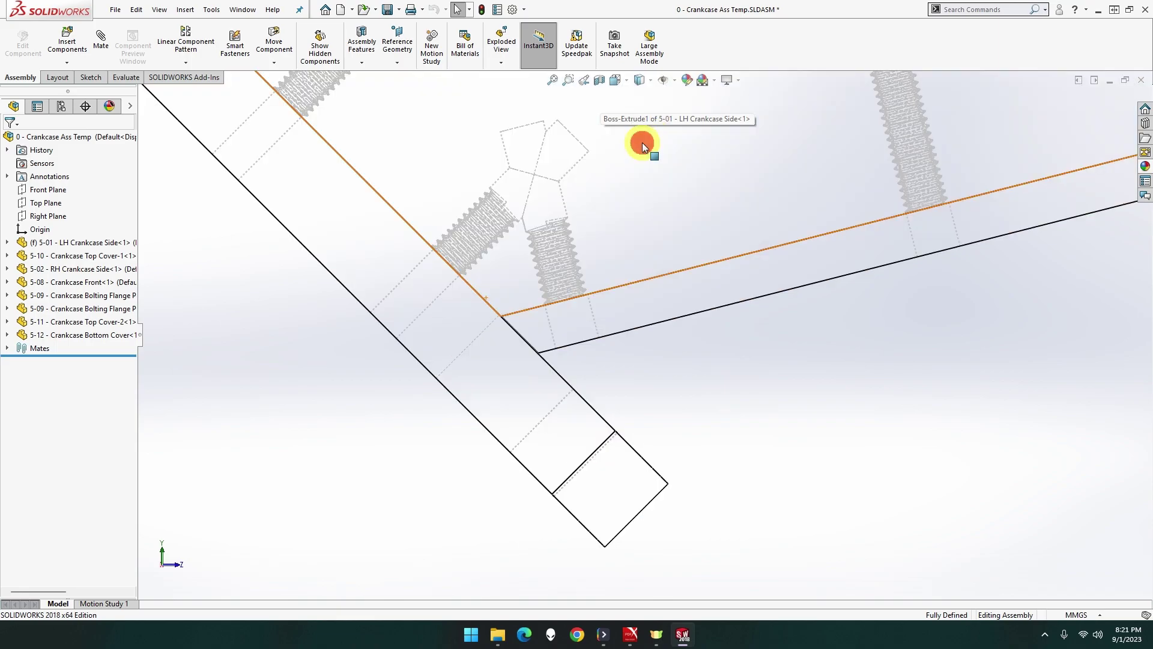
{"action": "scroll", "coordinate": [578, 340], "scroll_direction": "down", "scroll_amount": 2}
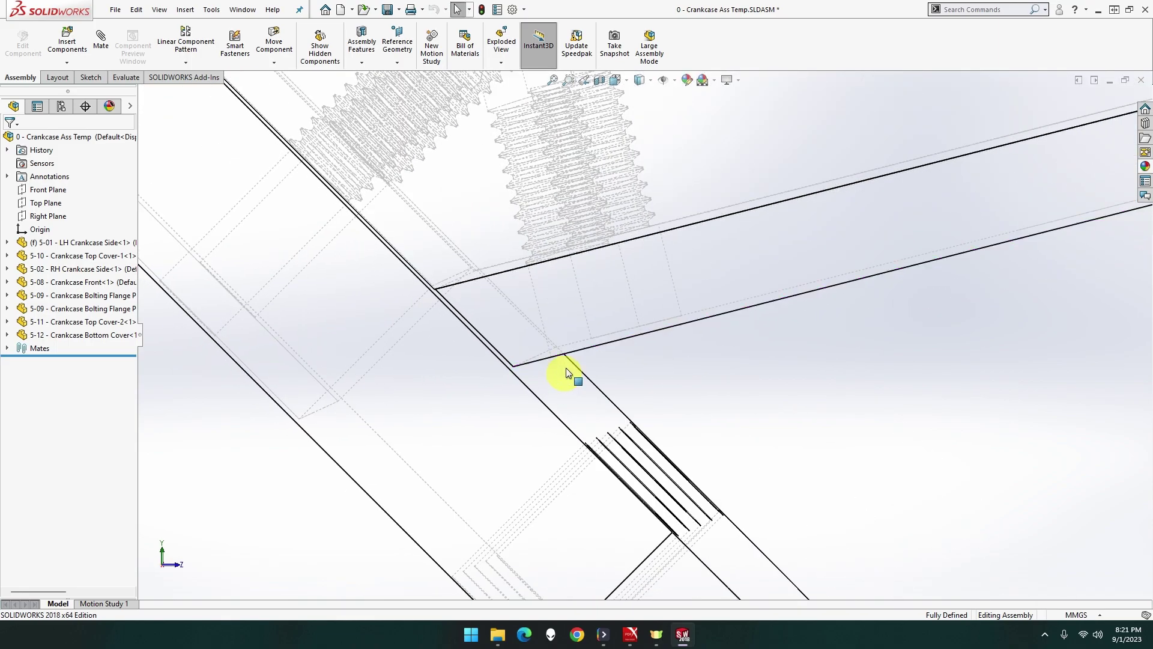
{"action": "left_click", "coordinate": [651, 80]}
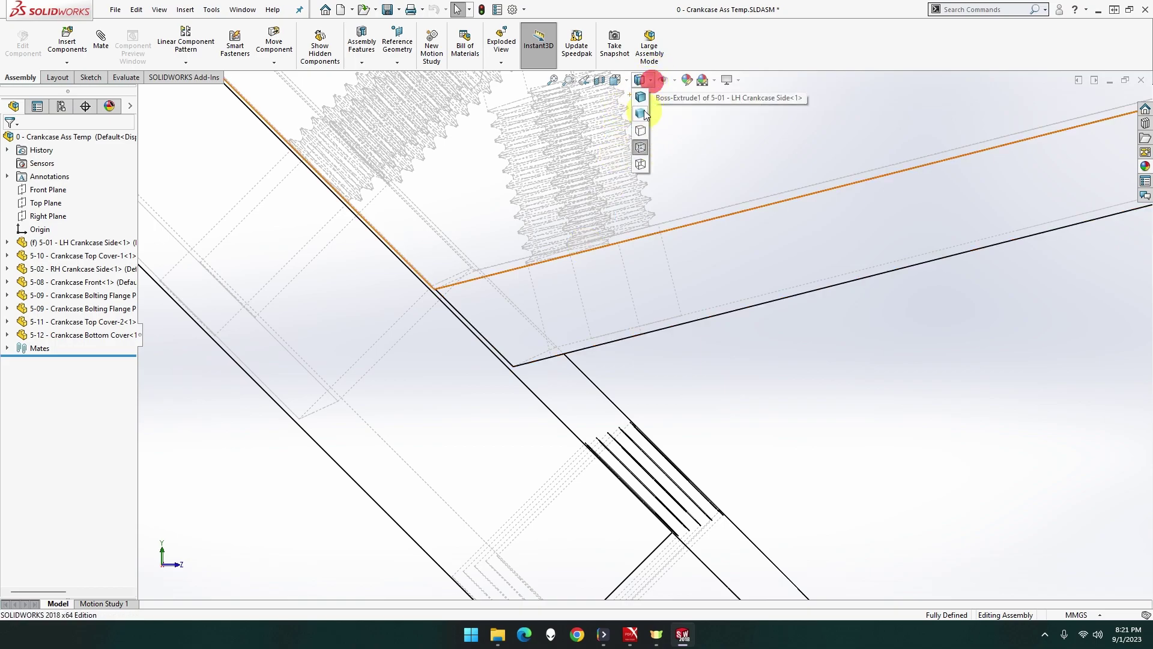
{"action": "left_click", "coordinate": [641, 113]}
{"action": "scroll", "coordinate": [636, 230], "scroll_direction": "up", "scroll_amount": 10}
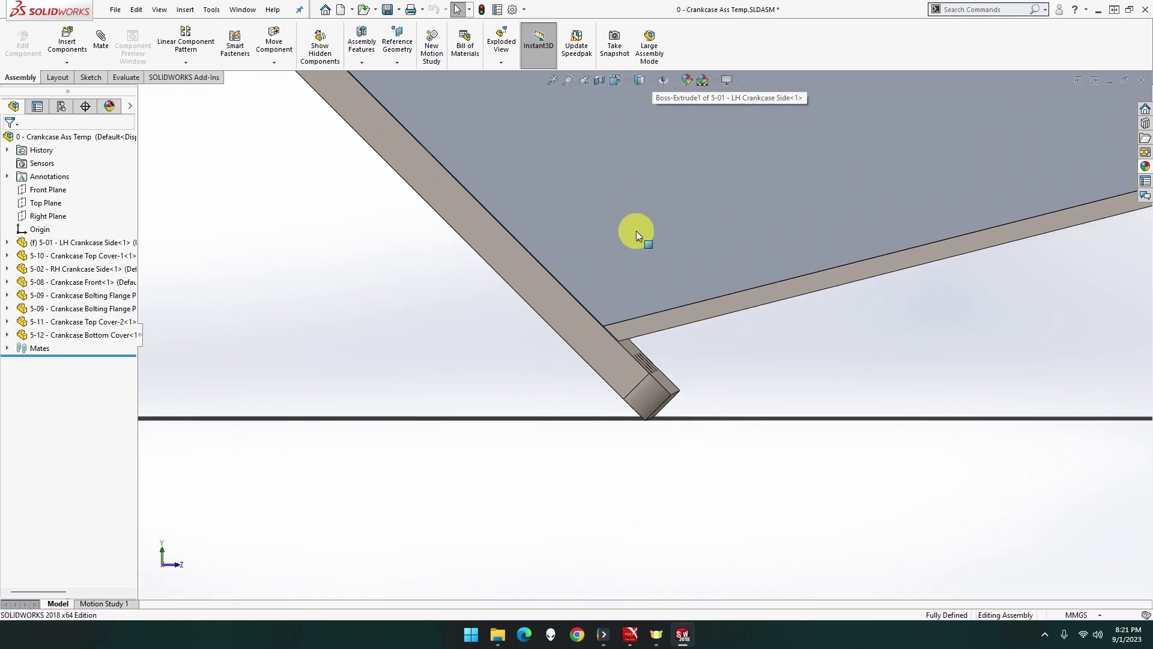
Examine the bottom cover's seams with the crankcase front, sides and flange from below and around the assembly
{"action": "middle_click_drag", "start_coordinate": [580, 327], "coordinate": [484, 276]}
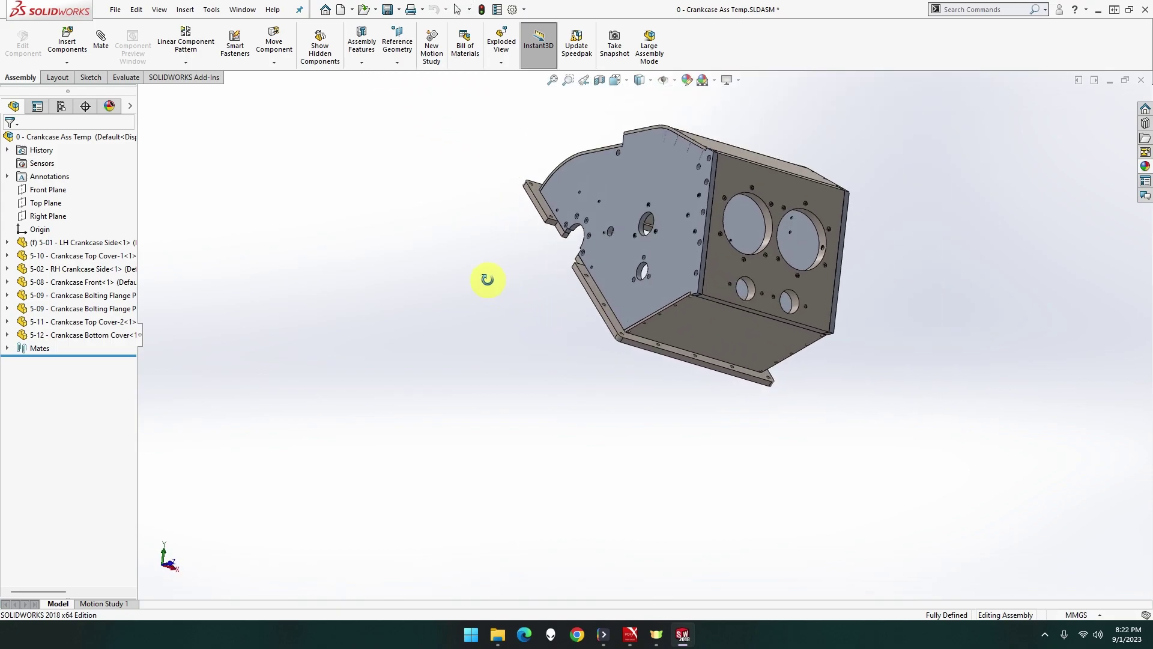
{"action": "scroll", "coordinate": [700, 319], "scroll_direction": "down", "scroll_amount": 5}
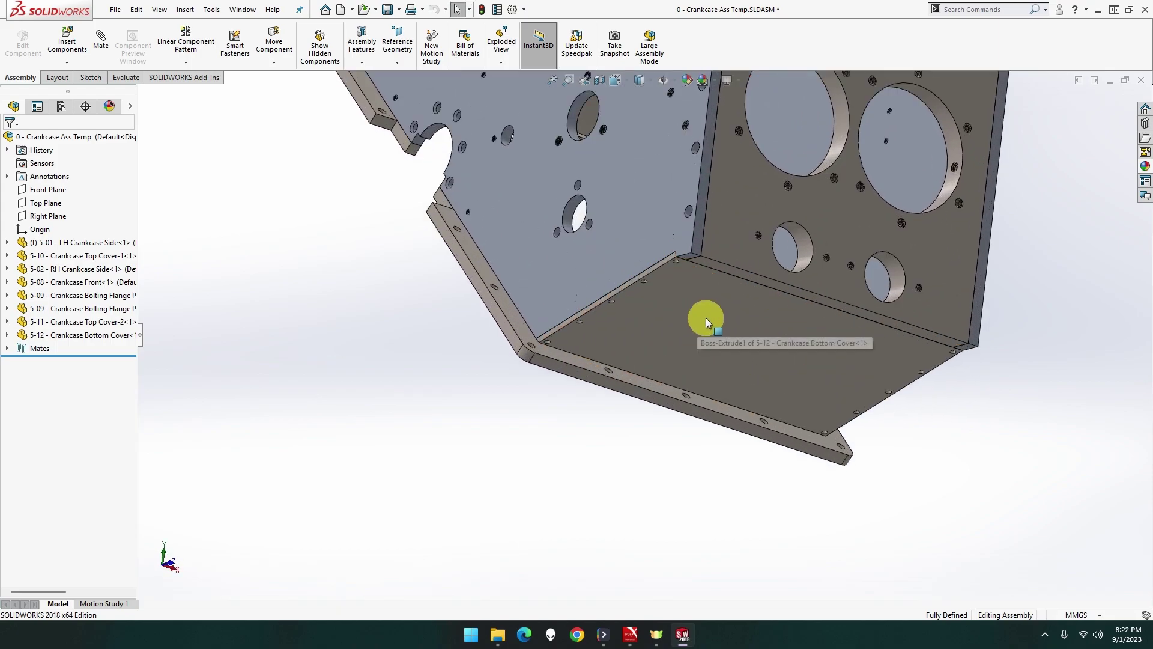
{"action": "middle_click_drag", "start_coordinate": [719, 301], "coordinate": [742, 180]}
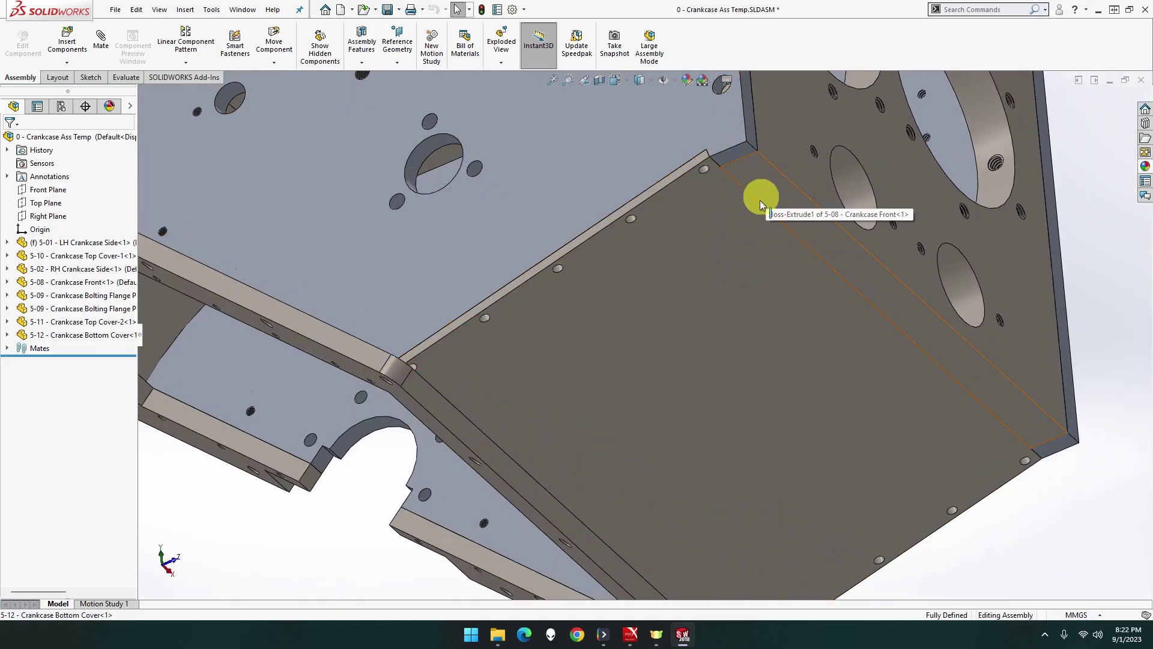
{"action": "scroll", "coordinate": [712, 225], "scroll_direction": "up", "scroll_amount": 2}
{"action": "scroll", "coordinate": [712, 224], "scroll_direction": "up", "scroll_amount": 3}
{"action": "middle_click_drag", "start_coordinate": [608, 300], "coordinate": [692, 401]}
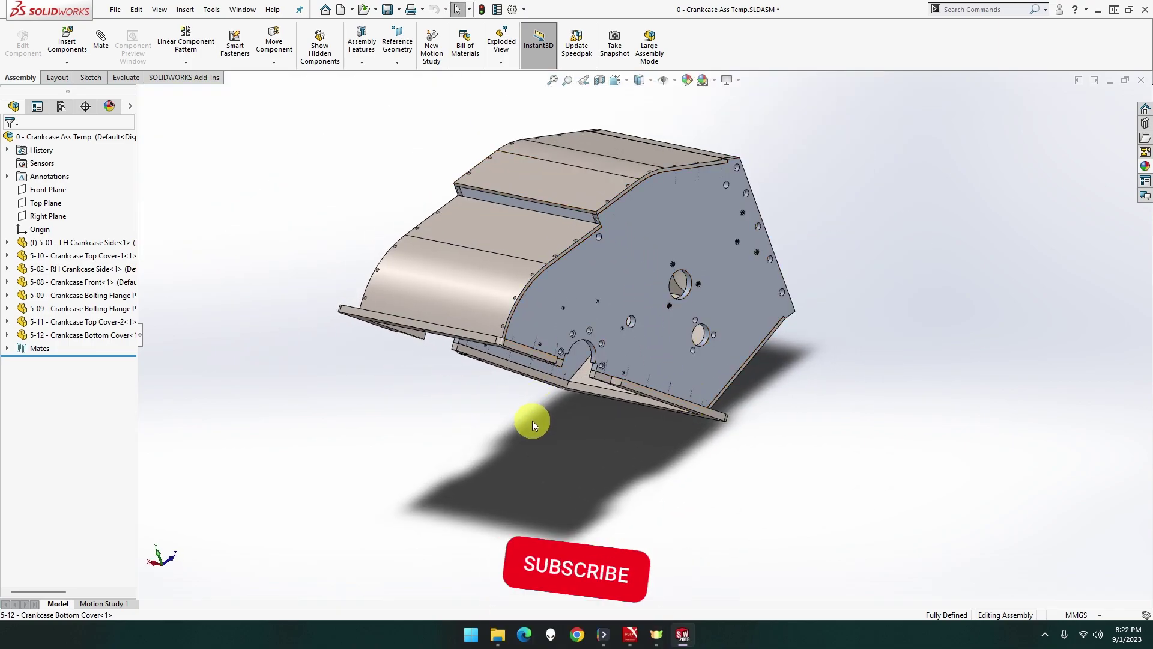
{"action": "middle_click_drag", "start_coordinate": [505, 420], "coordinate": [550, 423]}
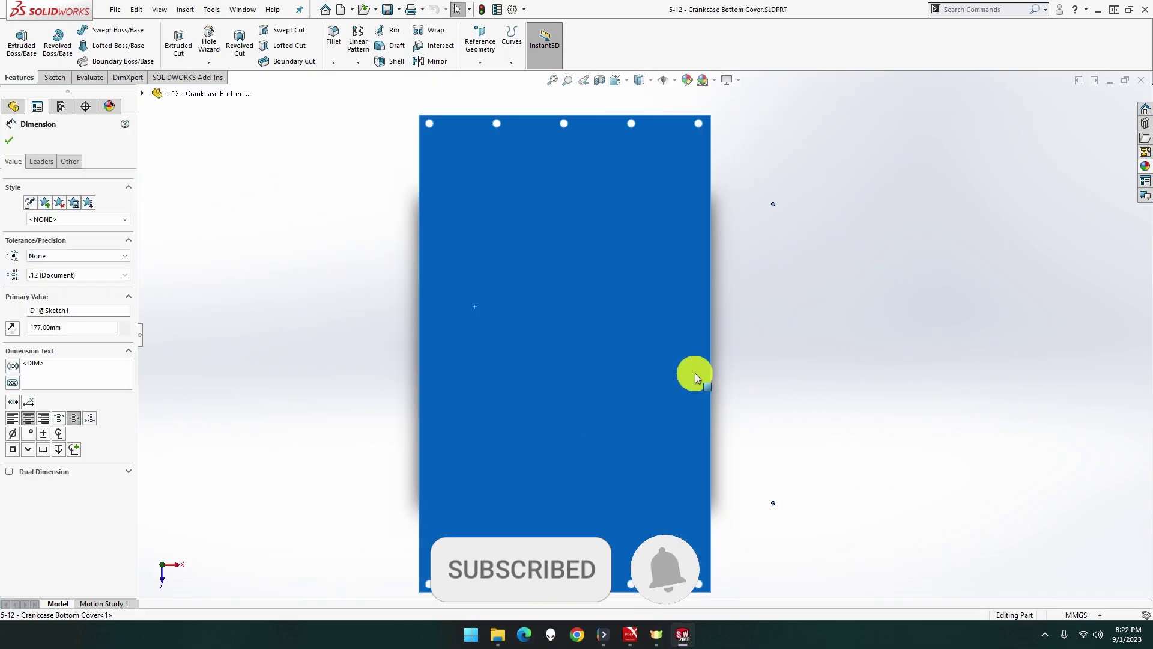
Switch to the 5-12 Crankcase Bottom Cover part, leave the dimension settings and examine the whole plate
{"action": "middle_click_drag", "start_coordinate": [752, 347], "coordinate": [687, 320]}
{"action": "left_click", "coordinate": [719, 324]}
{"action": "middle_click_drag", "start_coordinate": [664, 174], "coordinate": [237, 232]}
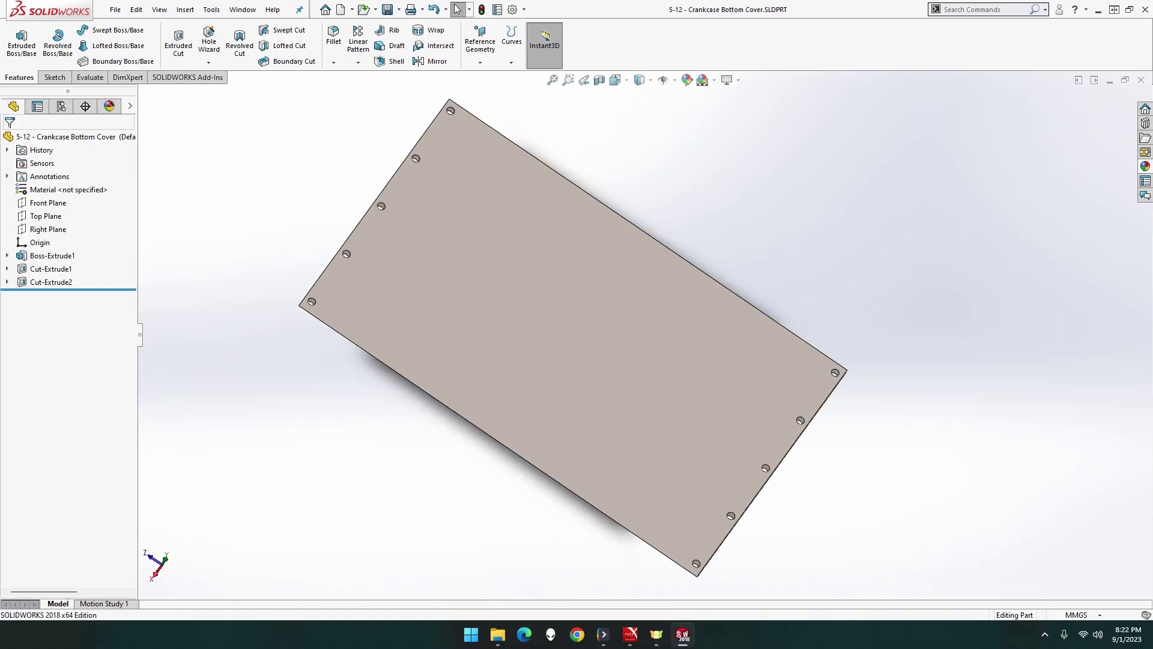